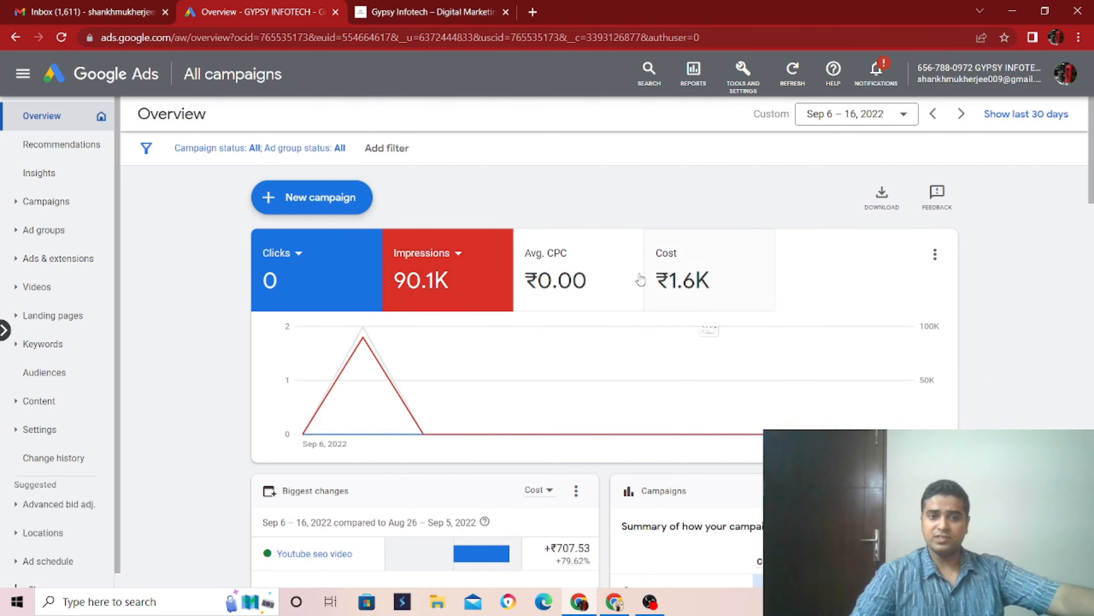
- Start a new campaign with the Brand awareness and reach objective and the Display campaign type
{"action": "left_click", "coordinate": [356, 203]}
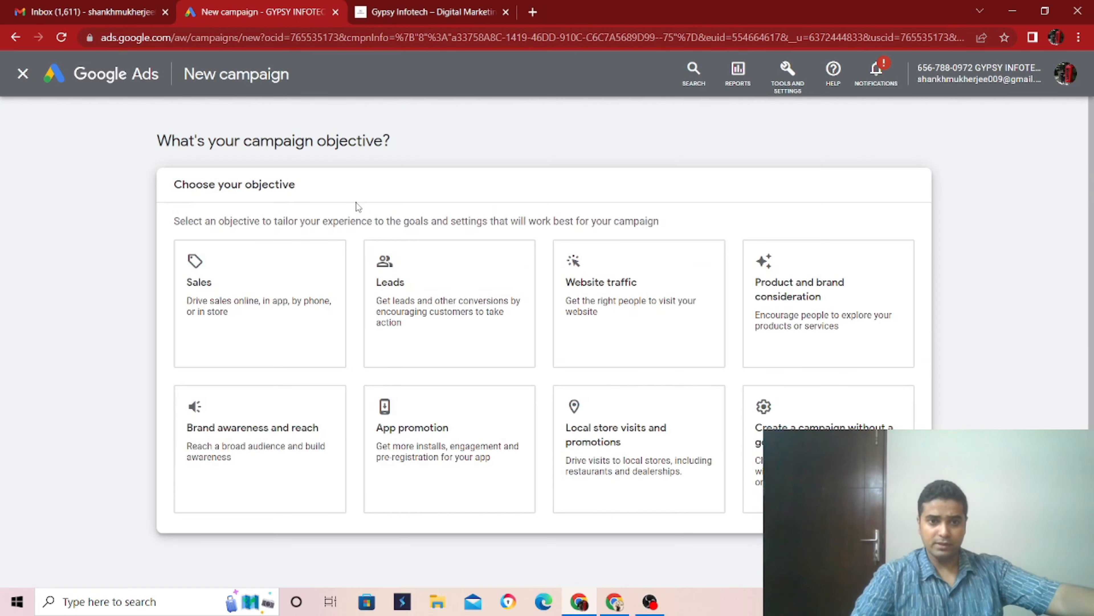
{"action": "left_click", "coordinate": [307, 302]}
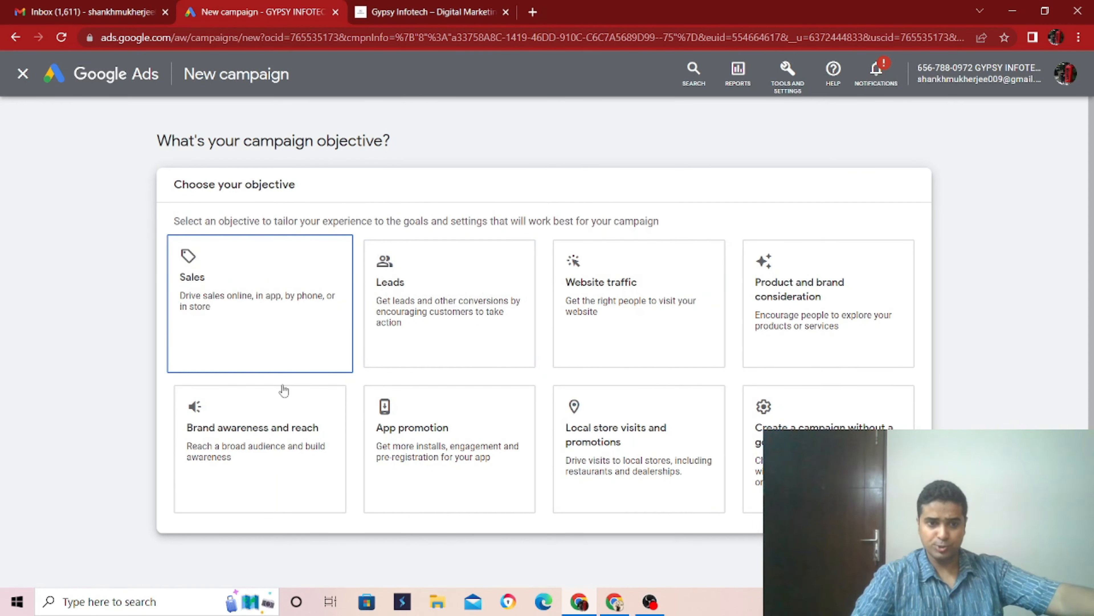
{"action": "left_click", "coordinate": [283, 431]}
{"action": "left_click", "coordinate": [281, 448]}
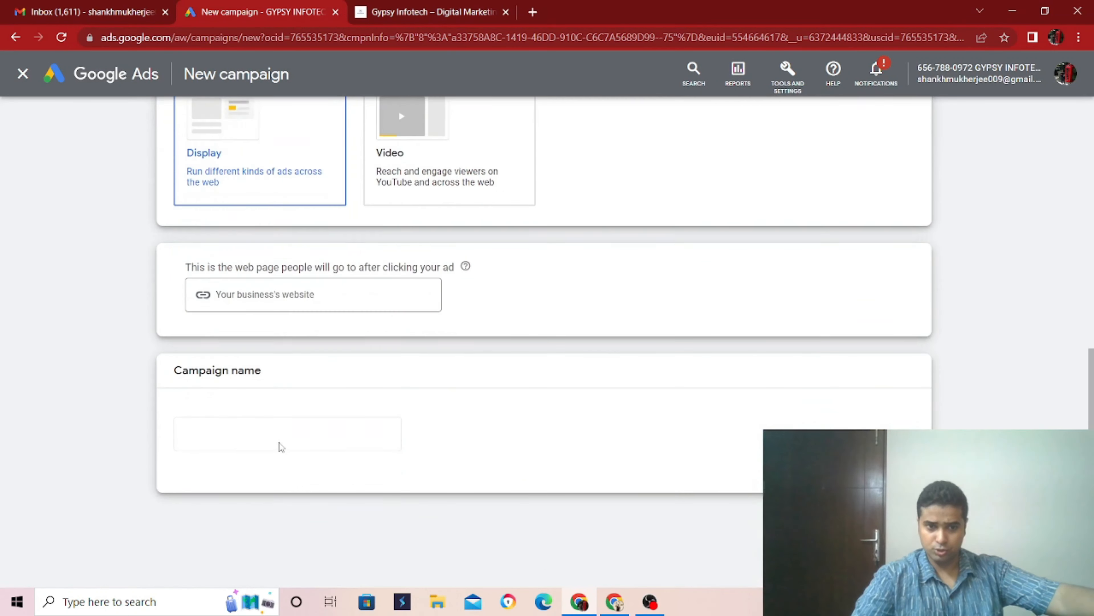
{"action": "left_click", "coordinate": [307, 278]}
{"action": "type", "text": "https://gypsyinfotech.com/"}
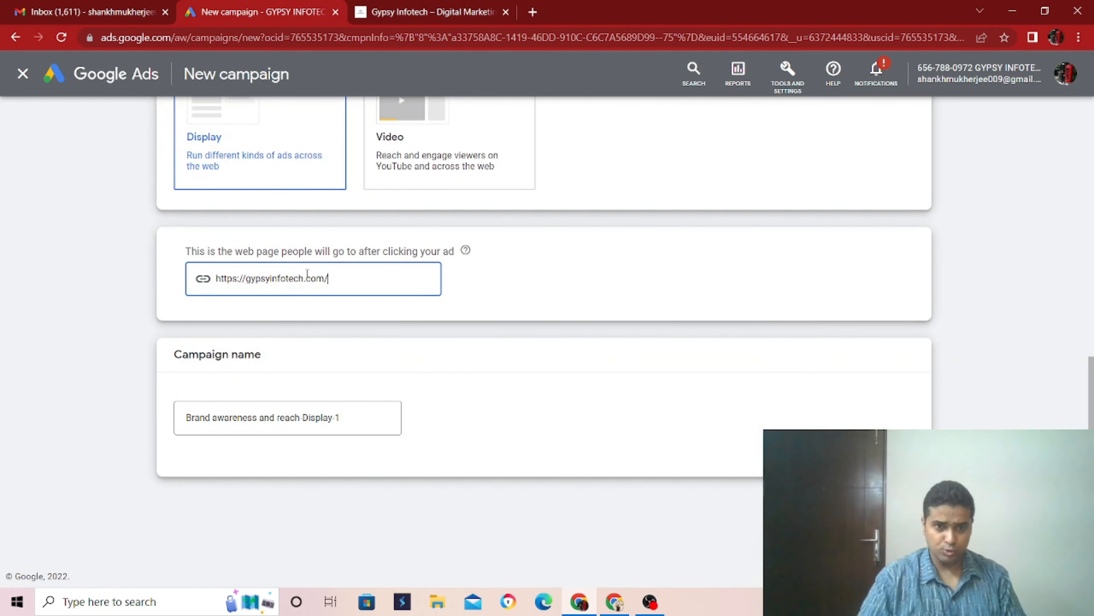
{"action": "key", "text": "Tab"}
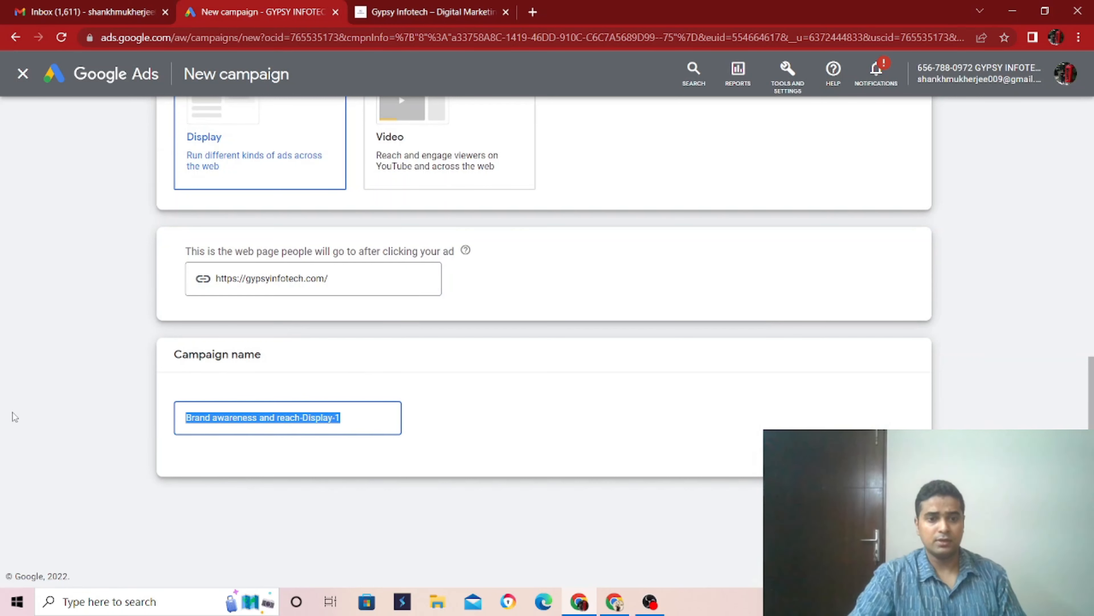
- Name the campaign "OCT 22 BA digital marketing" and continue to the campaign settings
{"action": "type", "text": "O"}
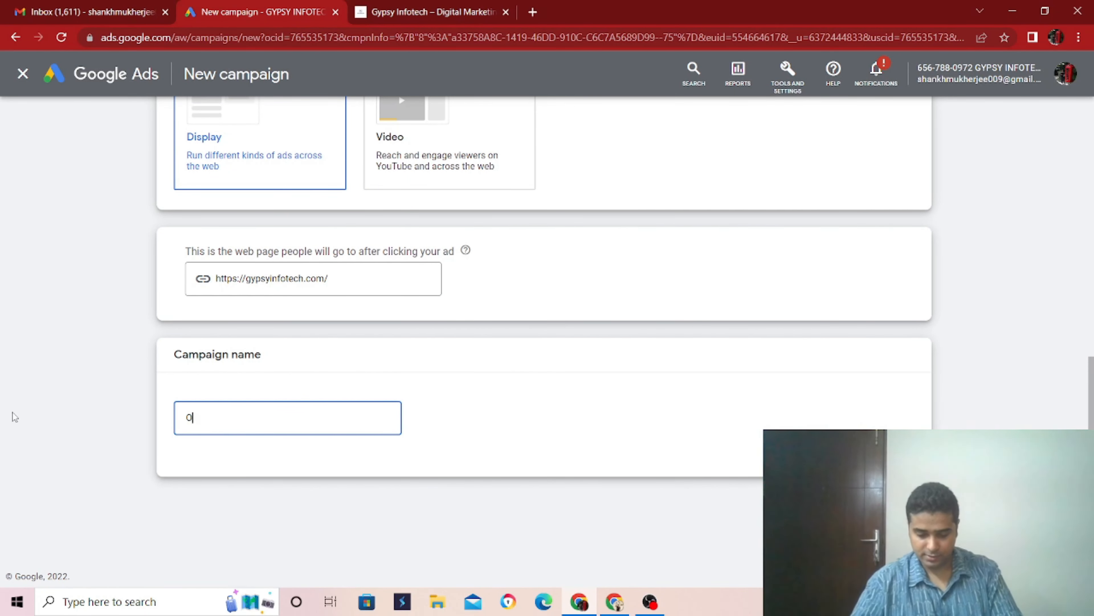
{"action": "type", "text": "CT 22 "}
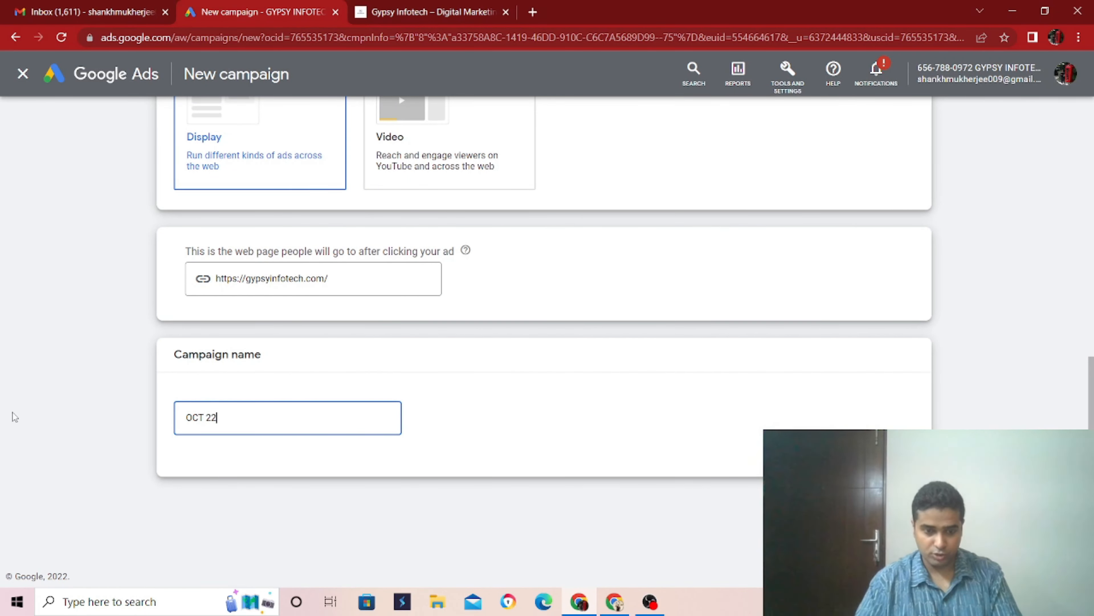
{"action": "type", "text": "BA"}
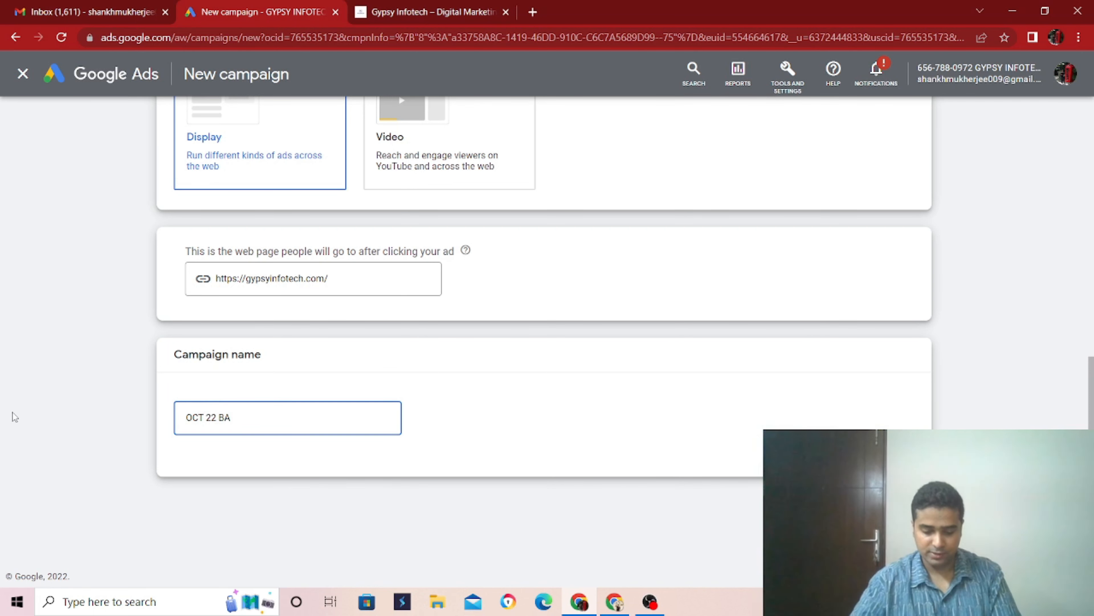
{"action": "type", "text": " DM"}
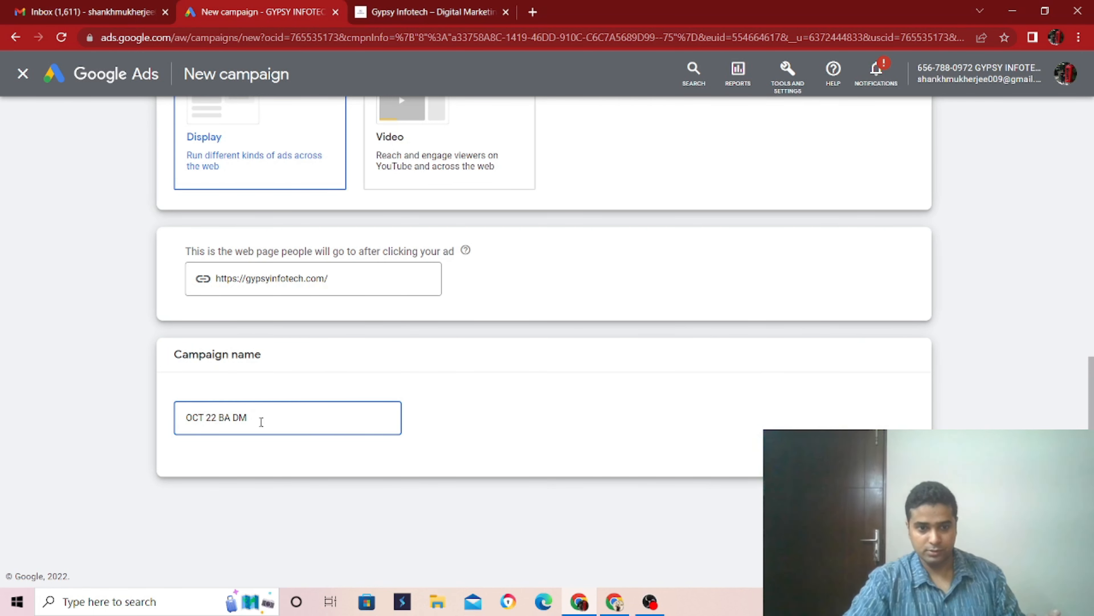
{"action": "key", "text": "BackSpace"}
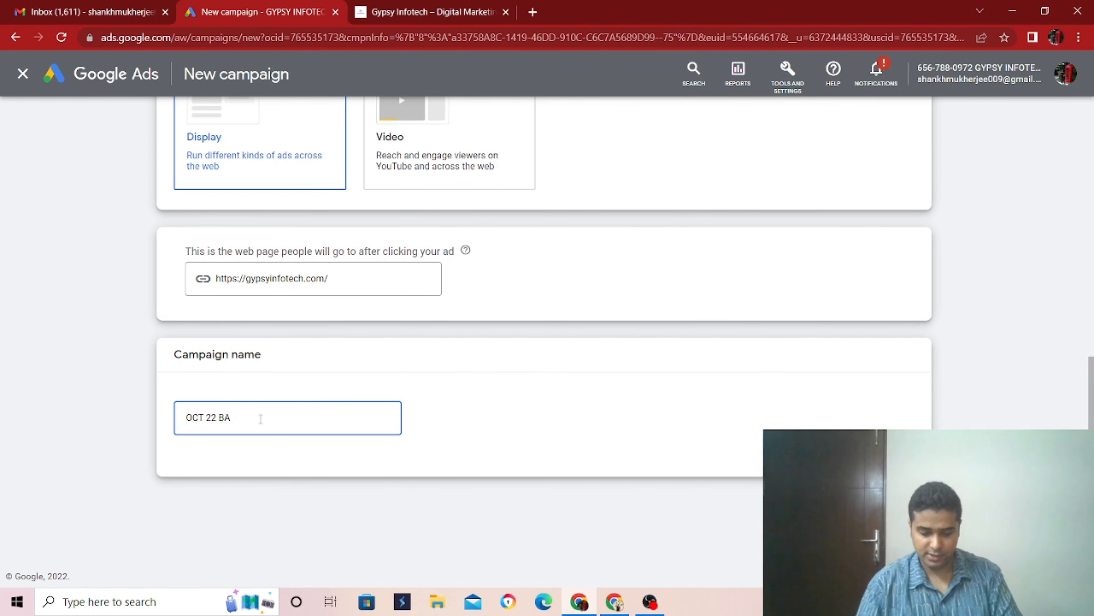
{"action": "type", "text": "g"}
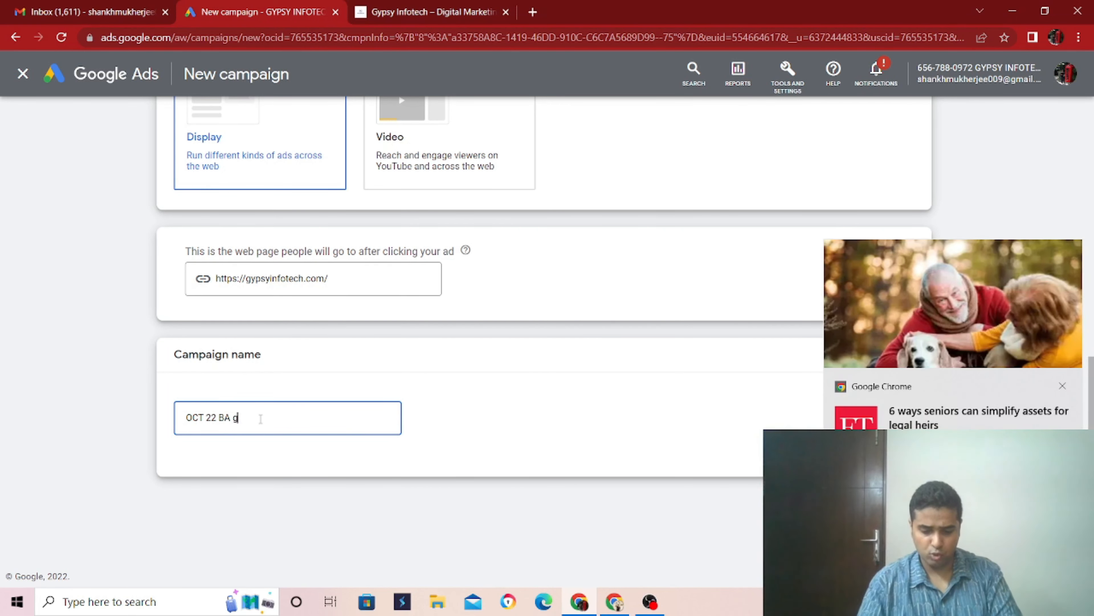
{"action": "type", "text": "oogle"}
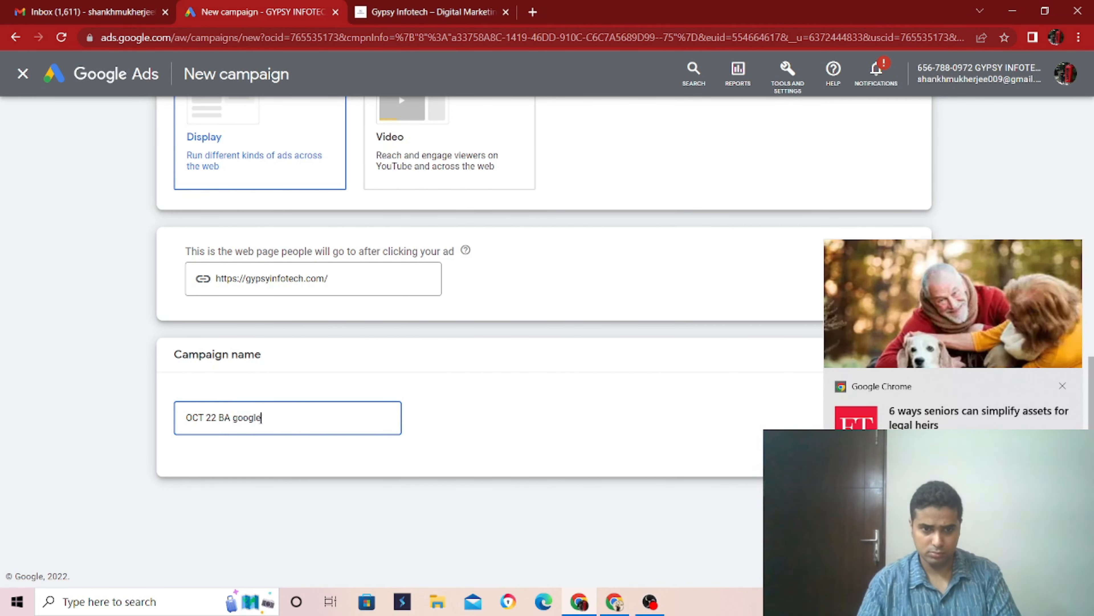
{"action": "key", "text": "BackSpace"}
{"action": "key", "text": "BackSpace"}
{"action": "key", "text": "BackSpace"}
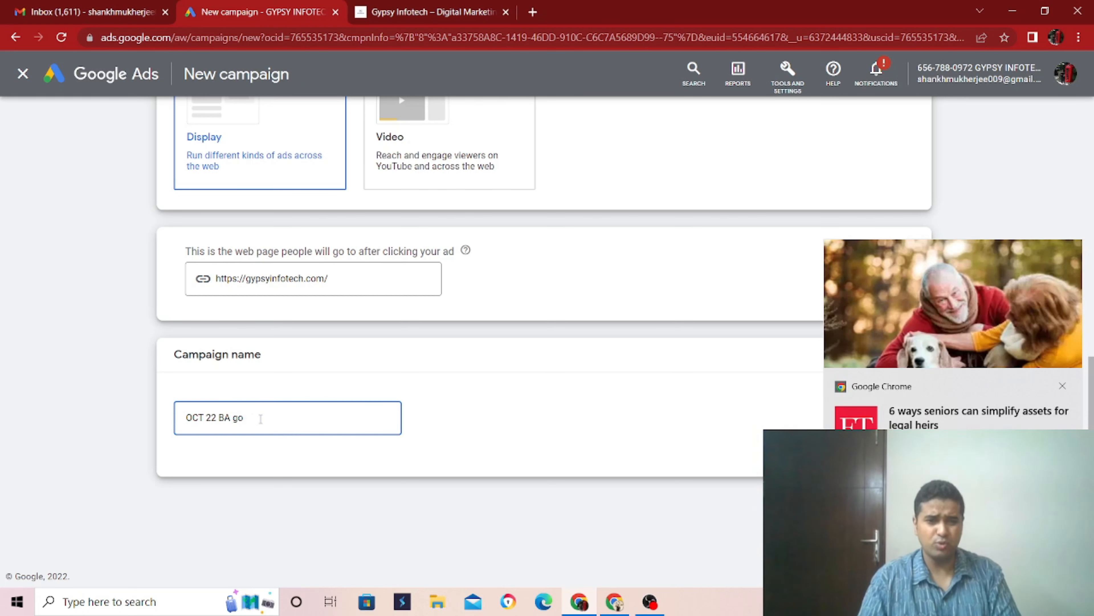
{"action": "key", "text": "BackSpace"}
{"action": "type", "text": "digit"}
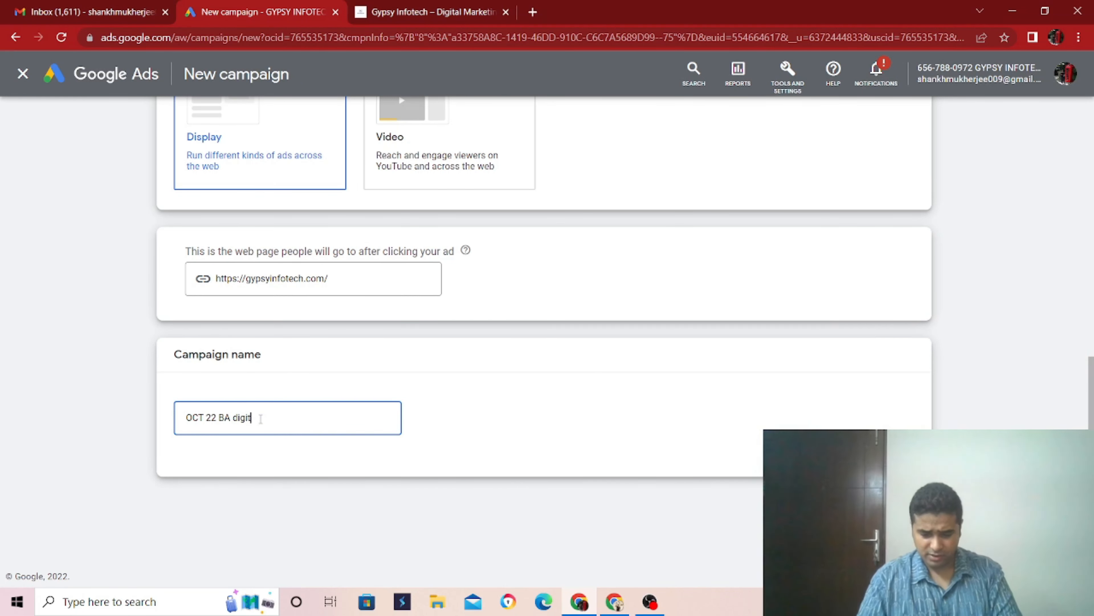
{"action": "type", "text": "al m arketing"}
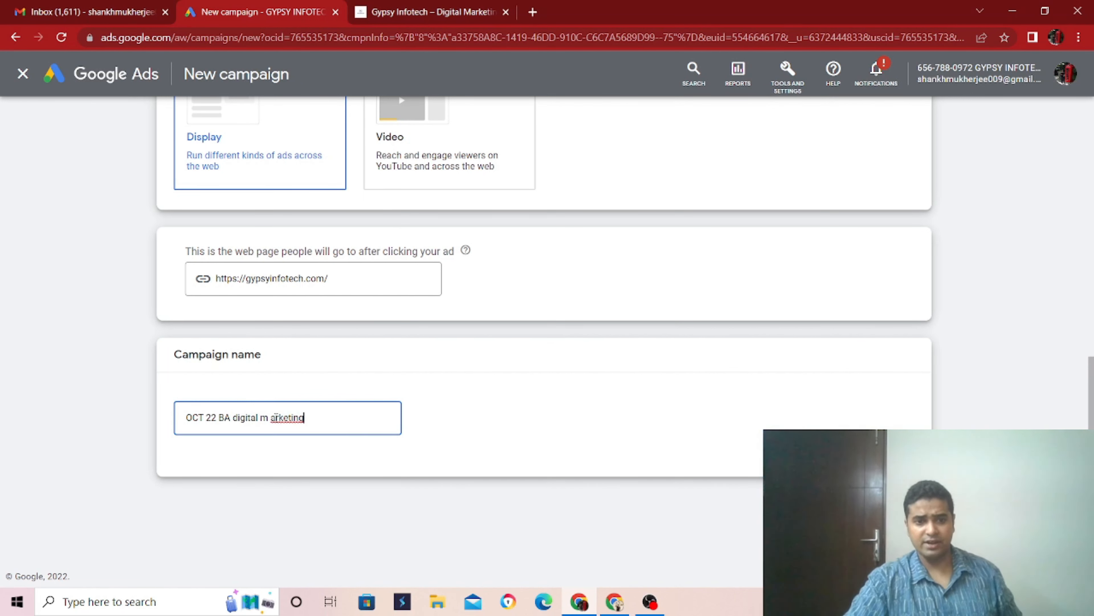
{"action": "left_click", "coordinate": [273, 416]}
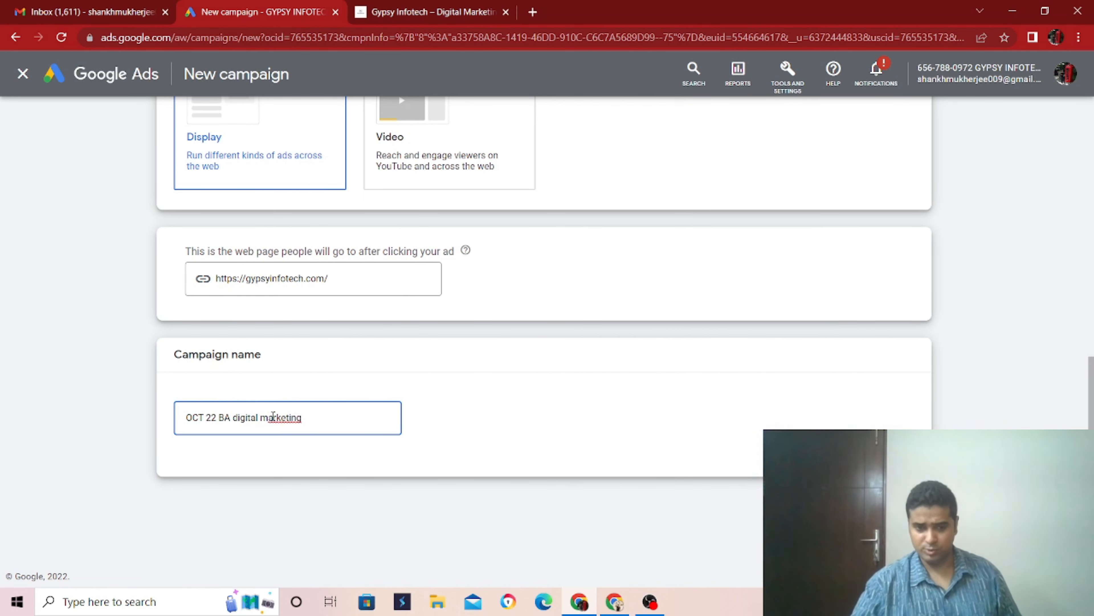
{"action": "key", "text": "BackSpace"}
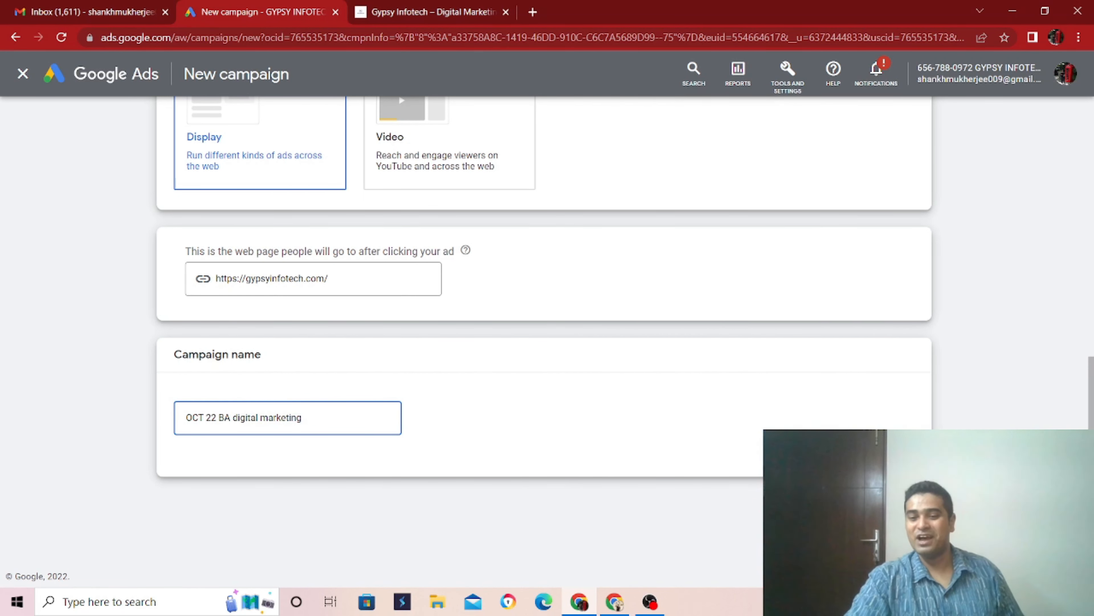
{"action": "left_click", "coordinate": [901, 503]}
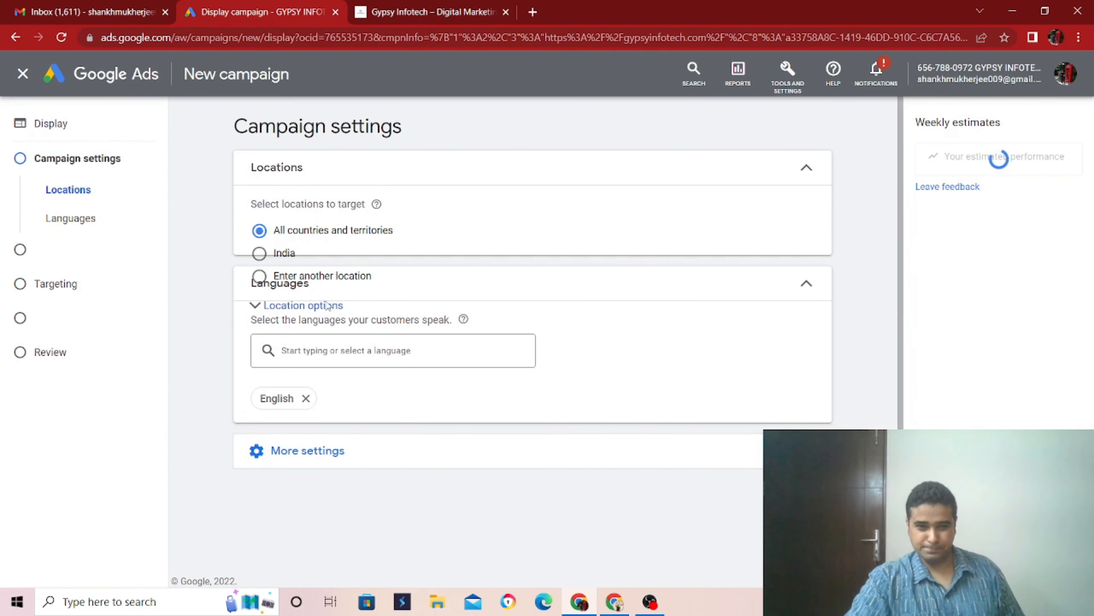
- Target India and limit the location targeting to Presence: People in or regularly in your targeted locations
{"action": "left_click", "coordinate": [276, 256]}
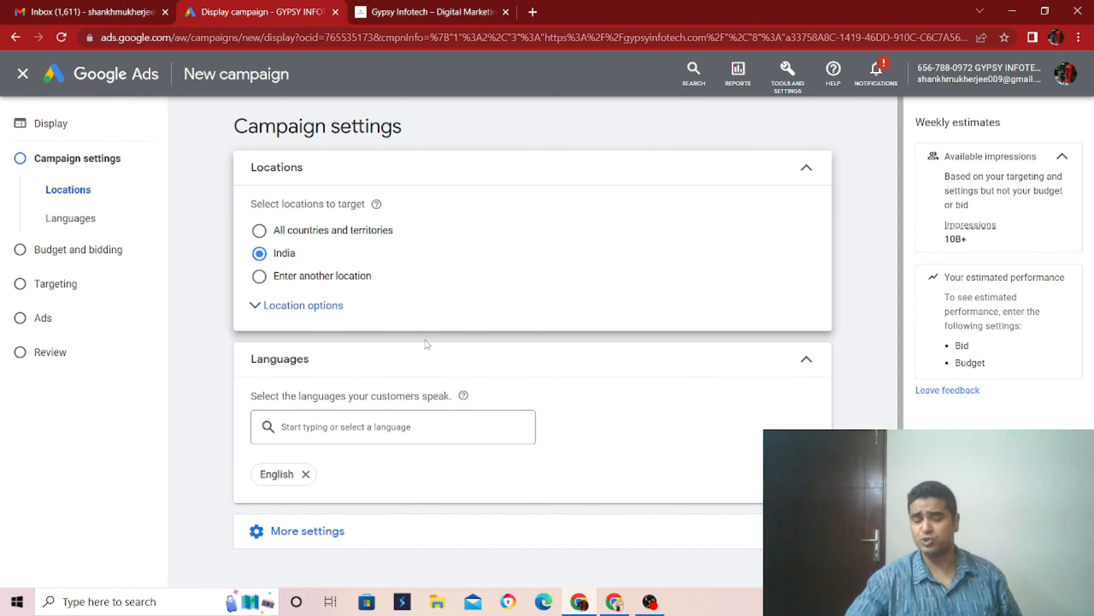
{"action": "scroll", "coordinate": [357, 449], "scroll_direction": "down", "scroll_amount": 2}
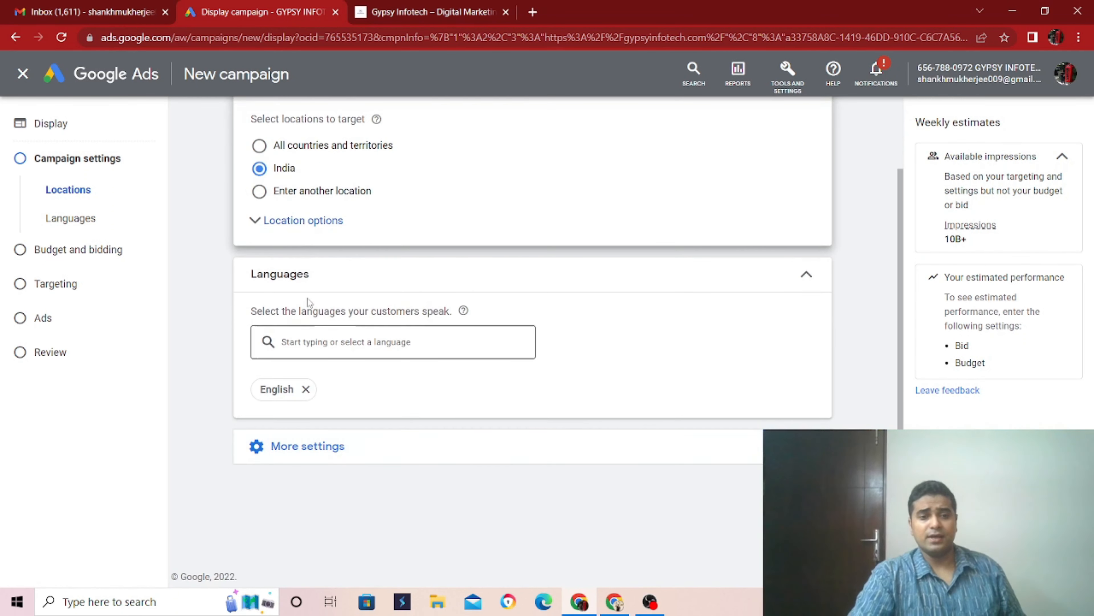
{"action": "left_click", "coordinate": [306, 231]}
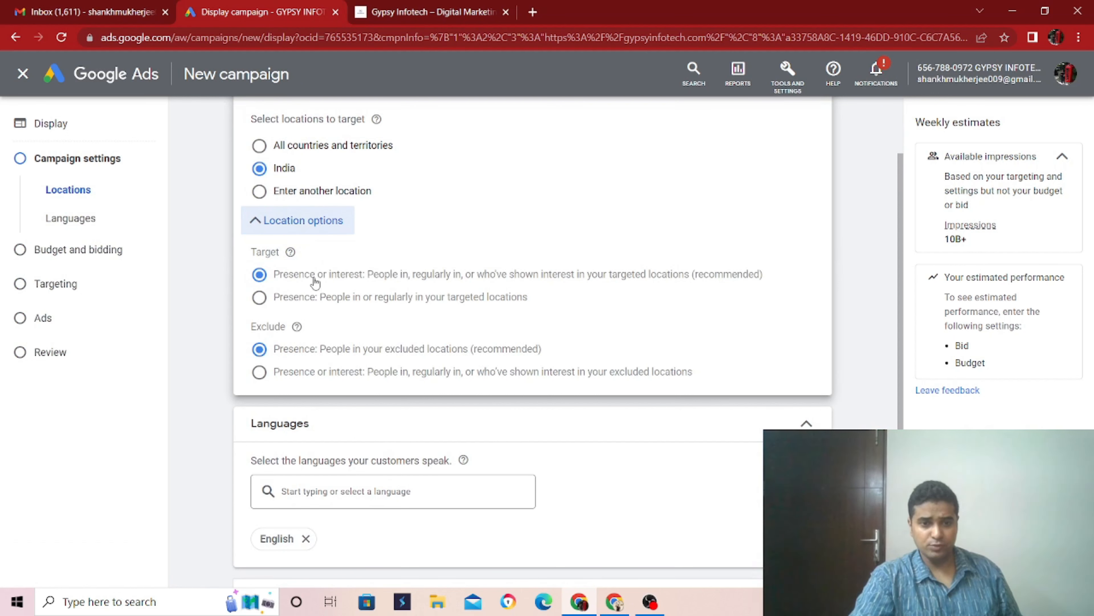
{"action": "left_click", "coordinate": [260, 297]}
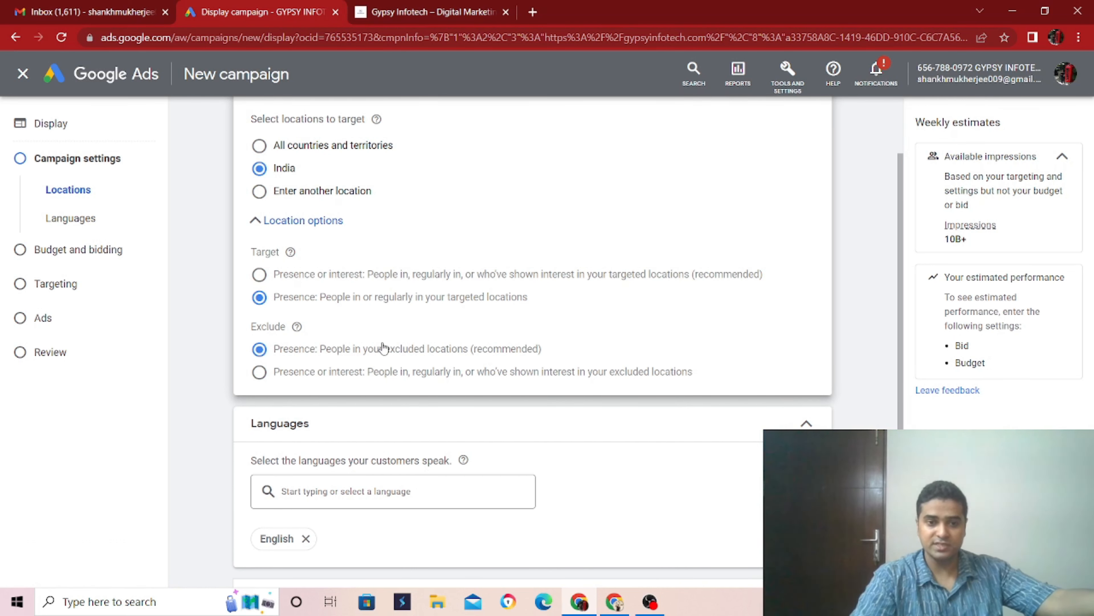
- Set specific device targeting for the campaign, keeping computers and mobile phones and excluding tablets
{"action": "scroll", "coordinate": [396, 351], "scroll_direction": "down", "scroll_amount": 3}
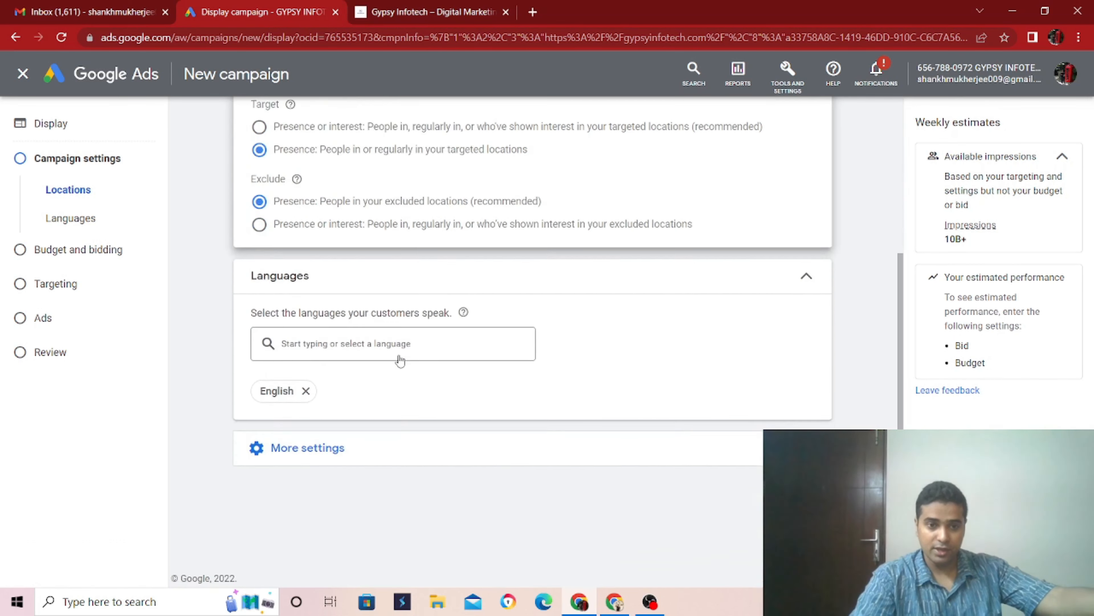
{"action": "right_click", "coordinate": [331, 460]}
{"action": "left_click", "coordinate": [272, 474]}
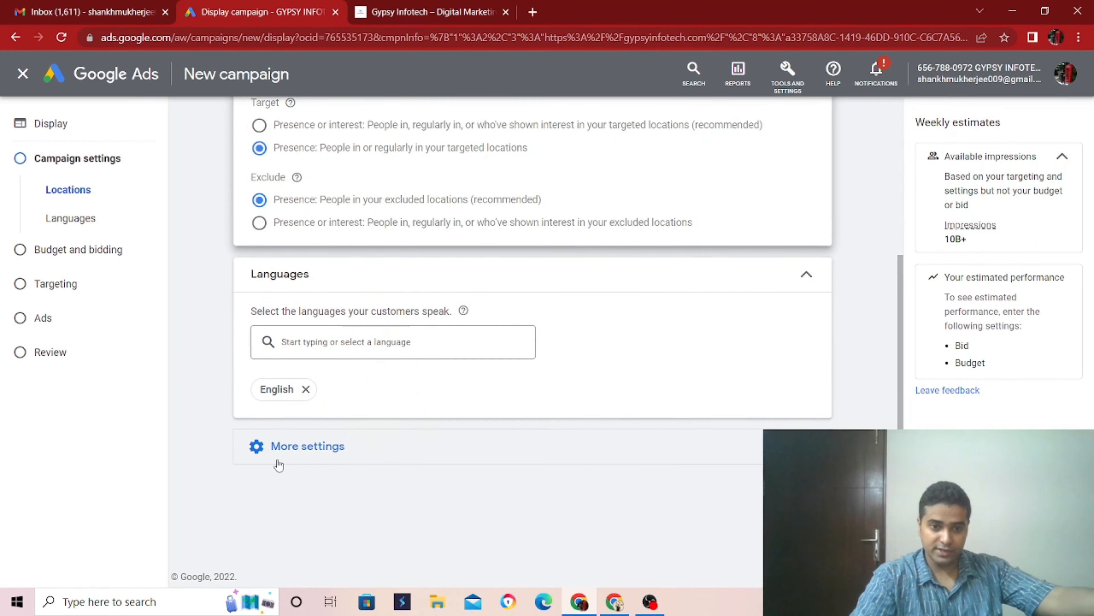
{"action": "left_click", "coordinate": [280, 463]}
{"action": "scroll", "coordinate": [284, 461], "scroll_direction": "down", "scroll_amount": 3}
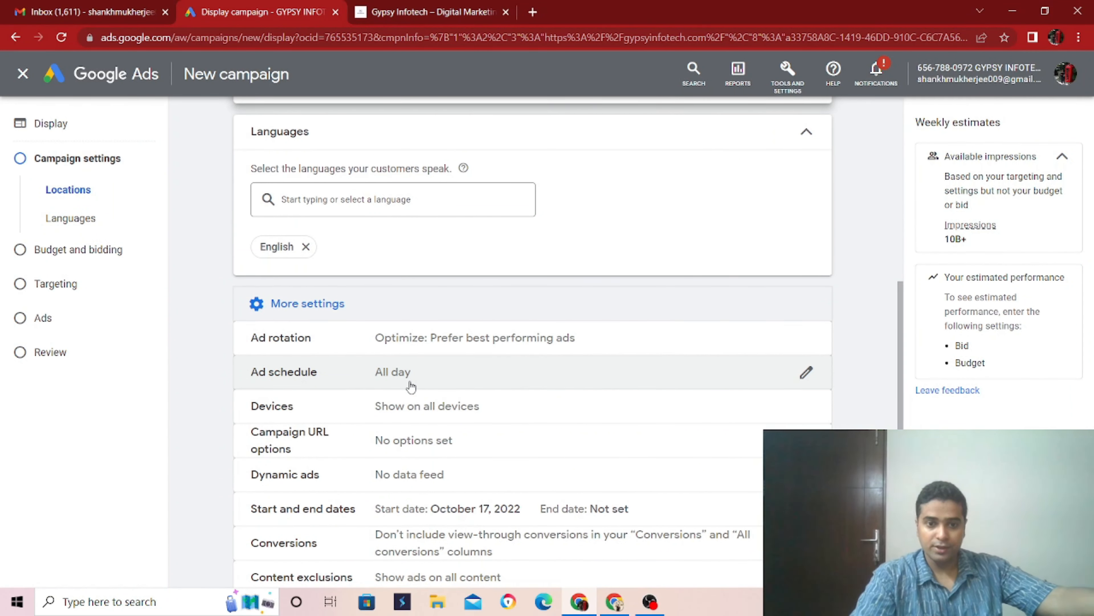
{"action": "left_click", "coordinate": [439, 410]}
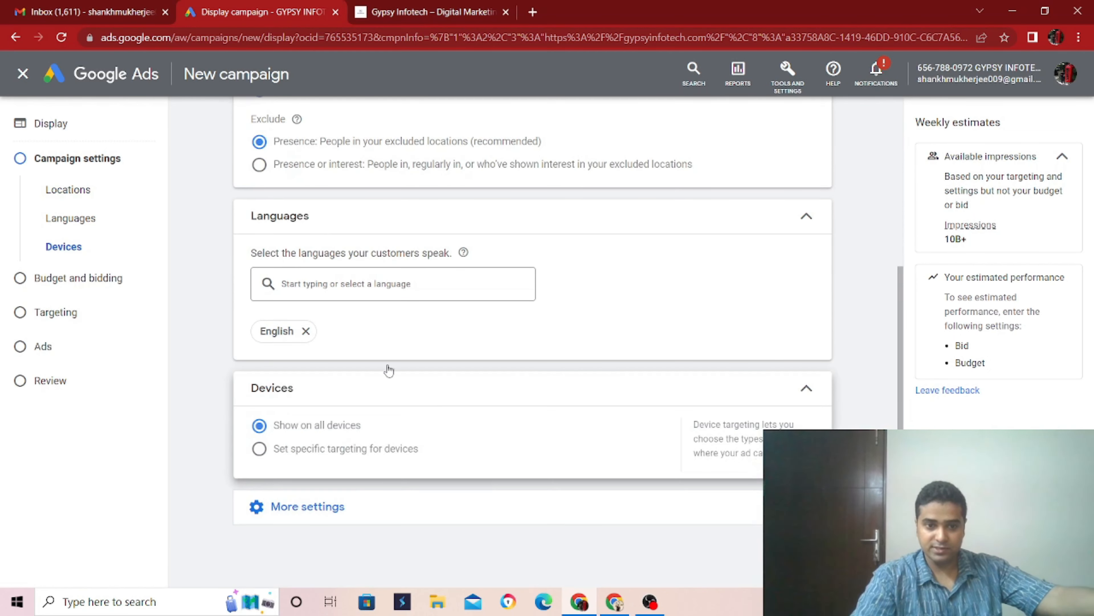
{"action": "left_click", "coordinate": [259, 449]}
{"action": "left_click", "coordinate": [282, 565]}
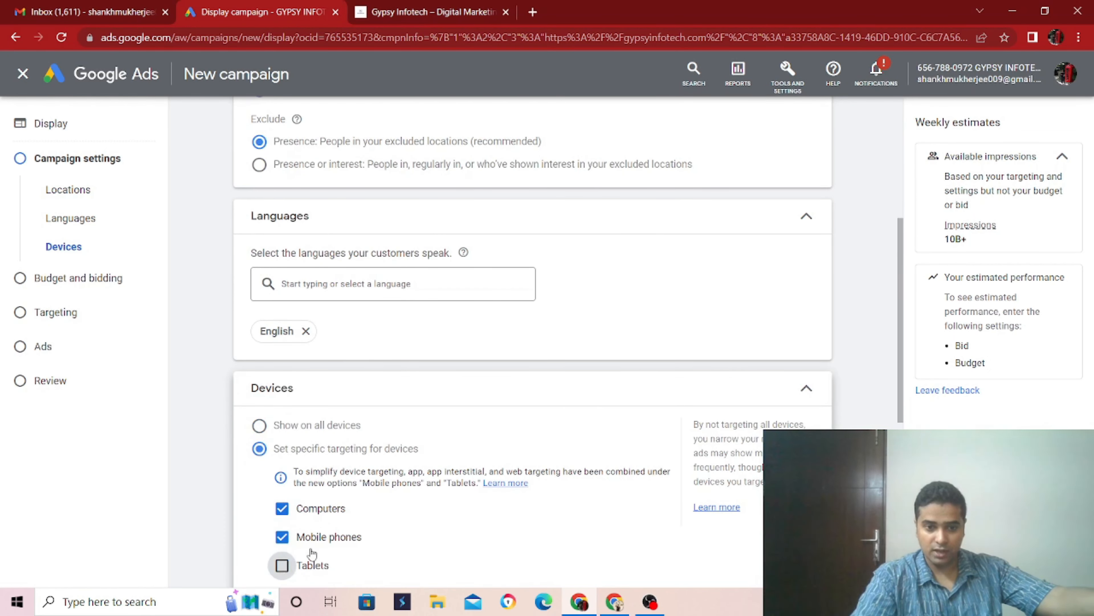
- Include view-through conversions in the "Conversions" and "All conversions" columns of the campaign
{"action": "scroll", "coordinate": [313, 558], "scroll_direction": "down", "scroll_amount": 5}
{"action": "scroll", "coordinate": [323, 388], "scroll_direction": "down", "scroll_amount": 3}
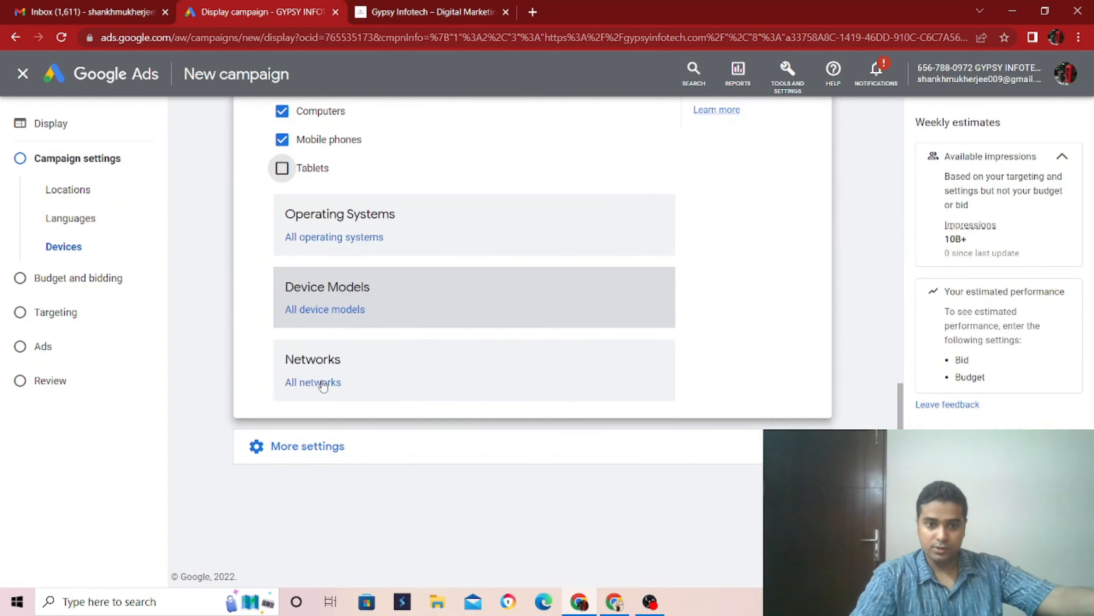
{"action": "left_click", "coordinate": [344, 452]}
{"action": "scroll", "coordinate": [380, 442], "scroll_direction": "down", "scroll_amount": 5}
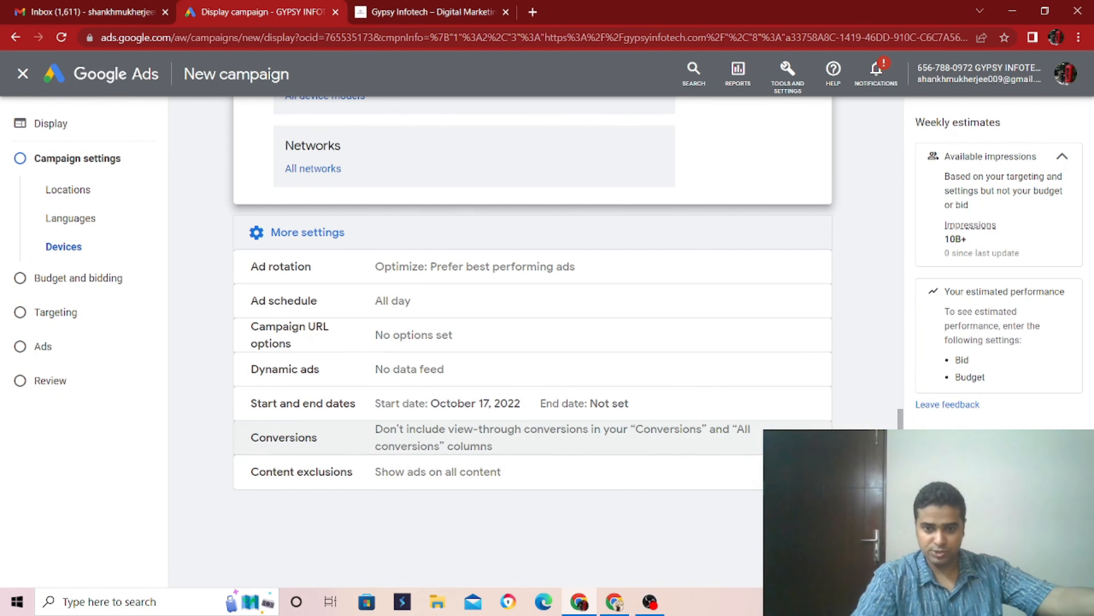
{"action": "left_click", "coordinate": [801, 439]}
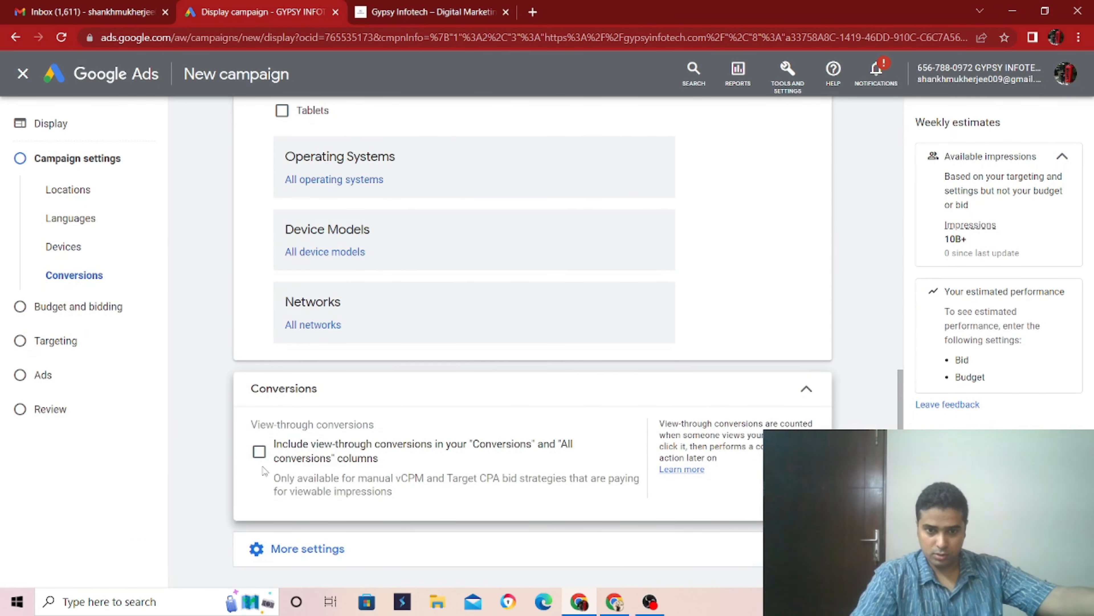
{"action": "left_click", "coordinate": [260, 452]}
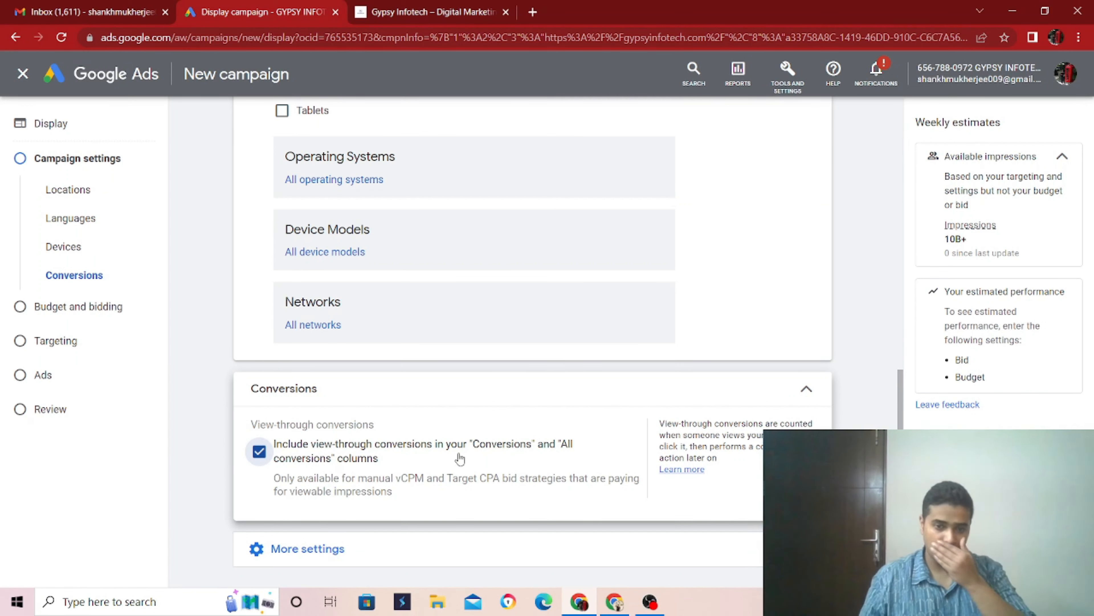
- Exclude all five sensitive content categories: tragedy and conflict, sensitive social issues, profanity and rough language, sexually suggestive, and sensational and shocking
{"action": "scroll", "coordinate": [473, 460], "scroll_direction": "down", "scroll_amount": 3}
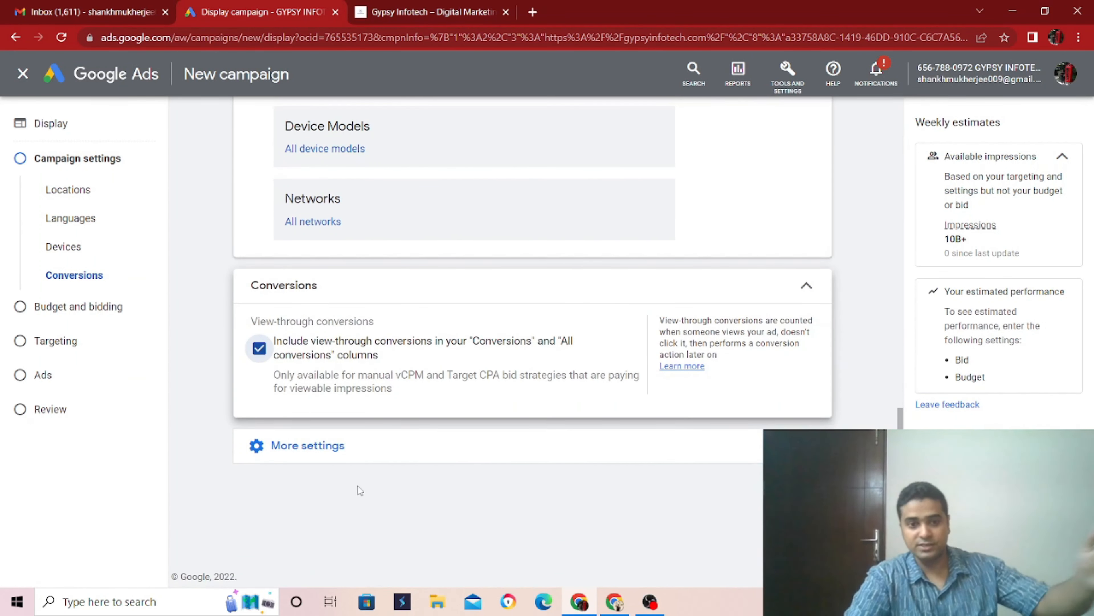
{"action": "left_click", "coordinate": [340, 446]}
{"action": "scroll", "coordinate": [386, 473], "scroll_direction": "down", "scroll_amount": 1}
{"action": "scroll", "coordinate": [386, 473], "scroll_direction": "down", "scroll_amount": 3}
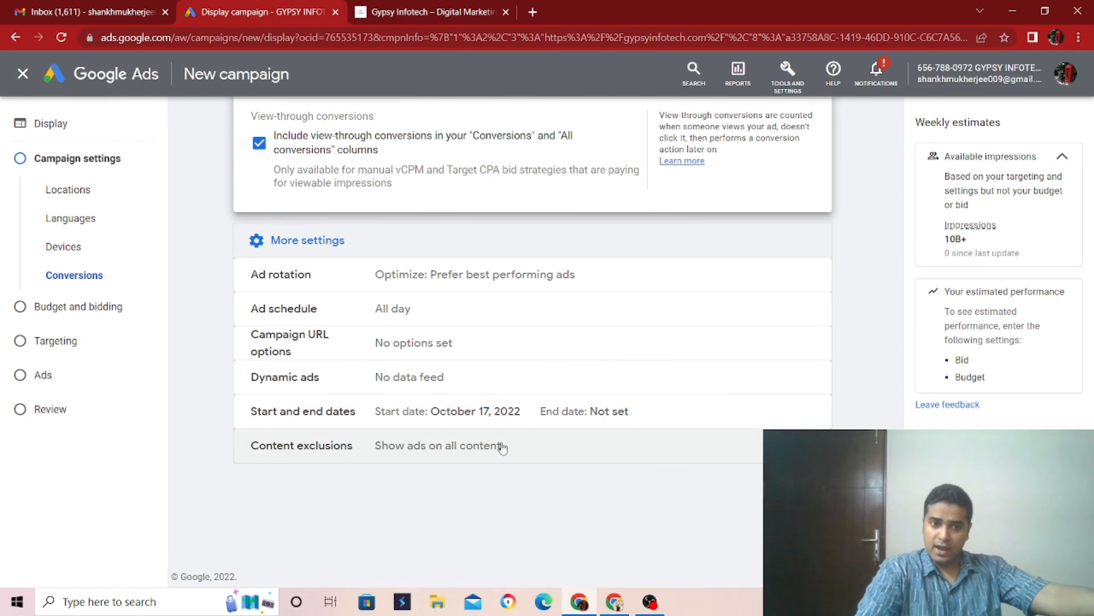
{"action": "left_click", "coordinate": [518, 455]}
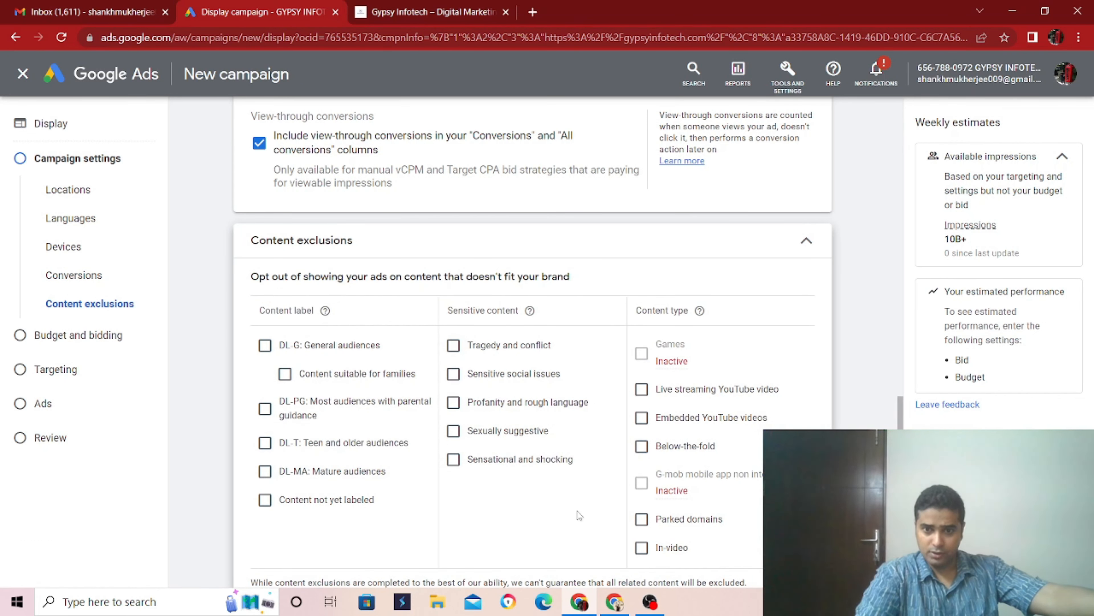
{"action": "scroll", "coordinate": [577, 500], "scroll_direction": "down", "scroll_amount": 2}
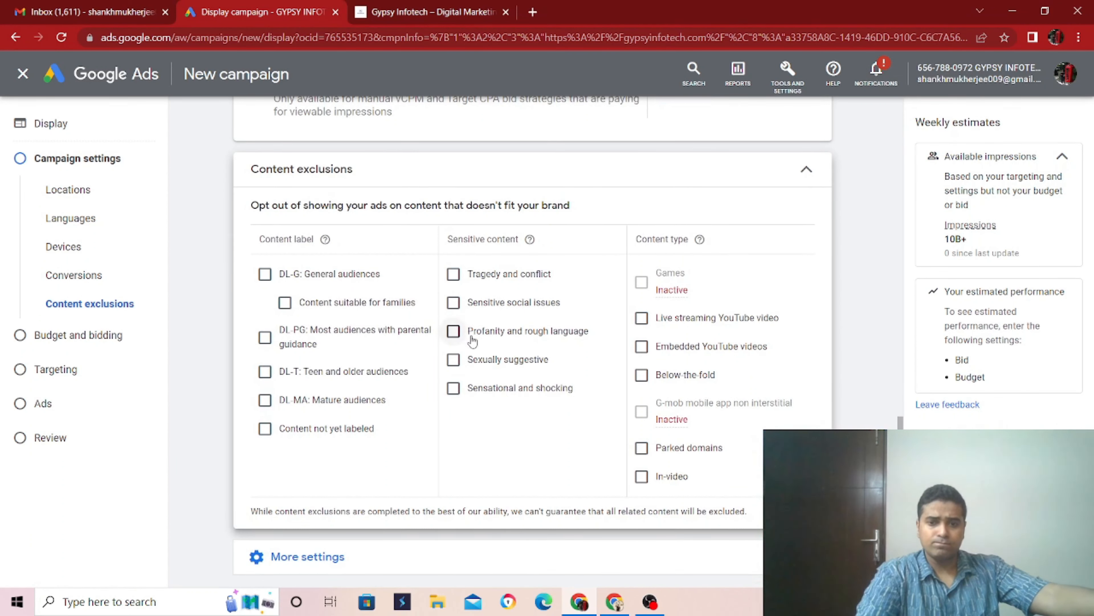
{"action": "left_click", "coordinate": [456, 279]}
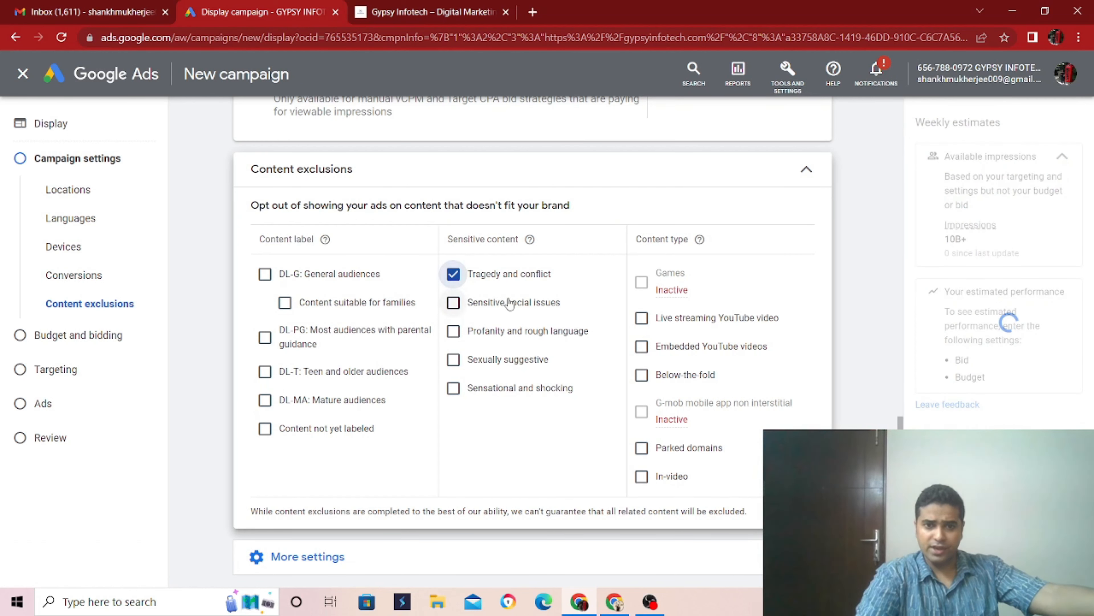
{"action": "left_click", "coordinate": [454, 304]}
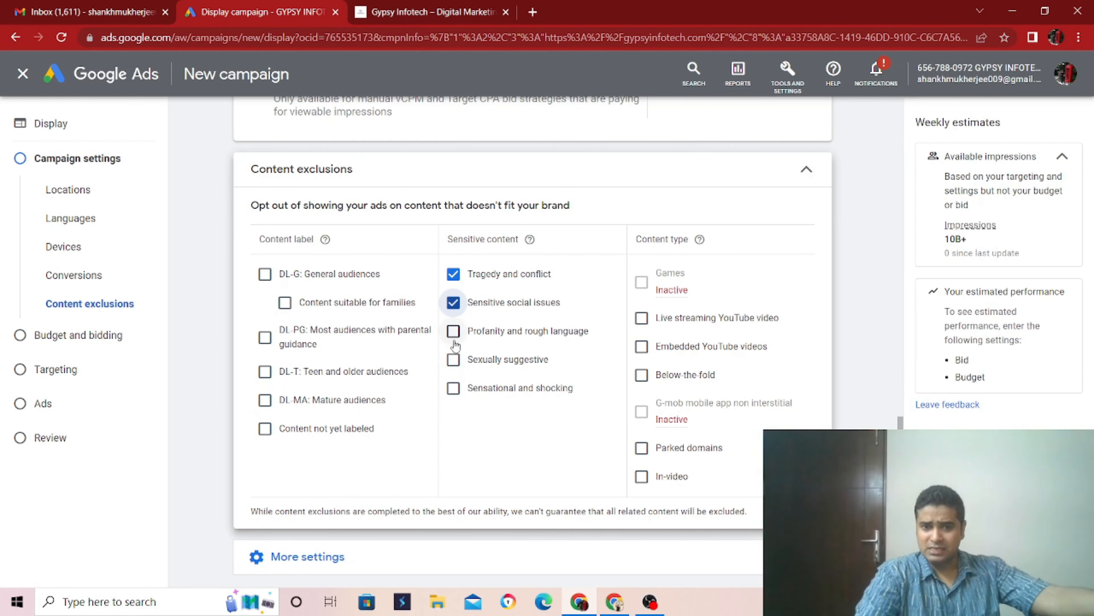
{"action": "left_click", "coordinate": [452, 360]}
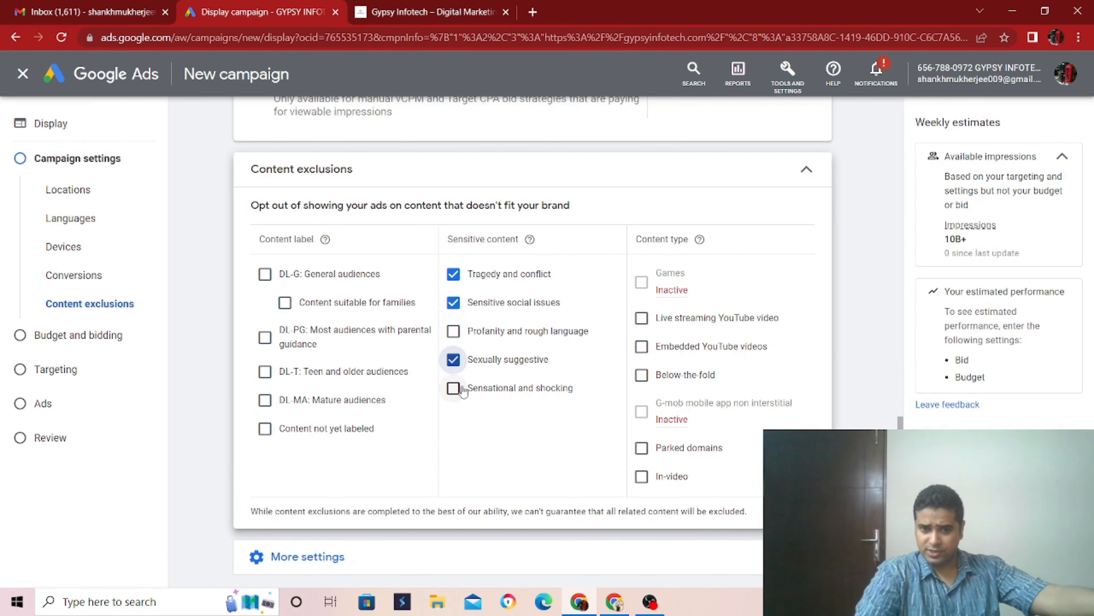
{"action": "left_click", "coordinate": [453, 390]}
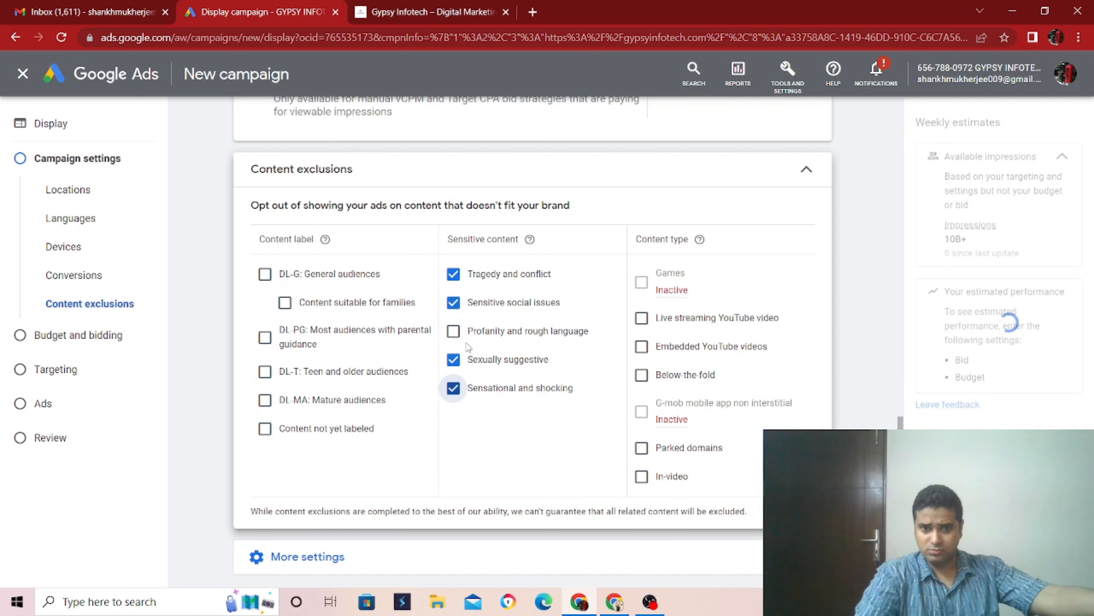
{"action": "left_click", "coordinate": [453, 332]}
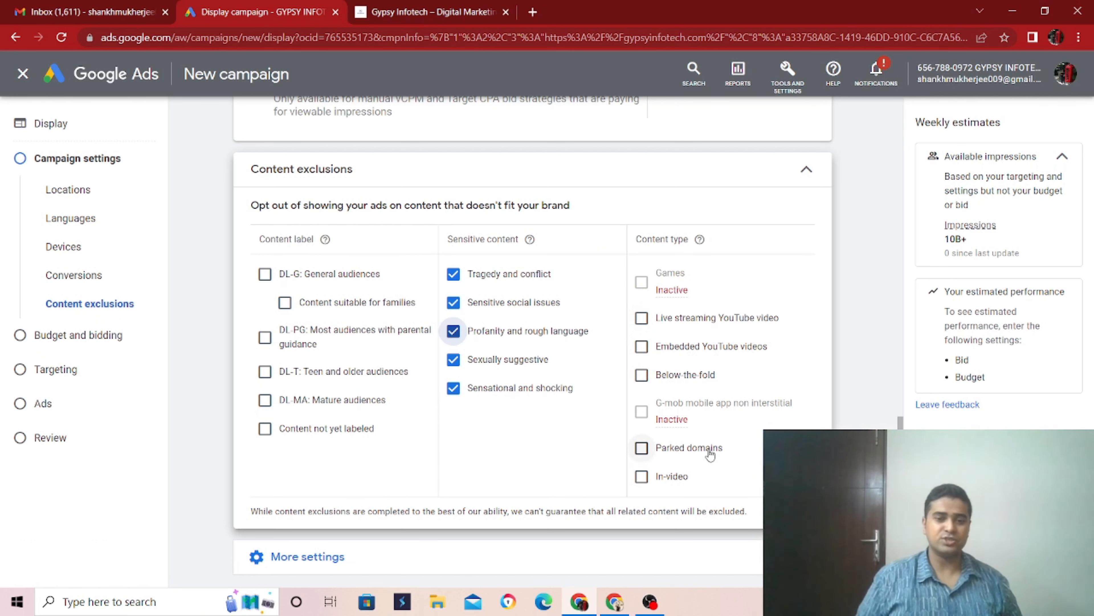
- Set the average daily budget to ₹500, keep the bidding focus on Viewable impressions, and continue to targeting
{"action": "scroll", "coordinate": [710, 452], "scroll_direction": "down", "scroll_amount": 3}
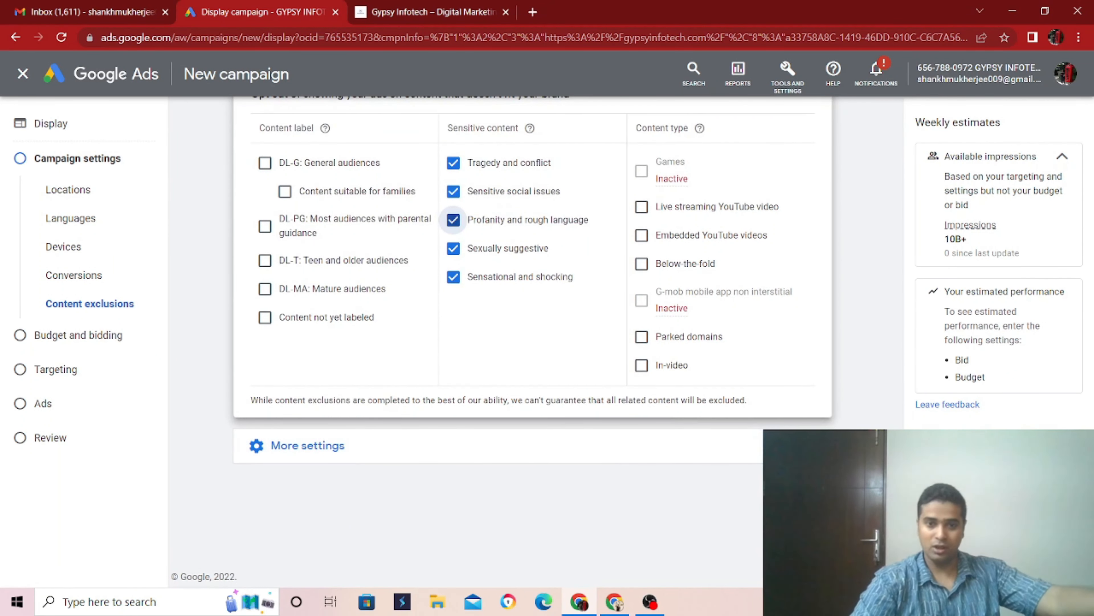
{"action": "left_click", "coordinate": [811, 488]}
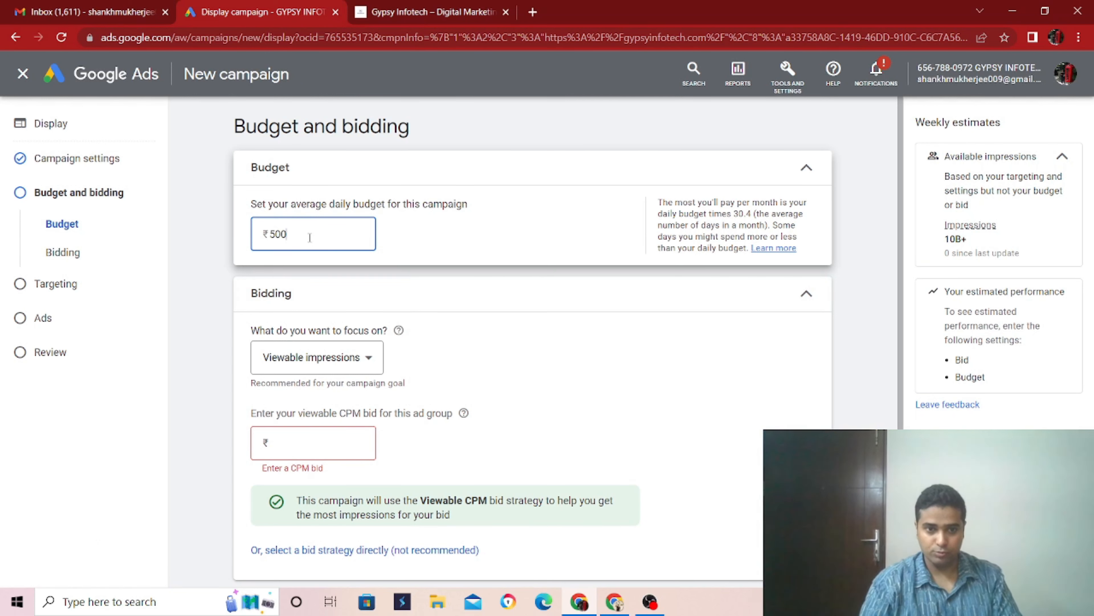
{"action": "left_click", "coordinate": [330, 366]}
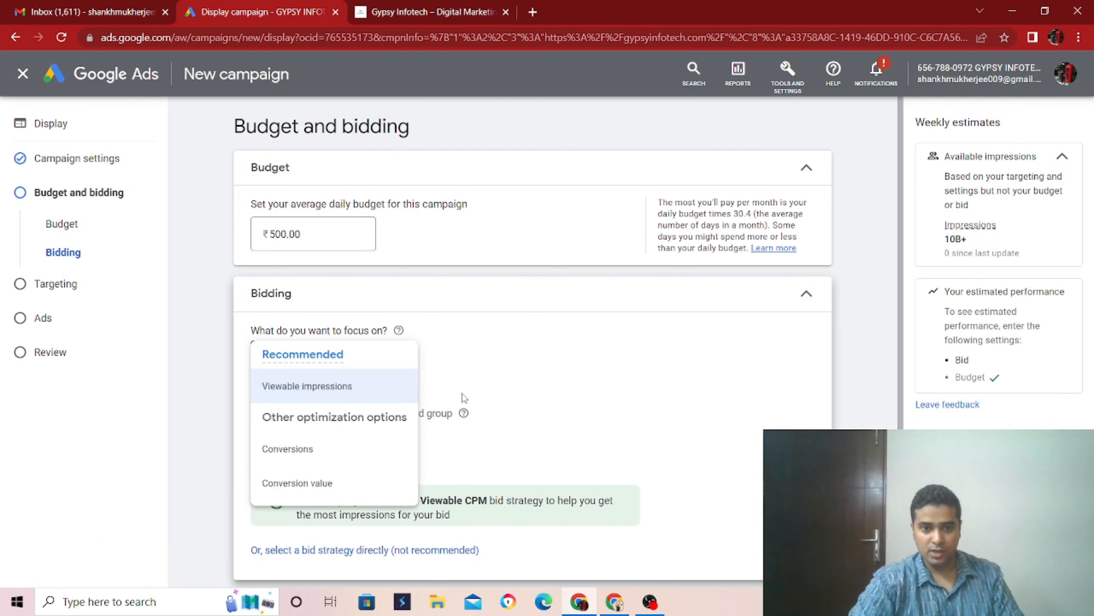
{"action": "left_click", "coordinate": [485, 401]}
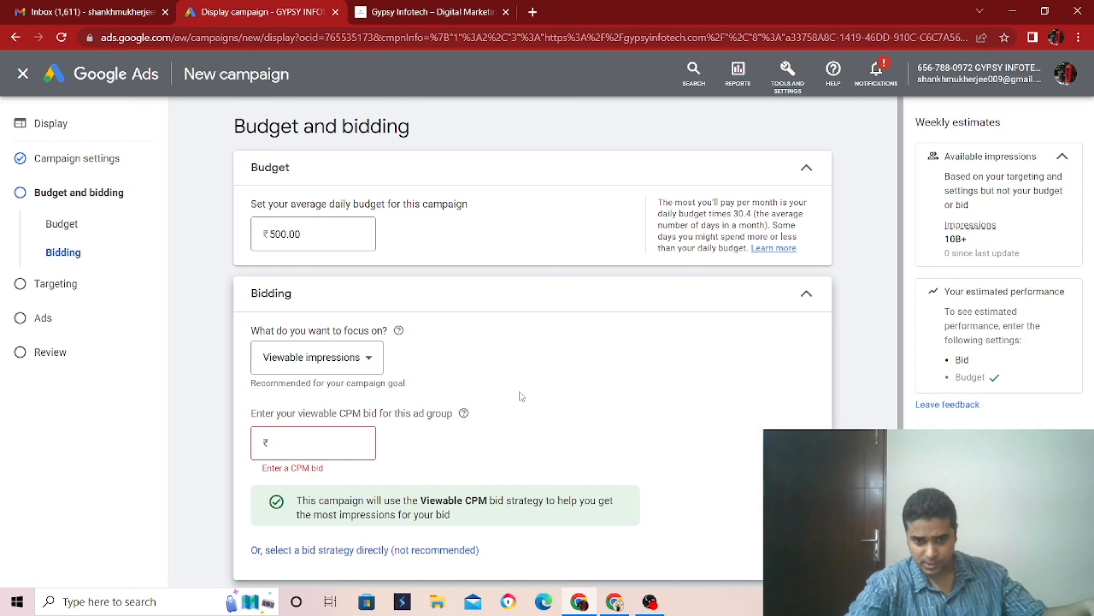
{"action": "scroll", "coordinate": [521, 394], "scroll_direction": "down", "scroll_amount": 3}
{"action": "left_click", "coordinate": [809, 473]}
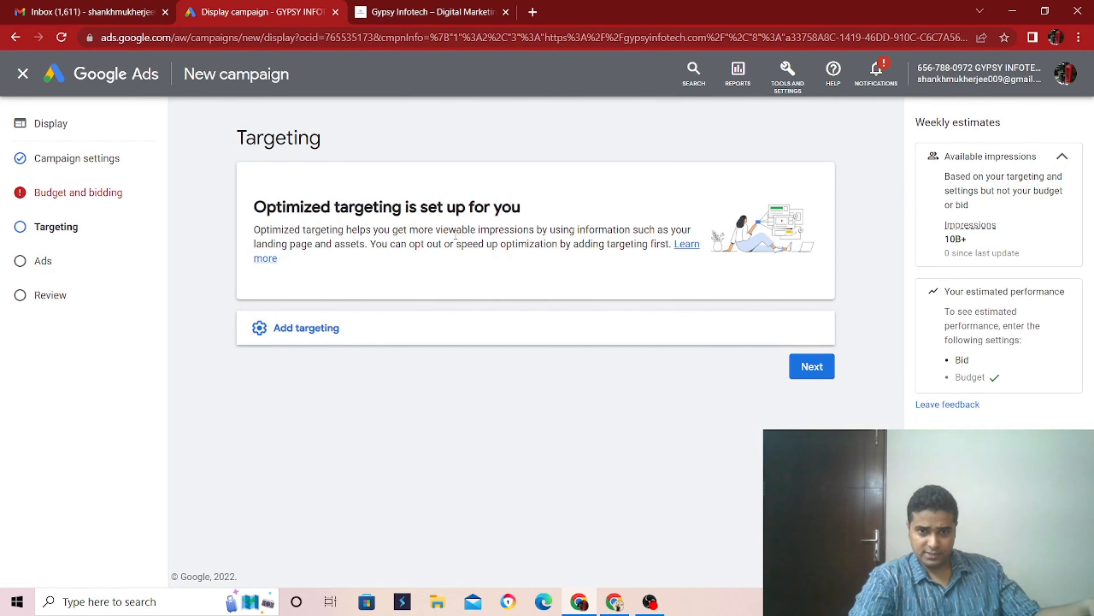
- Open the audience segments targeting and examine the segments suggested from the website and recent use
{"action": "left_click", "coordinate": [339, 327]}
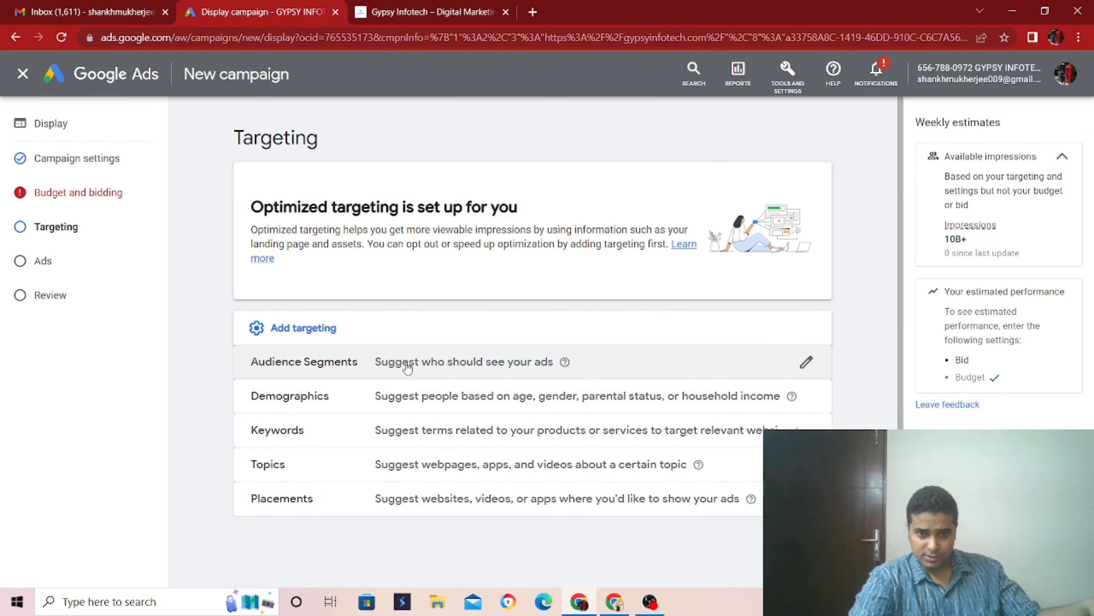
{"action": "left_click", "coordinate": [491, 365]}
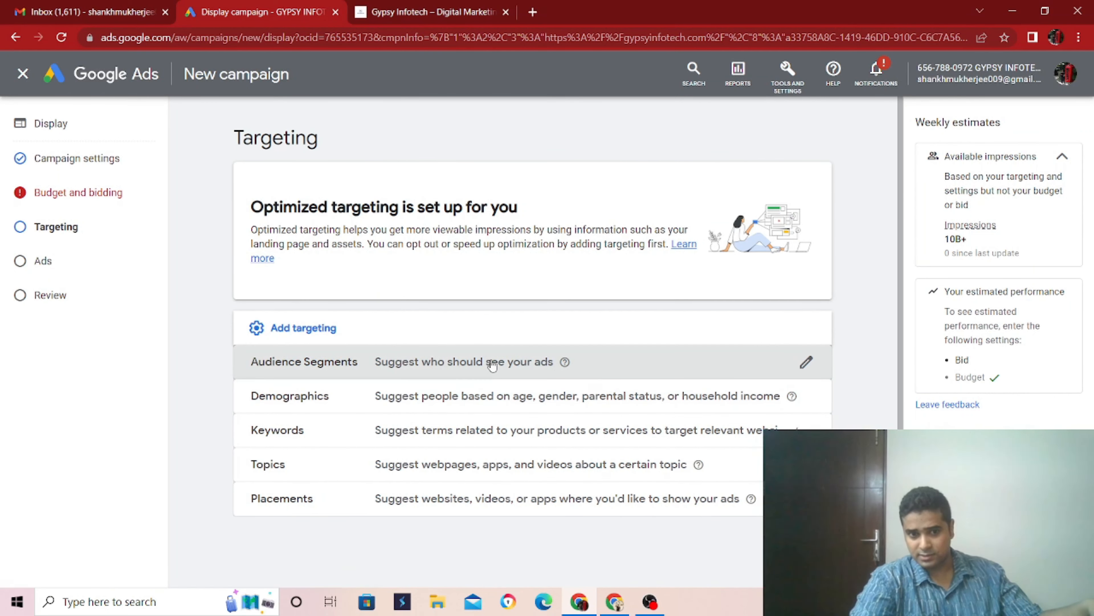
{"action": "scroll", "coordinate": [511, 384], "scroll_direction": "down", "scroll_amount": 2}
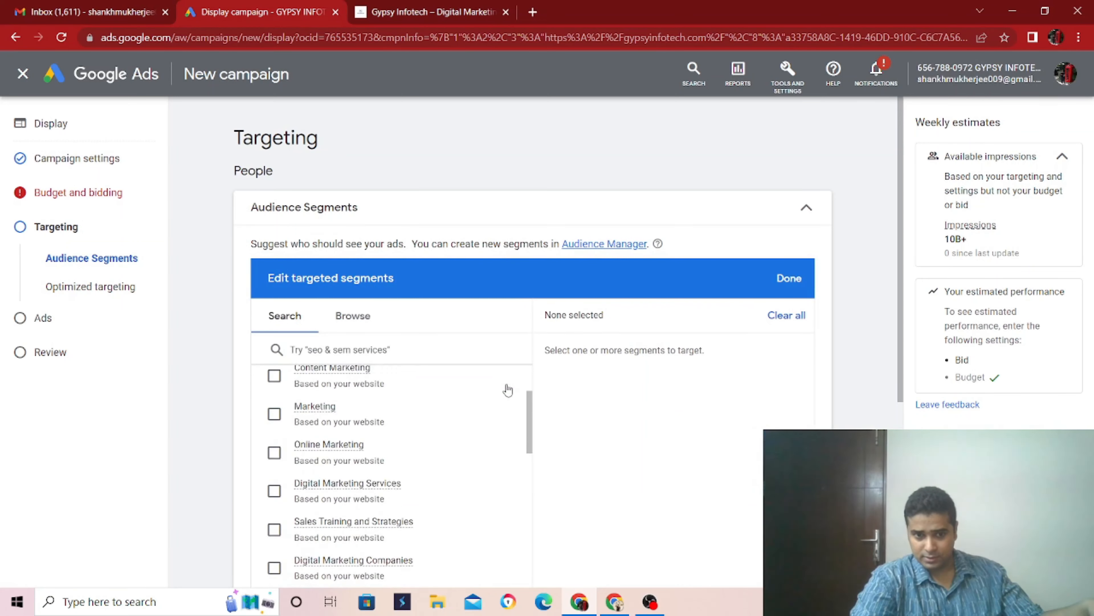
{"action": "scroll", "coordinate": [508, 389], "scroll_direction": "down", "scroll_amount": 10}
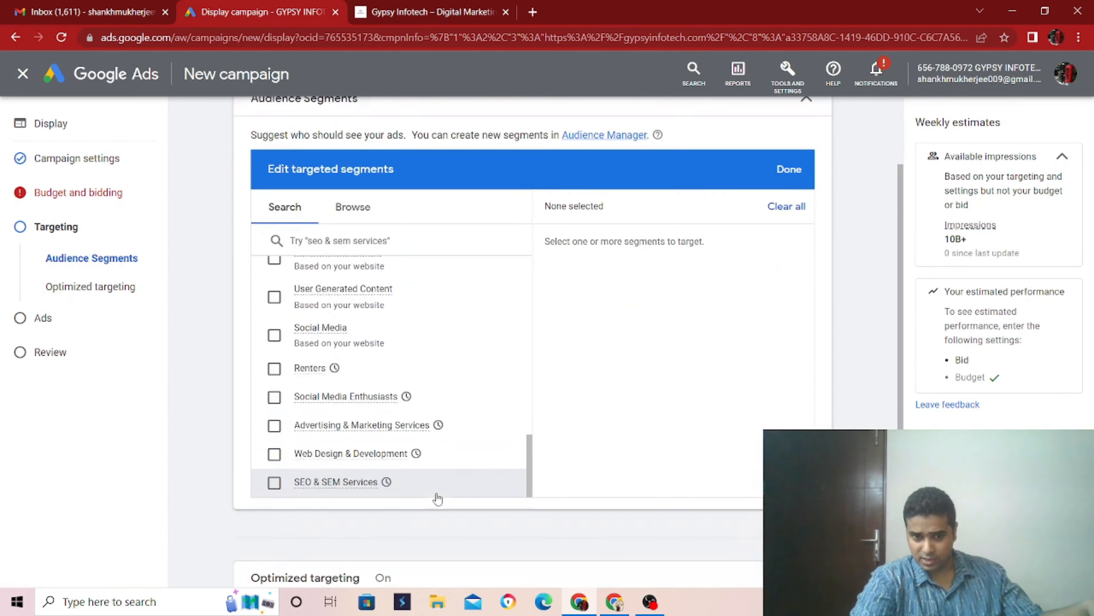
{"action": "scroll", "coordinate": [436, 485], "scroll_direction": "down", "scroll_amount": 2}
{"action": "scroll", "coordinate": [471, 371], "scroll_direction": "up", "scroll_amount": 2}
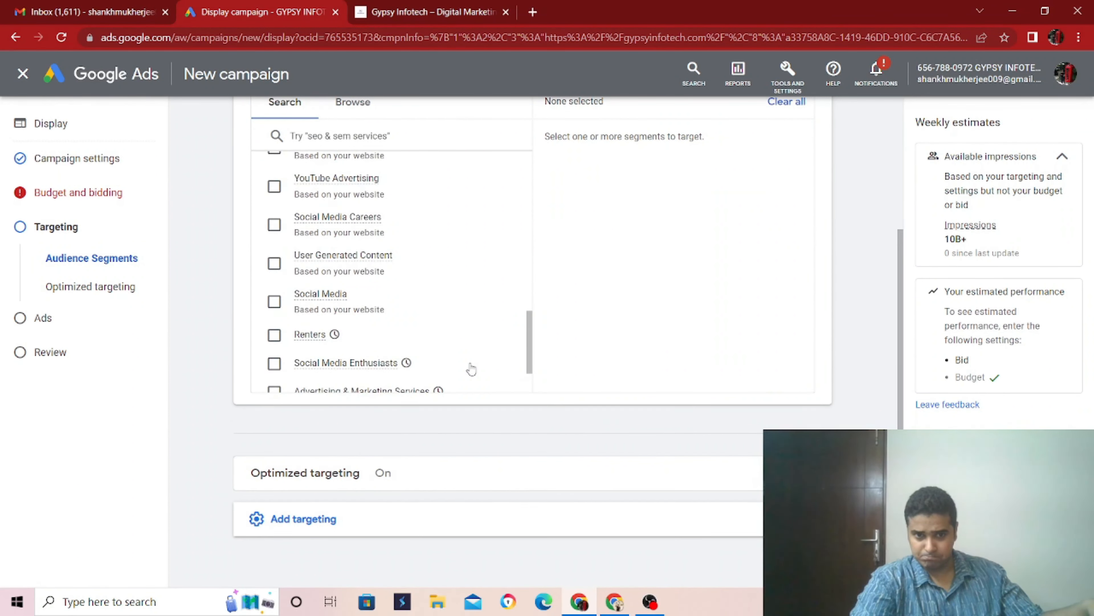
{"action": "scroll", "coordinate": [472, 370], "scroll_direction": "down", "scroll_amount": 2}
{"action": "scroll", "coordinate": [400, 340], "scroll_direction": "up", "scroll_amount": 5}
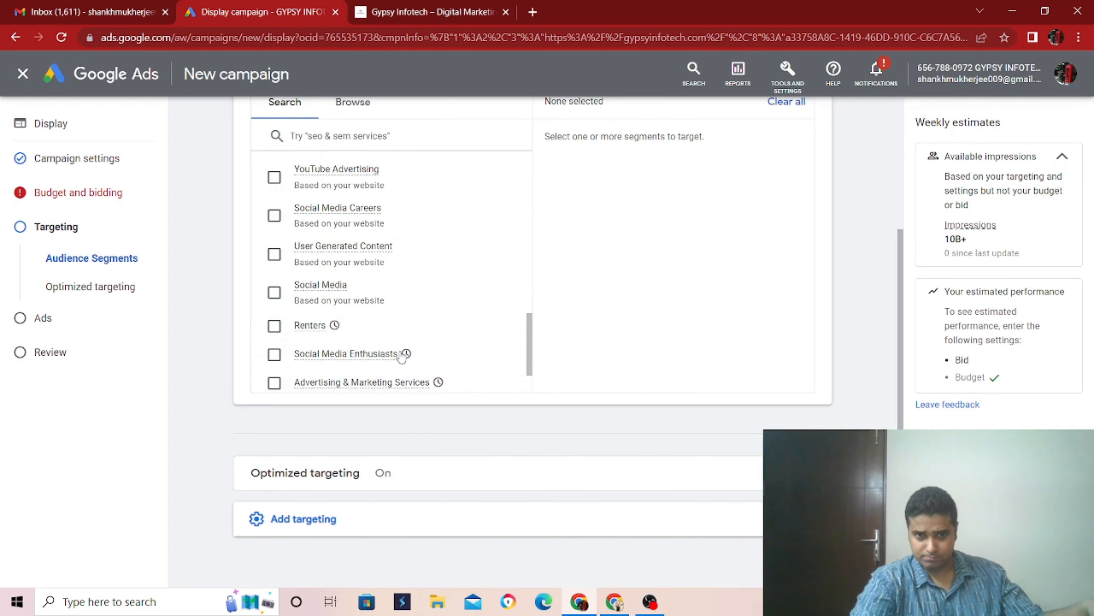
{"action": "scroll", "coordinate": [391, 328], "scroll_direction": "up", "scroll_amount": 8}
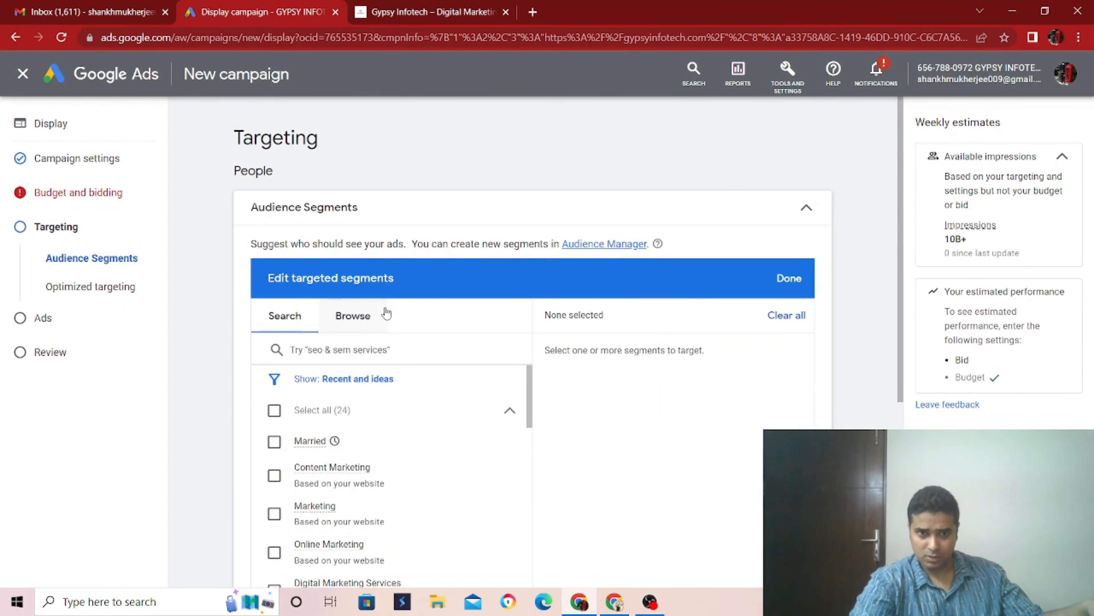
- Browse the in-market segments for what people are actively researching or planning, including the Software subcategories
{"action": "left_click", "coordinate": [369, 332]}
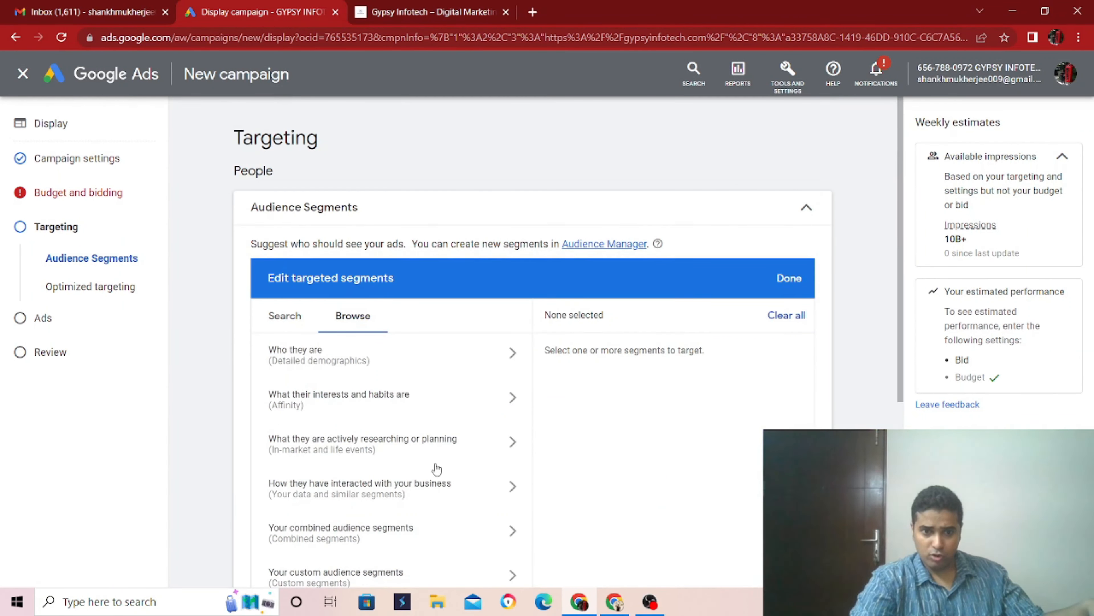
{"action": "scroll", "coordinate": [436, 467], "scroll_direction": "down", "scroll_amount": 2}
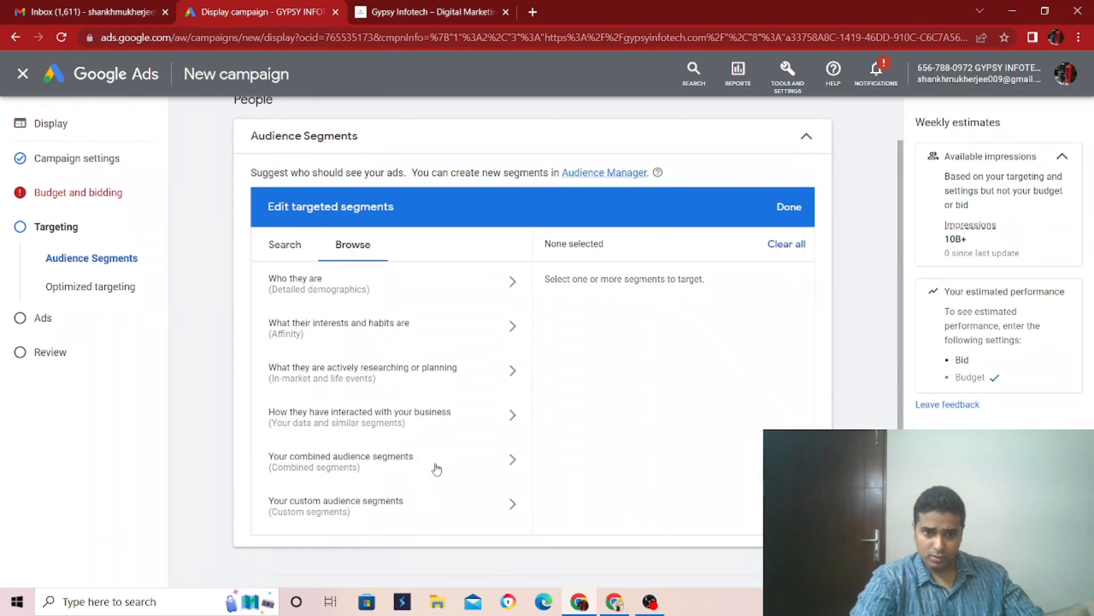
{"action": "left_click", "coordinate": [395, 381]}
{"action": "left_click", "coordinate": [509, 318]}
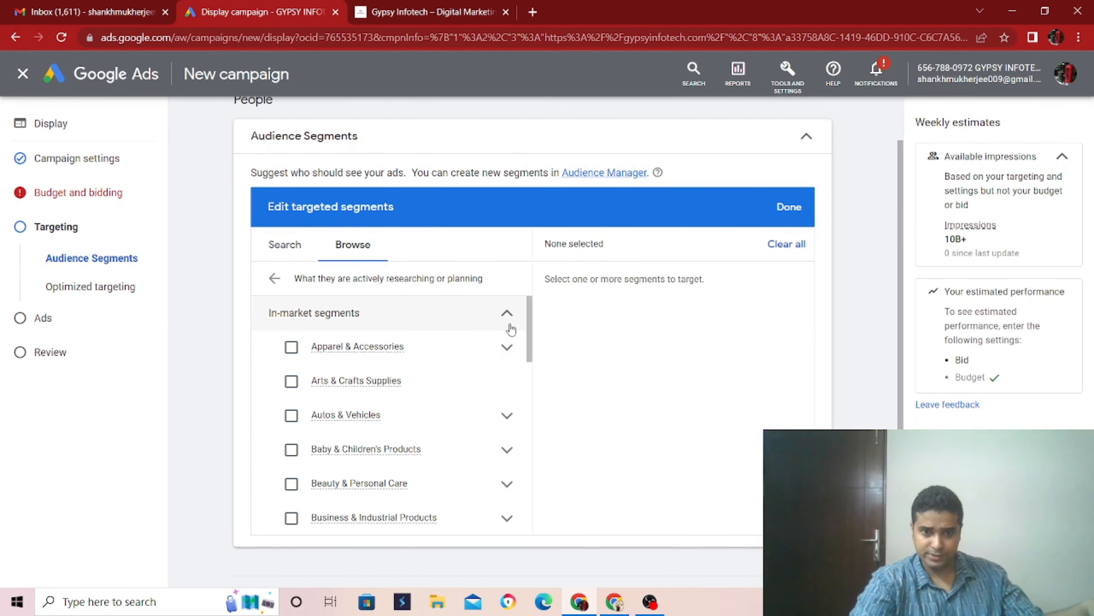
{"action": "scroll", "coordinate": [488, 373], "scroll_direction": "down", "scroll_amount": 3}
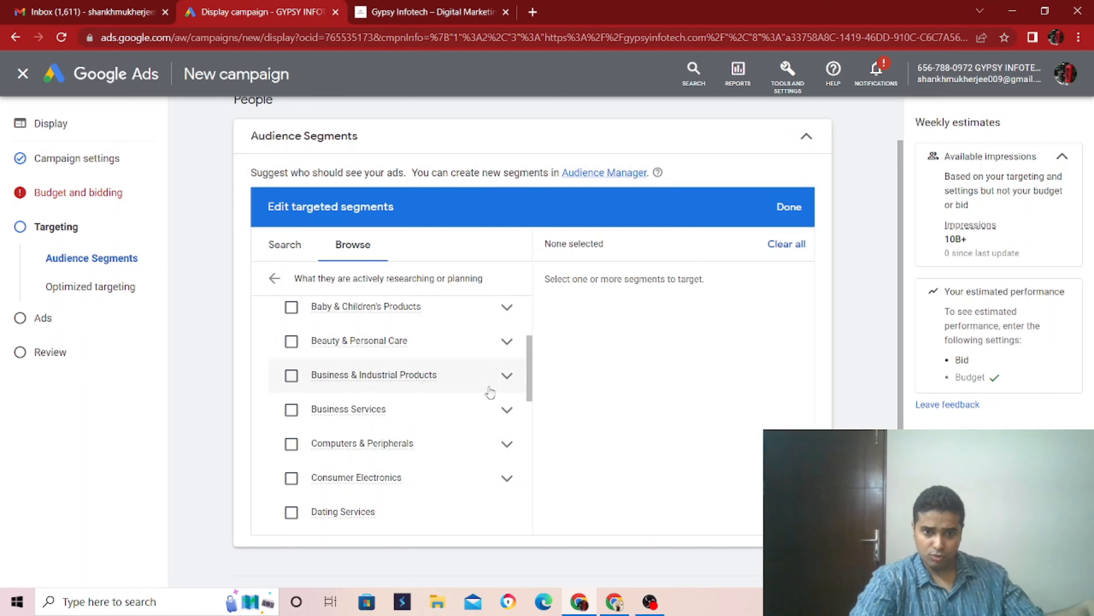
{"action": "scroll", "coordinate": [482, 486], "scroll_direction": "down", "scroll_amount": 6}
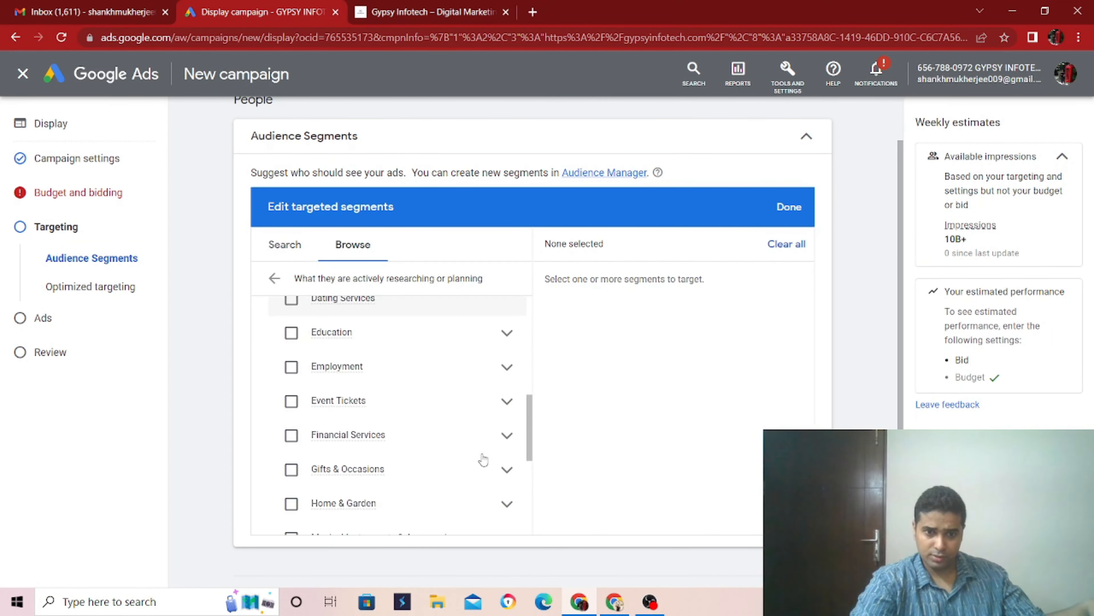
{"action": "scroll", "coordinate": [483, 457], "scroll_direction": "down", "scroll_amount": 4}
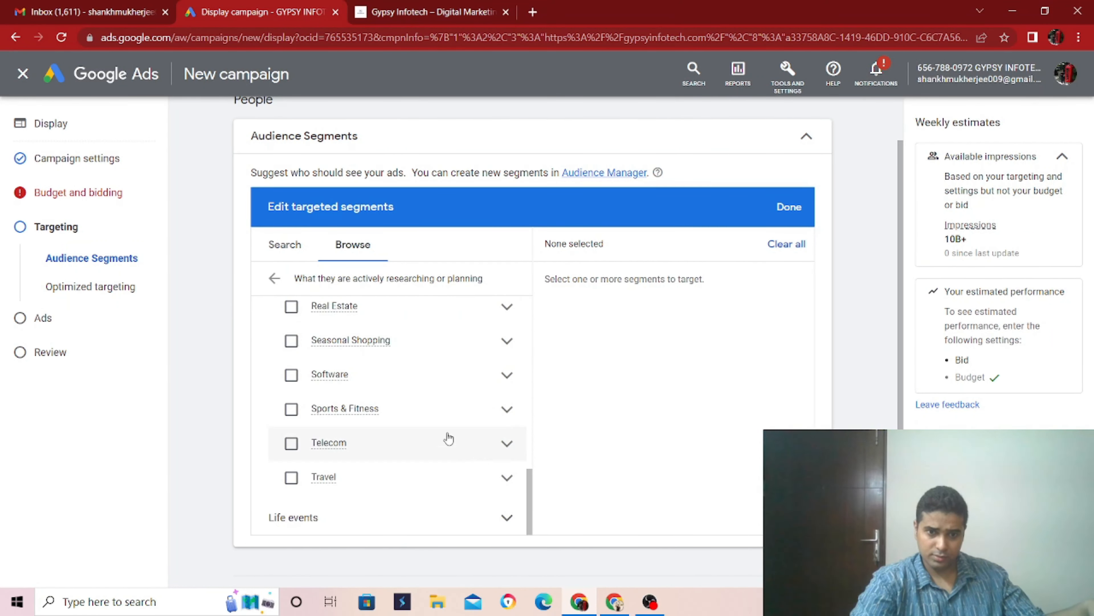
{"action": "left_click", "coordinate": [508, 375]}
{"action": "scroll", "coordinate": [507, 381], "scroll_direction": "down", "scroll_amount": 3}
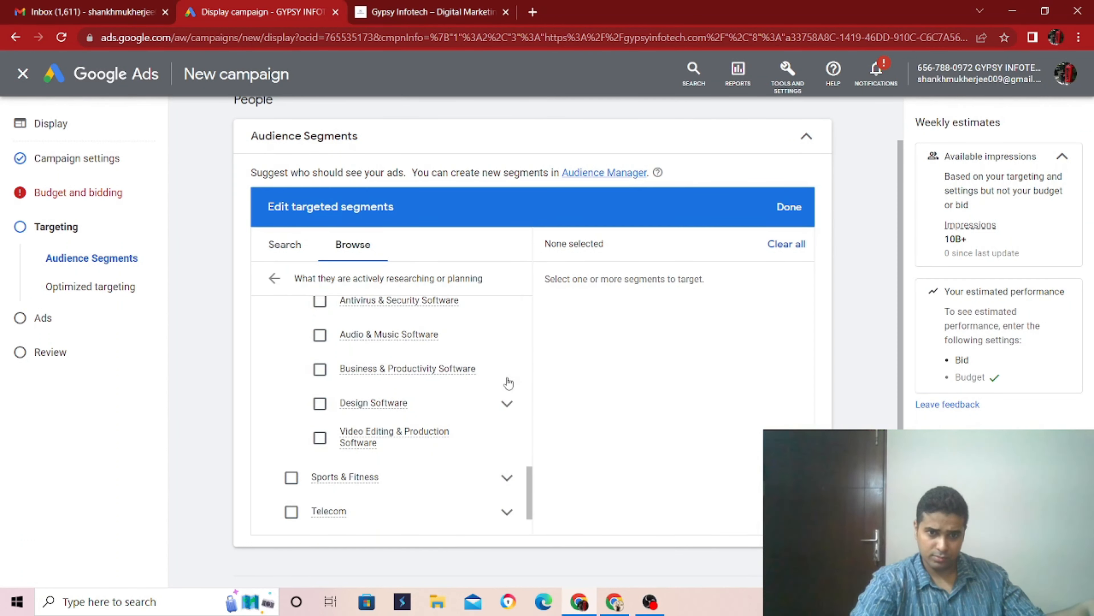
{"action": "scroll", "coordinate": [472, 407], "scroll_direction": "up", "scroll_amount": 8}
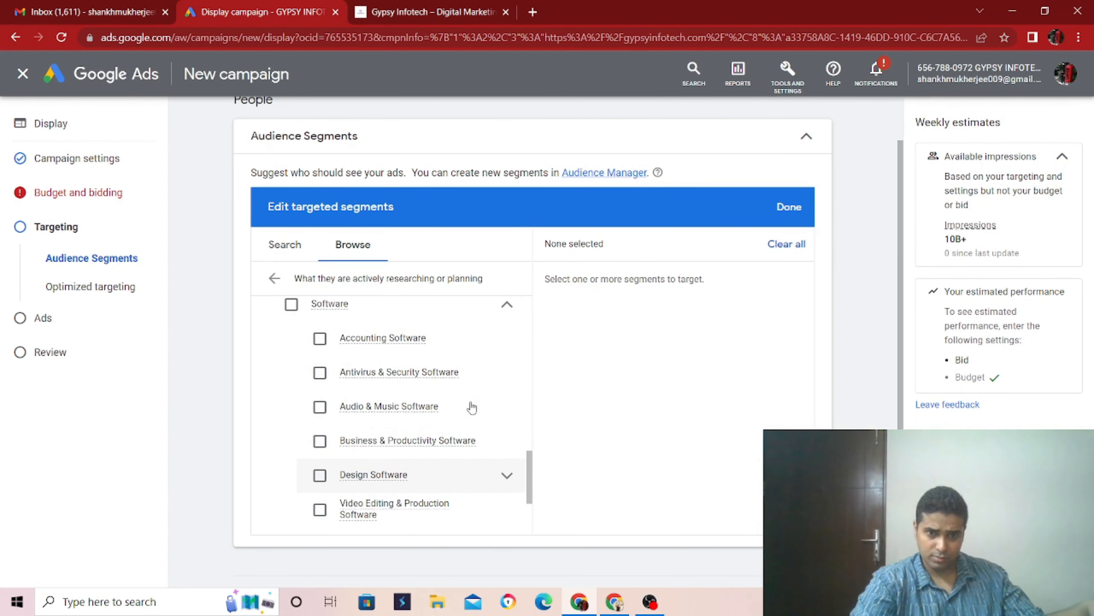
{"action": "scroll", "coordinate": [473, 408], "scroll_direction": "up", "scroll_amount": 5}
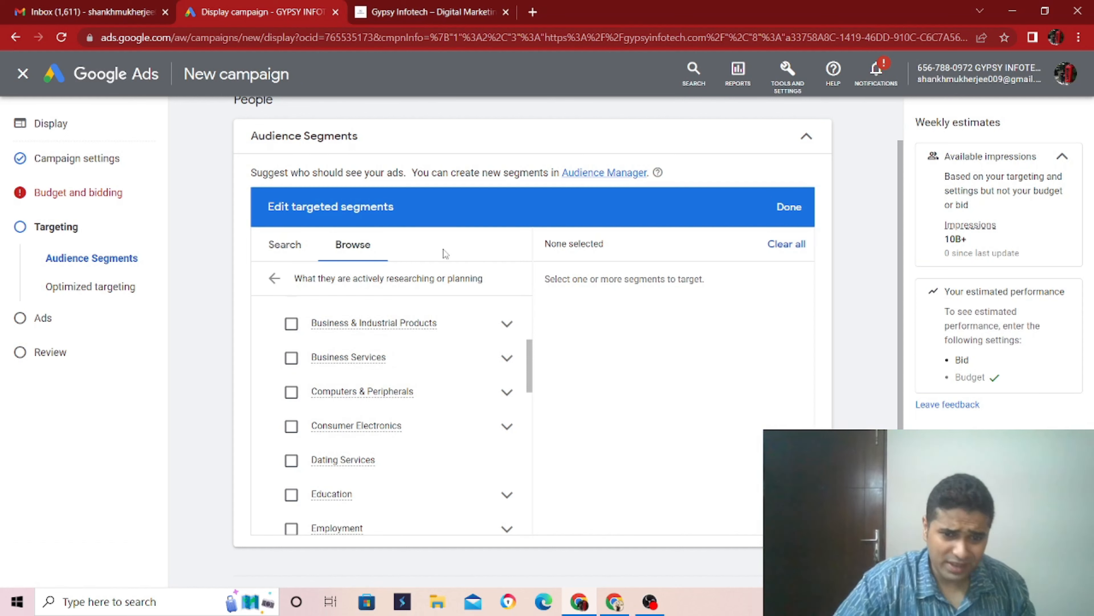
- Add the Advertising & Marketing Services in-market segment under Business Services to the targeted audience segments
{"action": "left_click", "coordinate": [507, 358]}
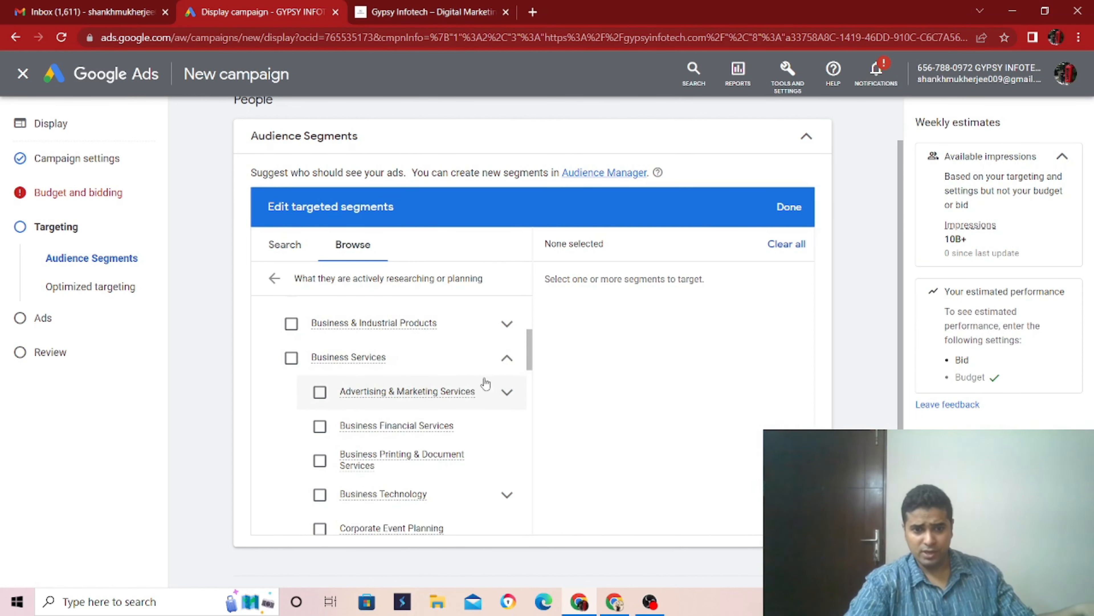
{"action": "scroll", "coordinate": [481, 388], "scroll_direction": "down", "scroll_amount": 2}
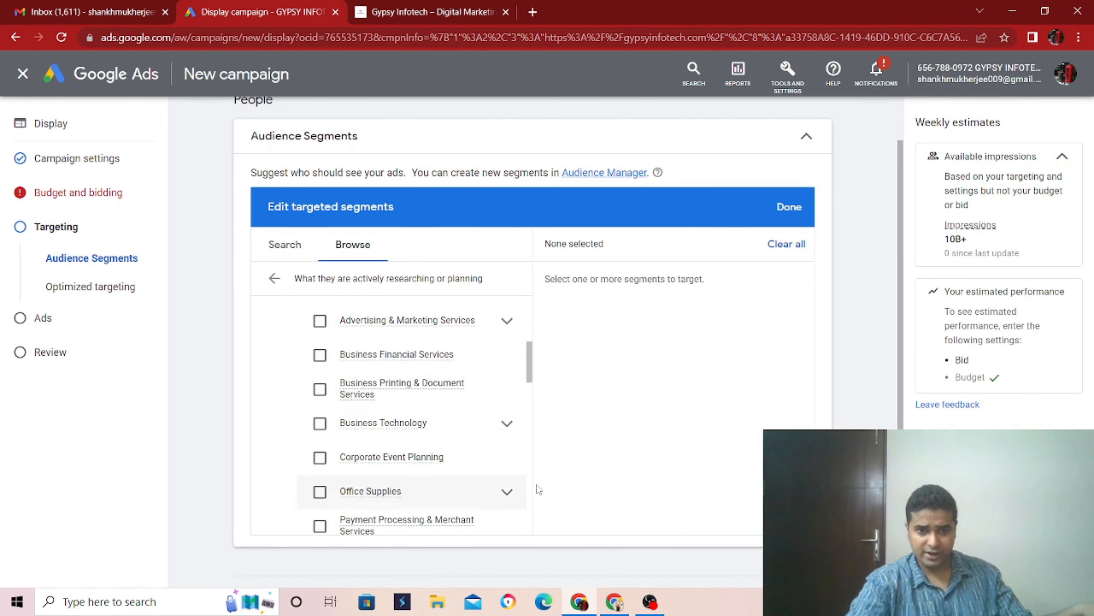
{"action": "scroll", "coordinate": [443, 451], "scroll_direction": "down", "scroll_amount": 1}
{"action": "scroll", "coordinate": [444, 451], "scroll_direction": "up", "scroll_amount": 3}
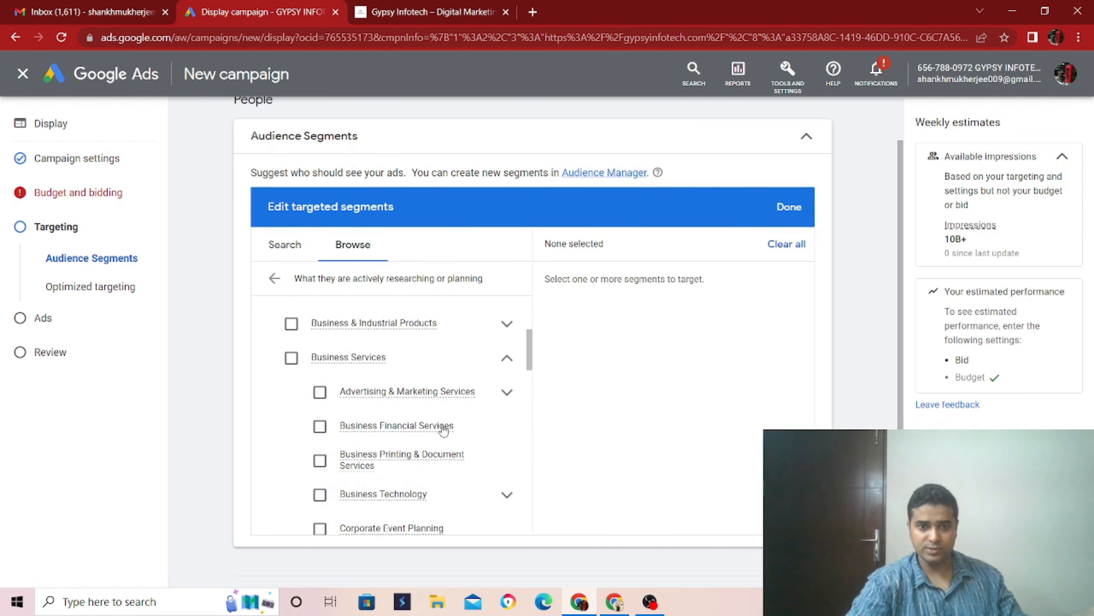
{"action": "left_click", "coordinate": [377, 393]}
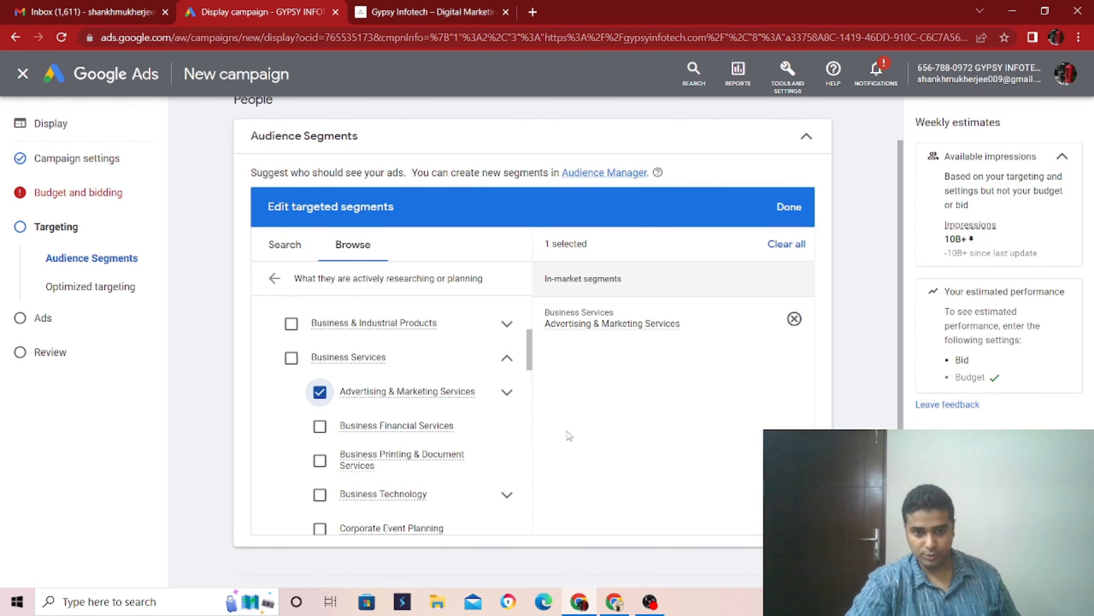
{"action": "scroll", "coordinate": [509, 459], "scroll_direction": "down", "scroll_amount": 1}
{"action": "scroll", "coordinate": [417, 474], "scroll_direction": "down", "scroll_amount": 3}
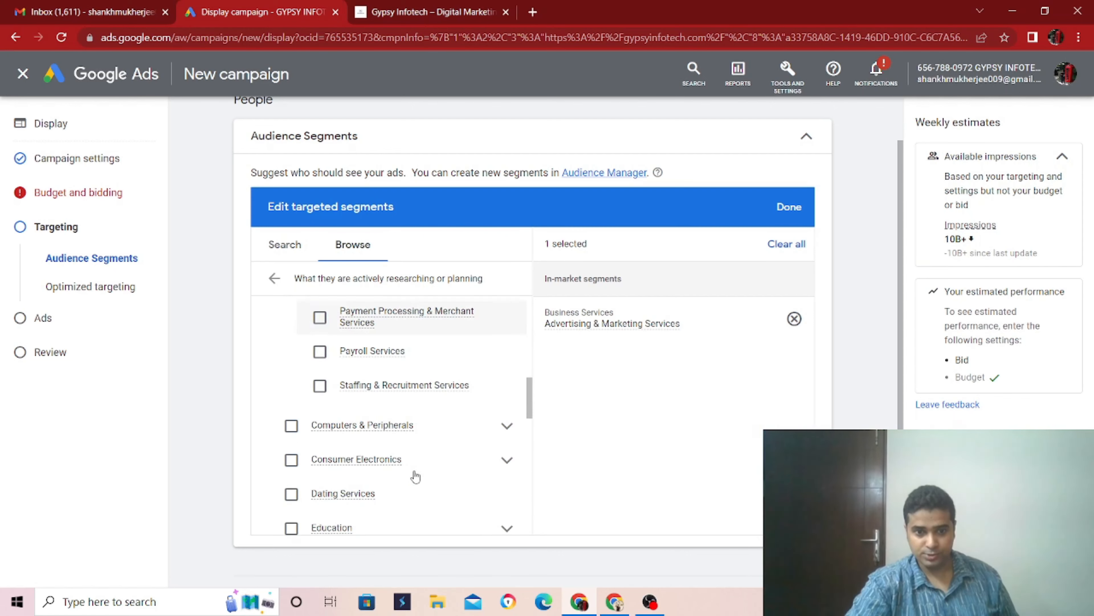
- Look through the remaining in-market segments and the Life events group, and return to the list of segment categories
{"action": "scroll", "coordinate": [382, 466], "scroll_direction": "down", "scroll_amount": 20}
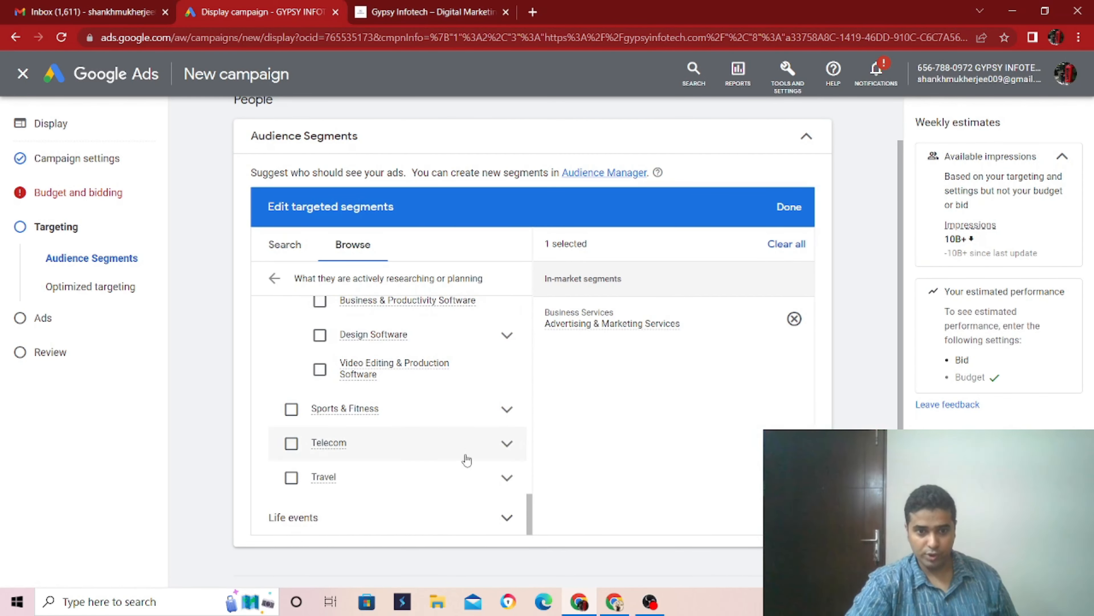
{"action": "left_click", "coordinate": [466, 521]}
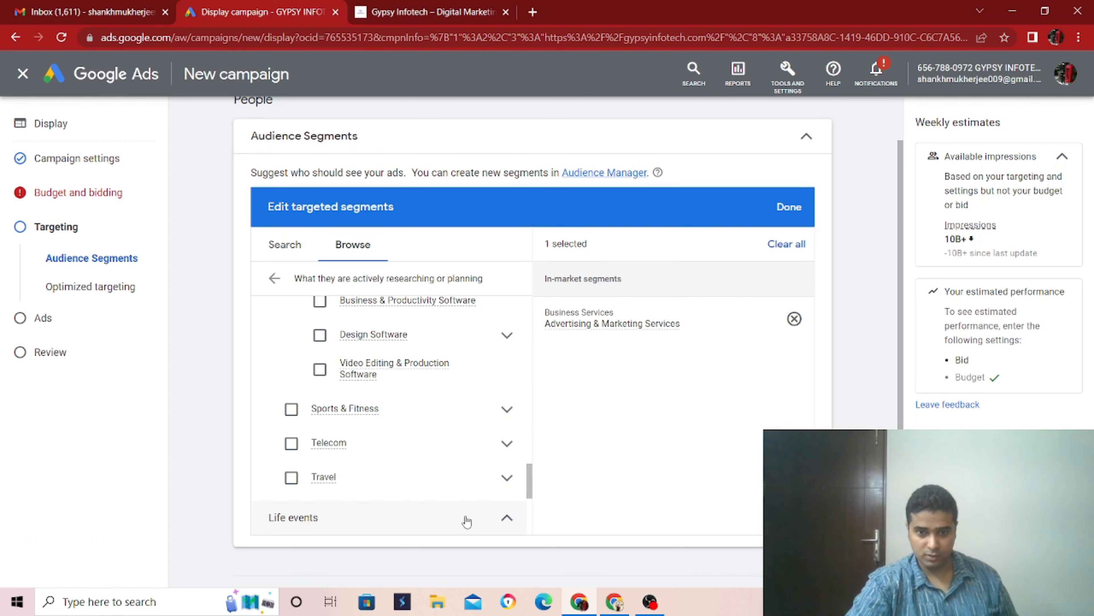
{"action": "left_click", "coordinate": [501, 522]}
{"action": "scroll", "coordinate": [515, 509], "scroll_direction": "down", "scroll_amount": 5}
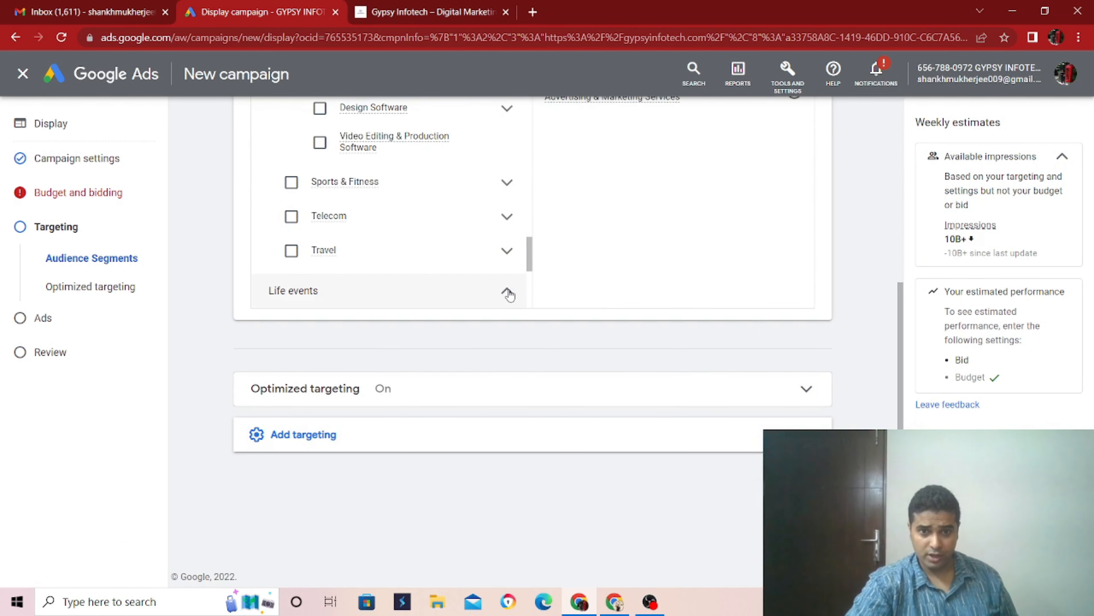
{"action": "scroll", "coordinate": [506, 289], "scroll_direction": "up", "scroll_amount": 3}
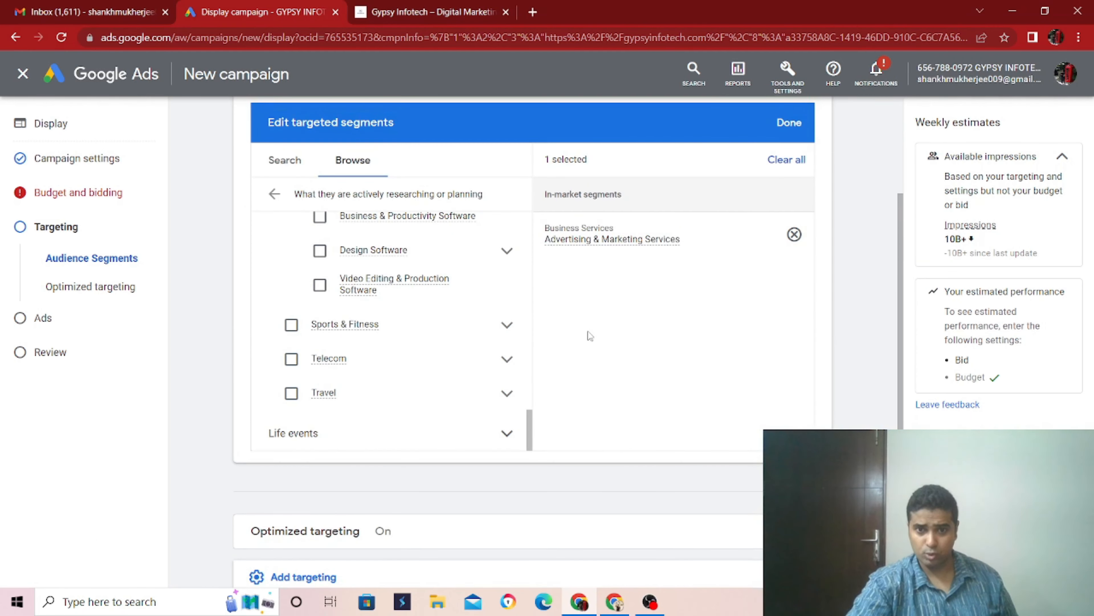
{"action": "scroll", "coordinate": [613, 339], "scroll_direction": "down", "scroll_amount": 3}
{"action": "scroll", "coordinate": [594, 347], "scroll_direction": "up", "scroll_amount": 6}
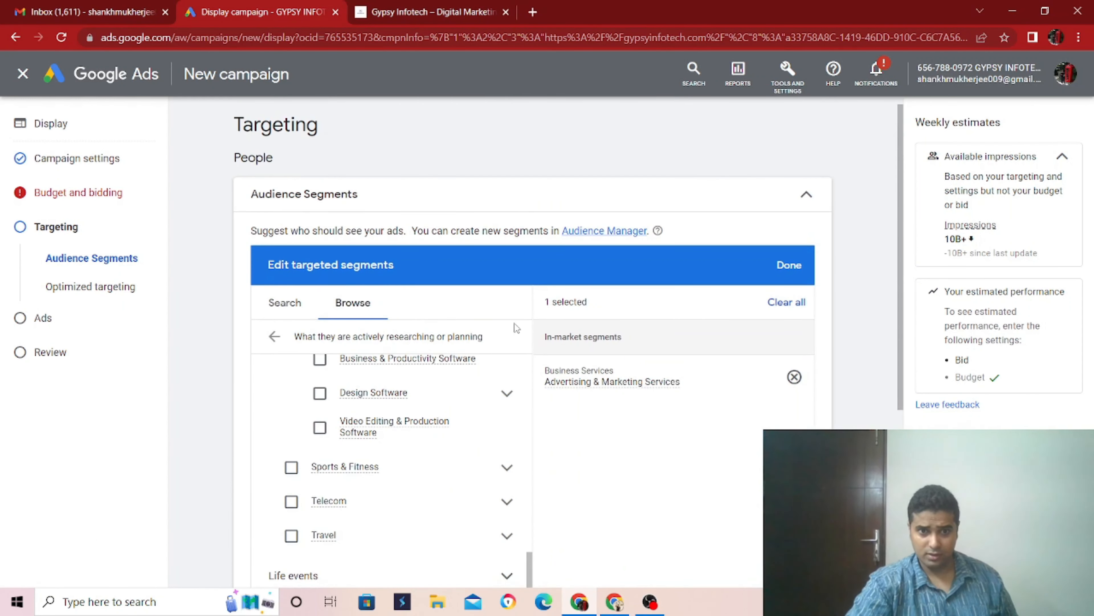
{"action": "left_click", "coordinate": [274, 336]}
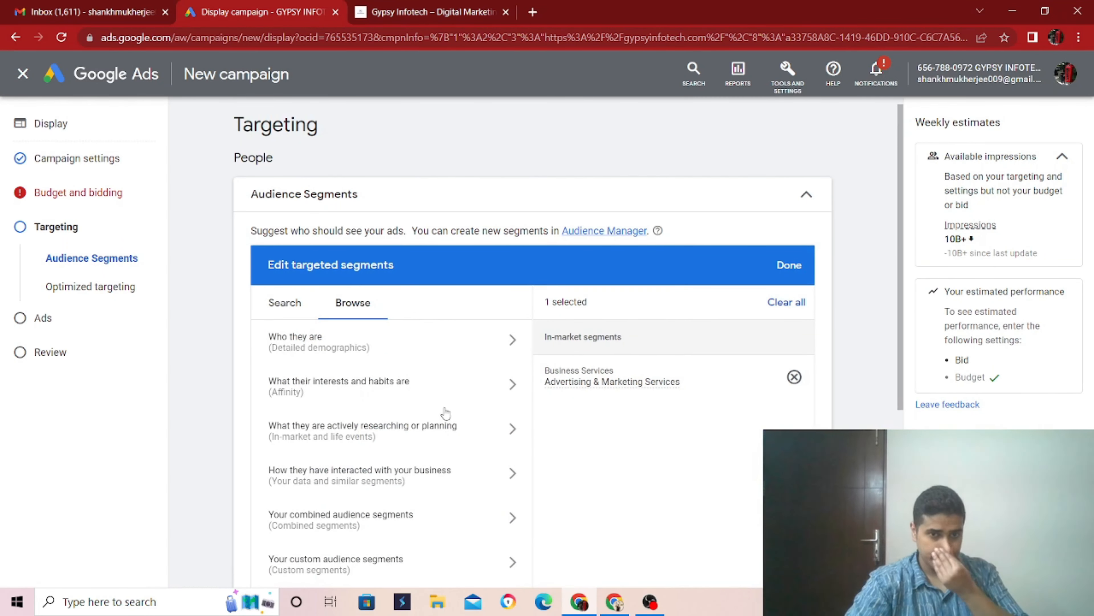
- Add the detailed demographics segments Parents of Infants, Toddlers, Preschoolers and Grade-Schoolers to the targeted segments and save the selection
{"action": "left_click", "coordinate": [439, 352]}
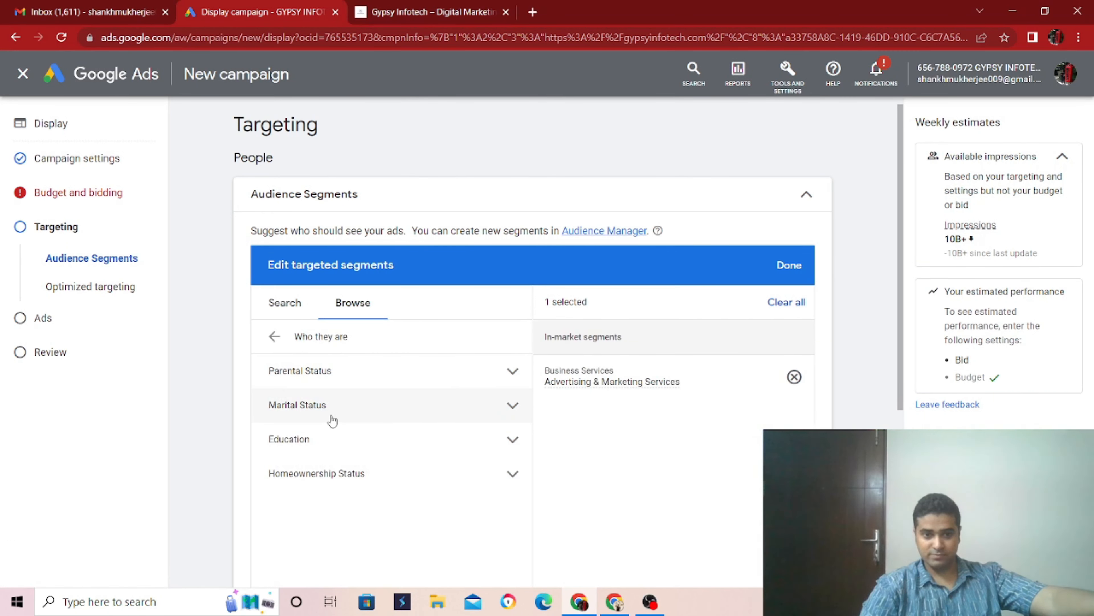
{"action": "left_click", "coordinate": [336, 386]}
{"action": "left_click", "coordinate": [507, 413]}
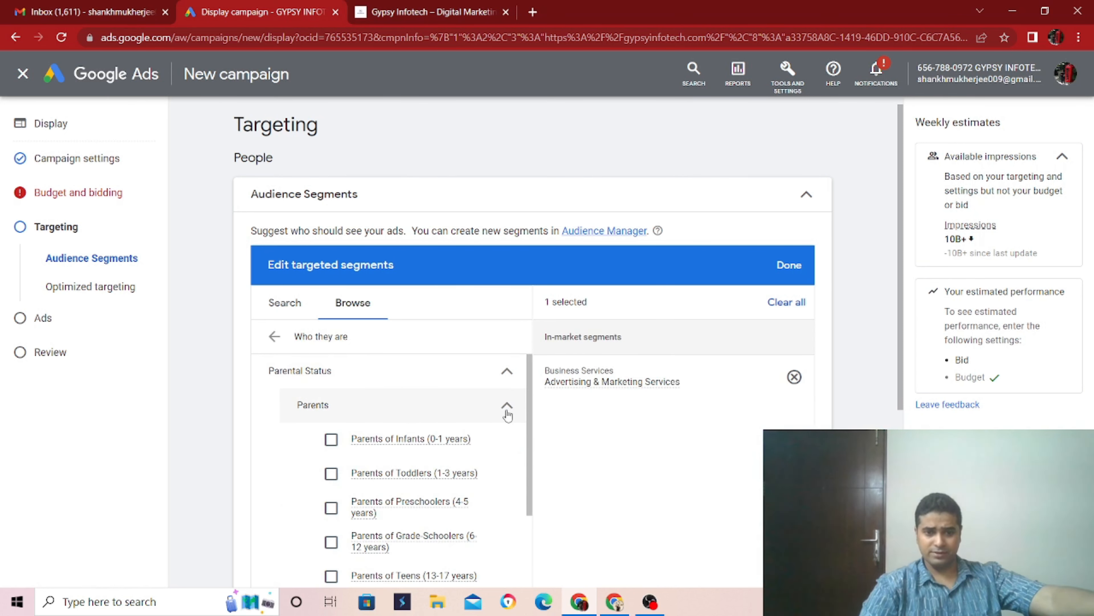
{"action": "scroll", "coordinate": [452, 431], "scroll_direction": "down", "scroll_amount": 3}
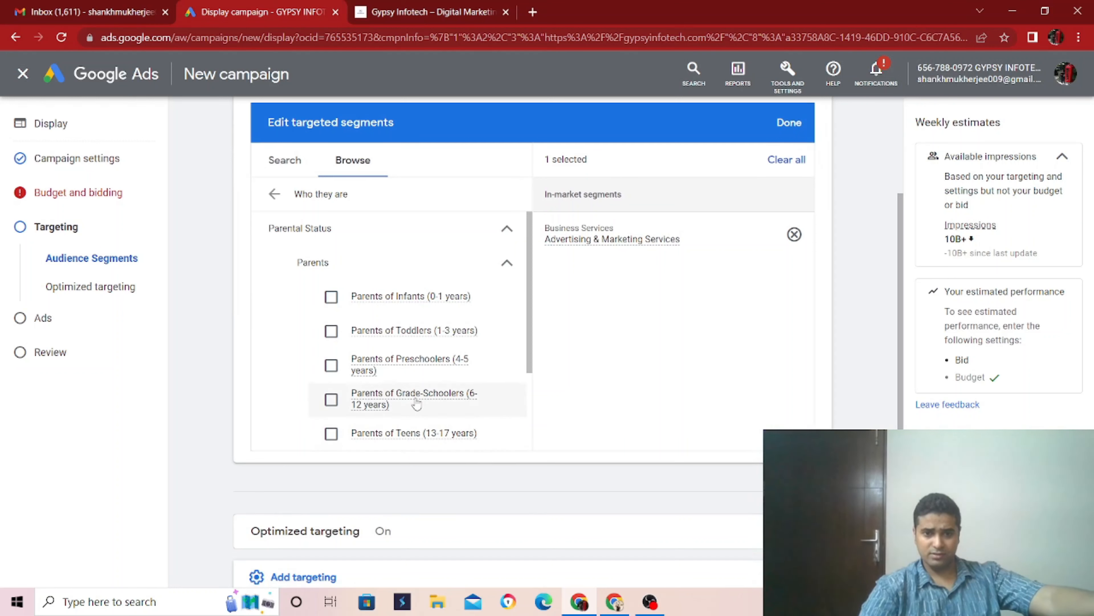
{"action": "left_click", "coordinate": [332, 332]}
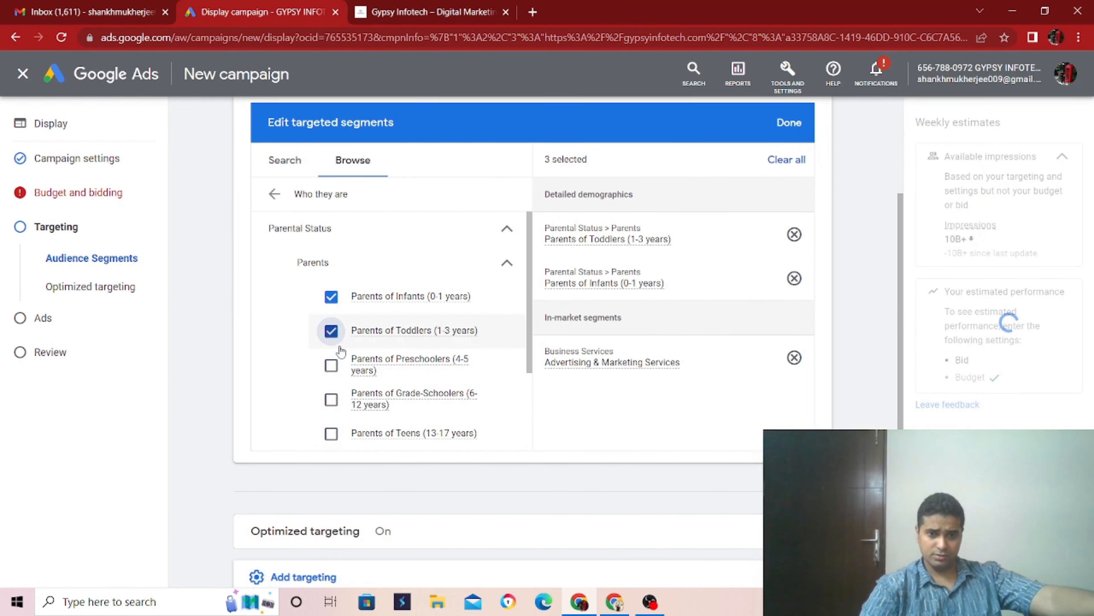
{"action": "left_click", "coordinate": [332, 370]}
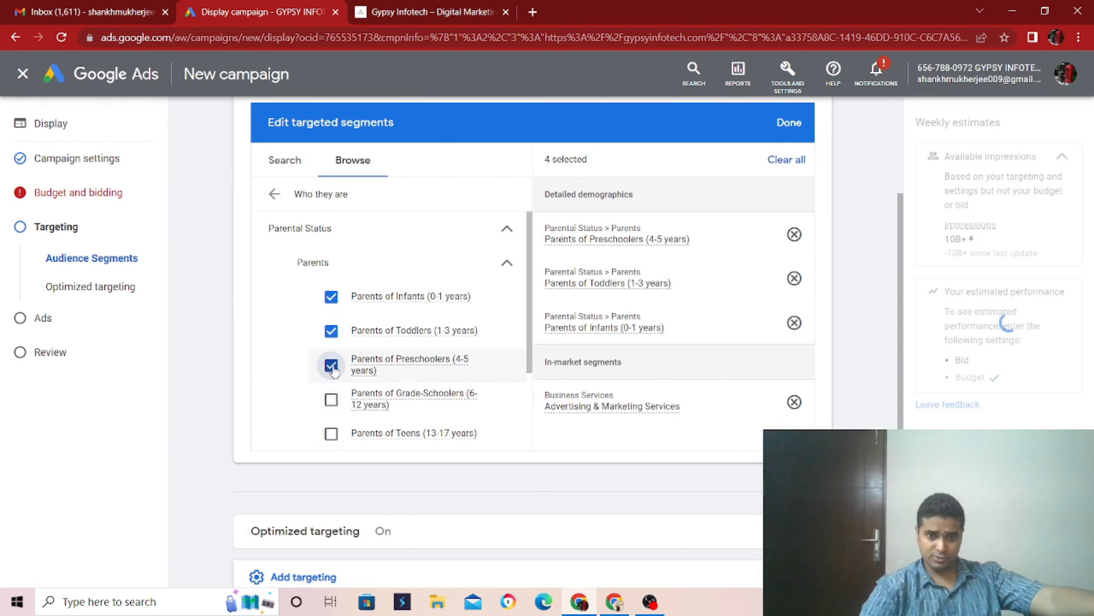
{"action": "left_click", "coordinate": [332, 401]}
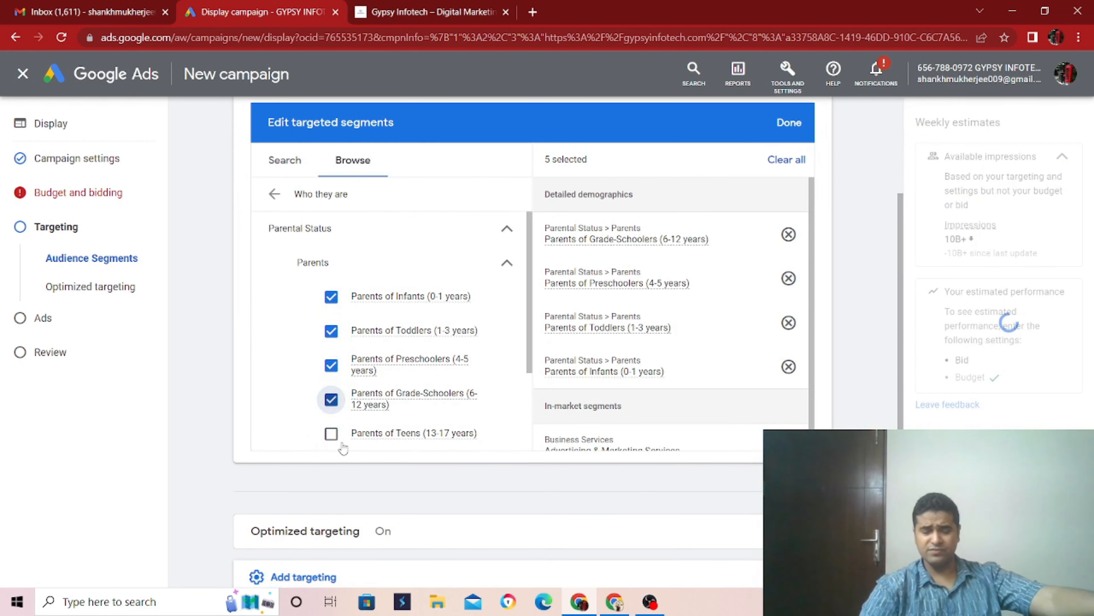
{"action": "left_click", "coordinate": [789, 124]}
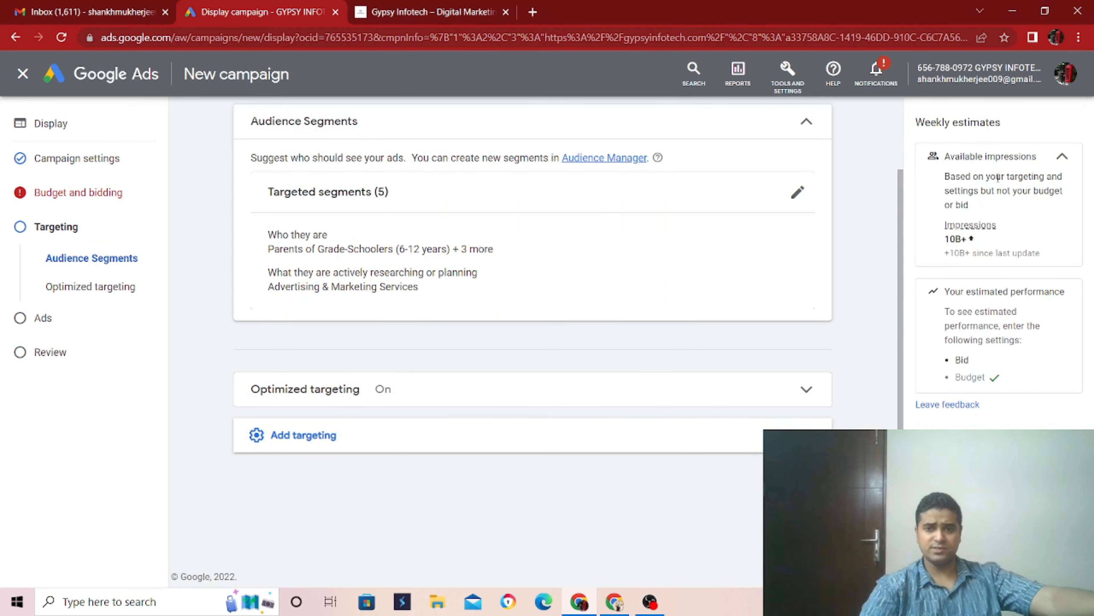
- Reopen the targeted segments and remove the Parents of Grade-Schoolers, Preschoolers, Toddlers and Infants segments
{"action": "left_click", "coordinate": [797, 191]}
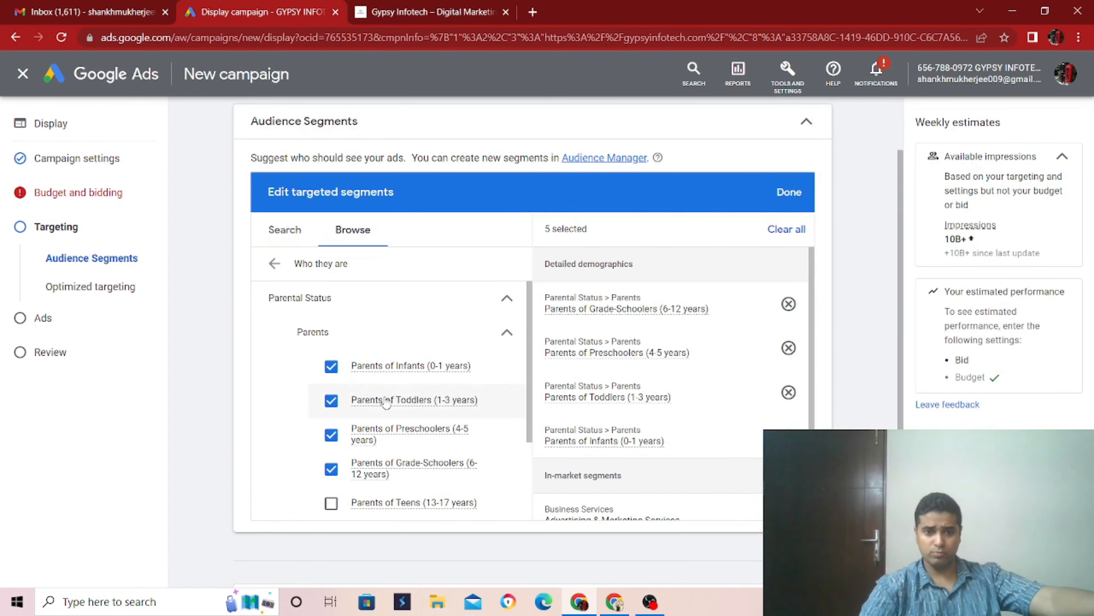
{"action": "left_click", "coordinate": [332, 470]}
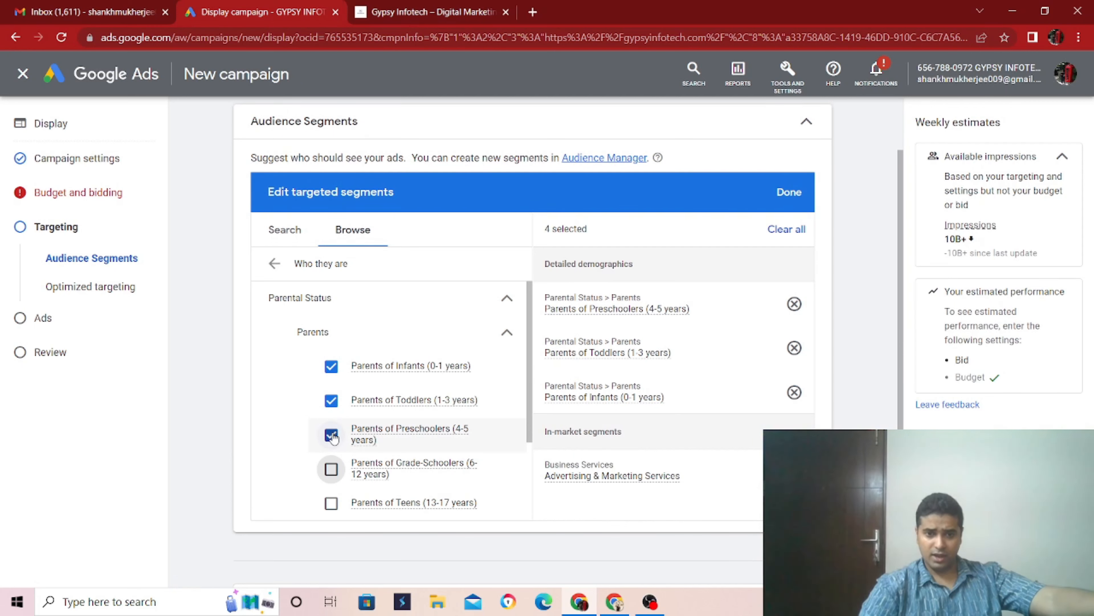
{"action": "left_click", "coordinate": [332, 431]}
{"action": "left_click", "coordinate": [332, 400]}
{"action": "left_click", "coordinate": [331, 366]}
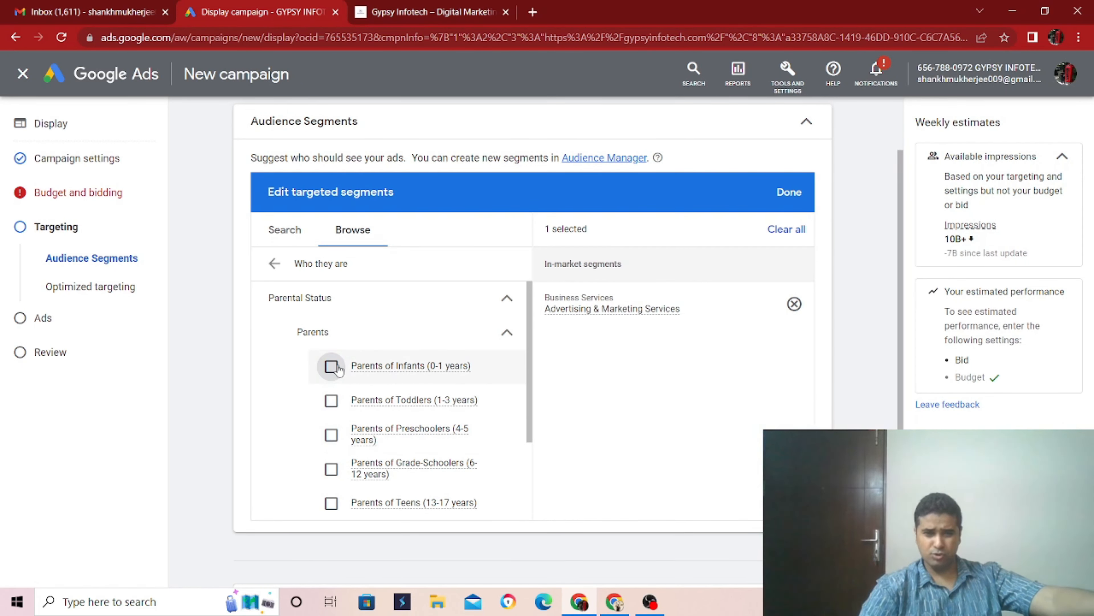
- Examine the other detailed demographics, including the Education options, and return to the list of segment categories
{"action": "scroll", "coordinate": [439, 431], "scroll_direction": "down", "scroll_amount": 3}
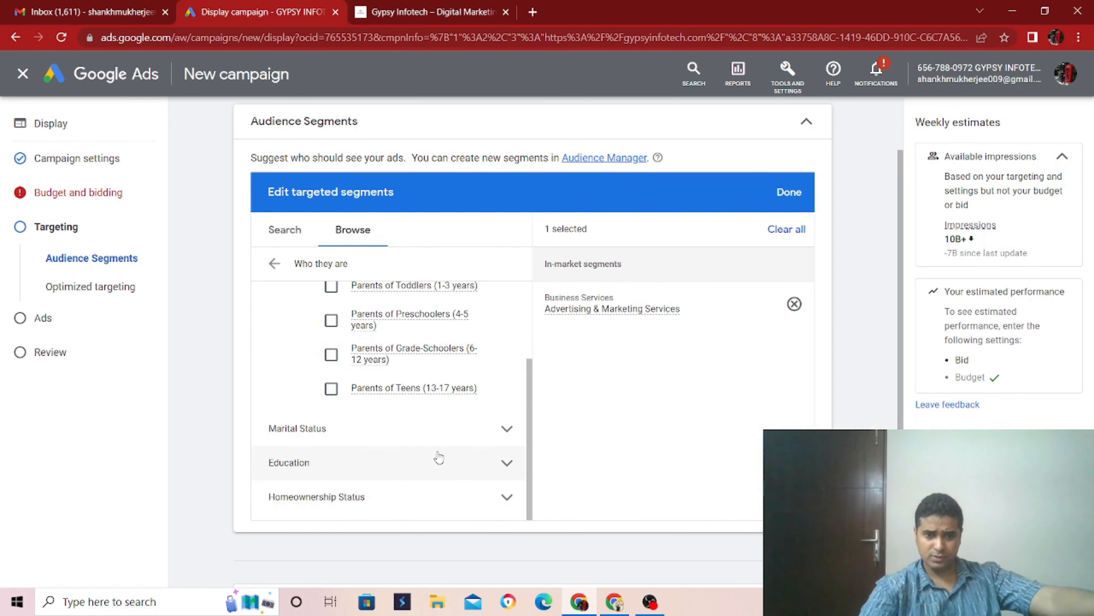
{"action": "left_click", "coordinate": [471, 460]}
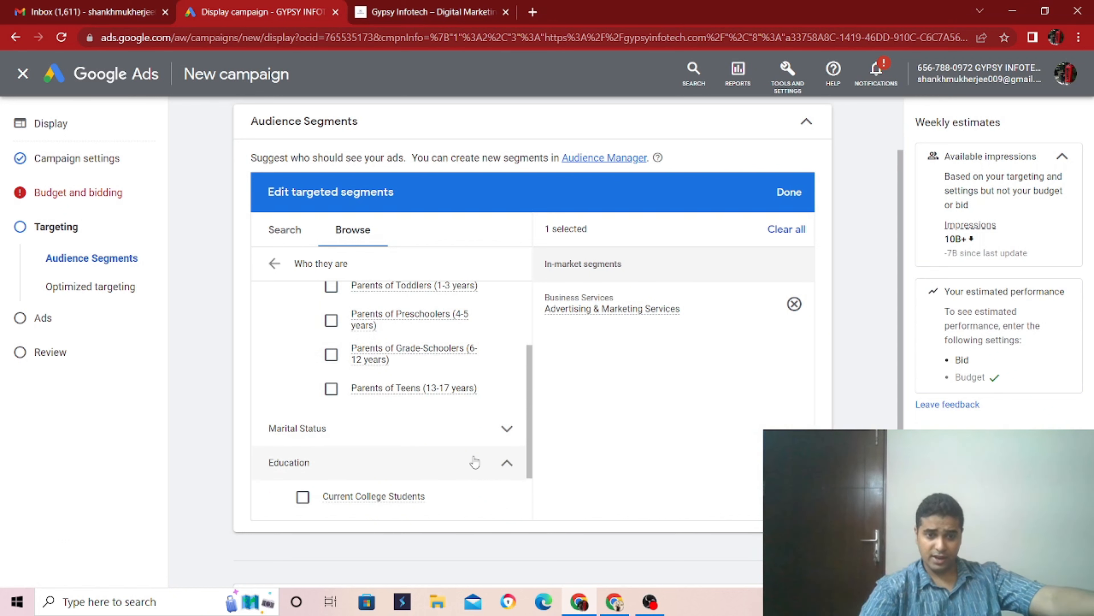
{"action": "scroll", "coordinate": [491, 480], "scroll_direction": "down", "scroll_amount": 2}
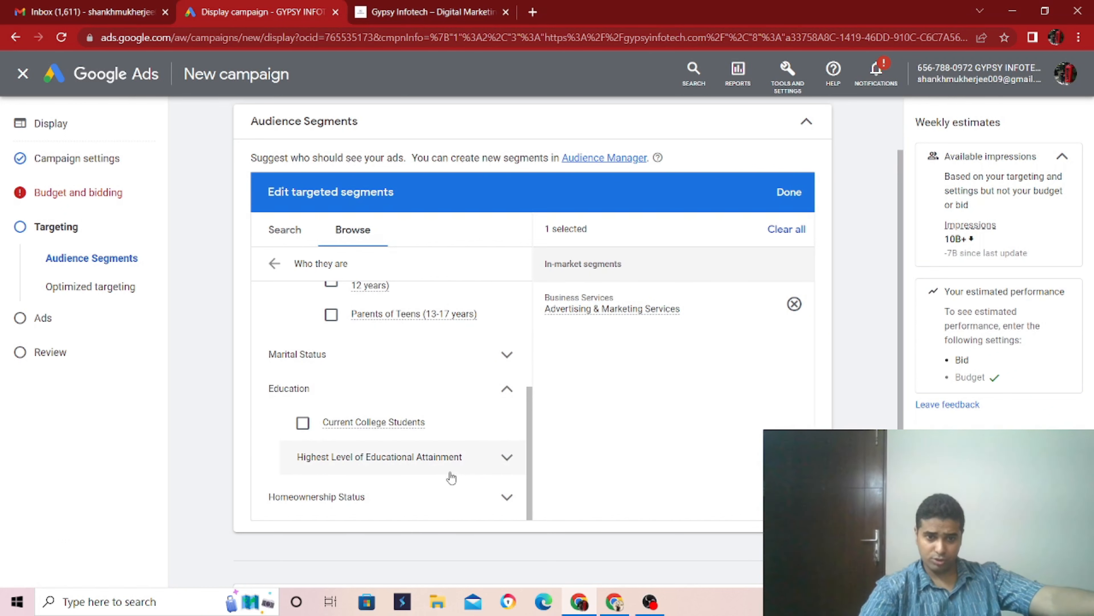
{"action": "scroll", "coordinate": [460, 458], "scroll_direction": "down", "scroll_amount": 3}
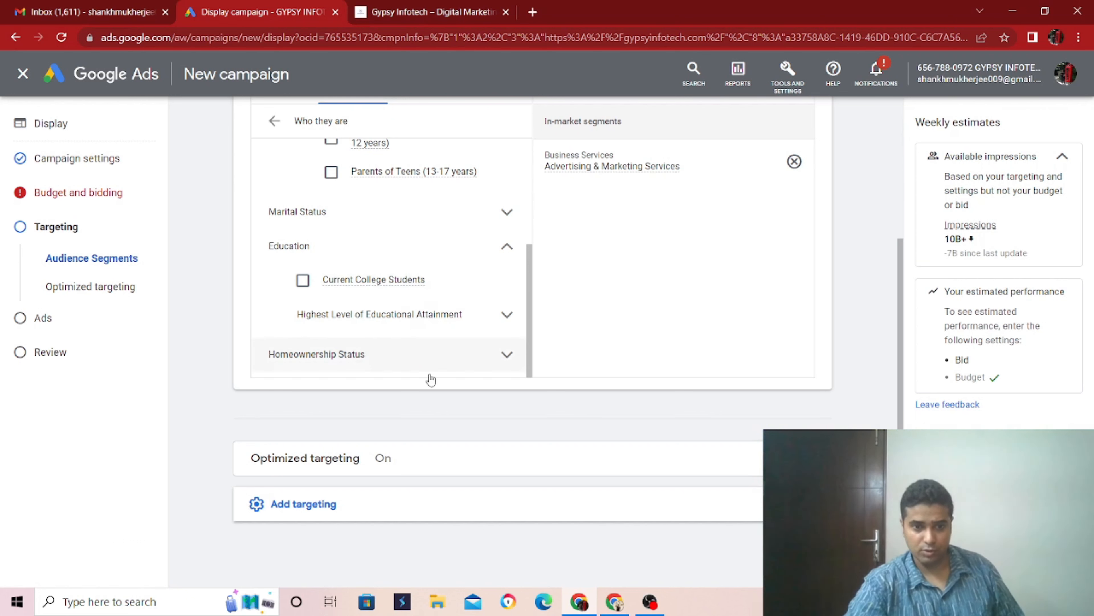
{"action": "scroll", "coordinate": [488, 342], "scroll_direction": "up", "scroll_amount": 5}
{"action": "scroll", "coordinate": [492, 343], "scroll_direction": "up", "scroll_amount": 5}
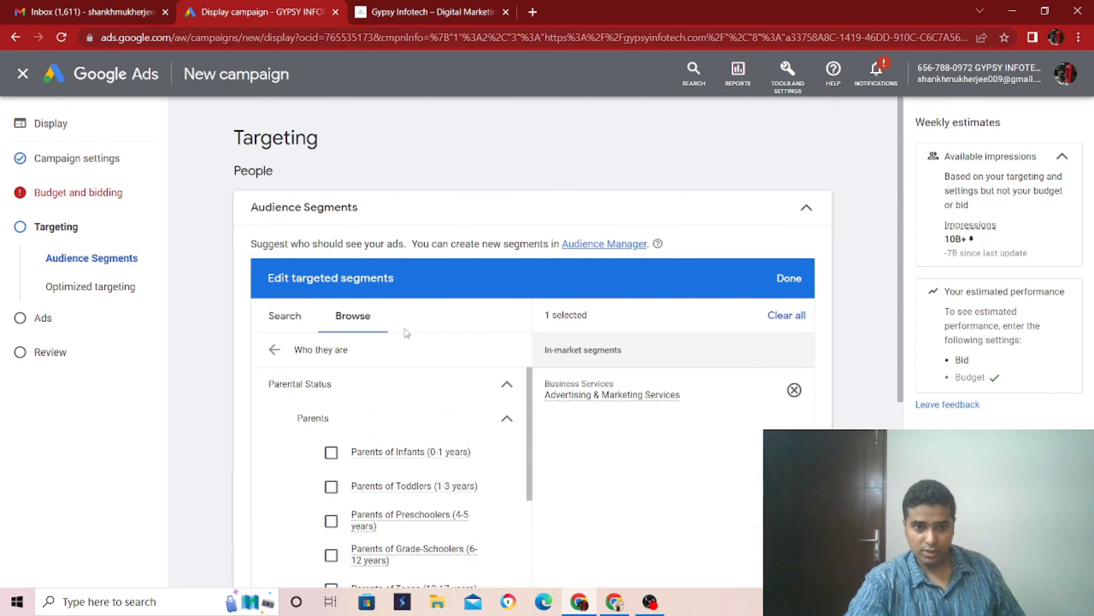
{"action": "left_click", "coordinate": [276, 351]}
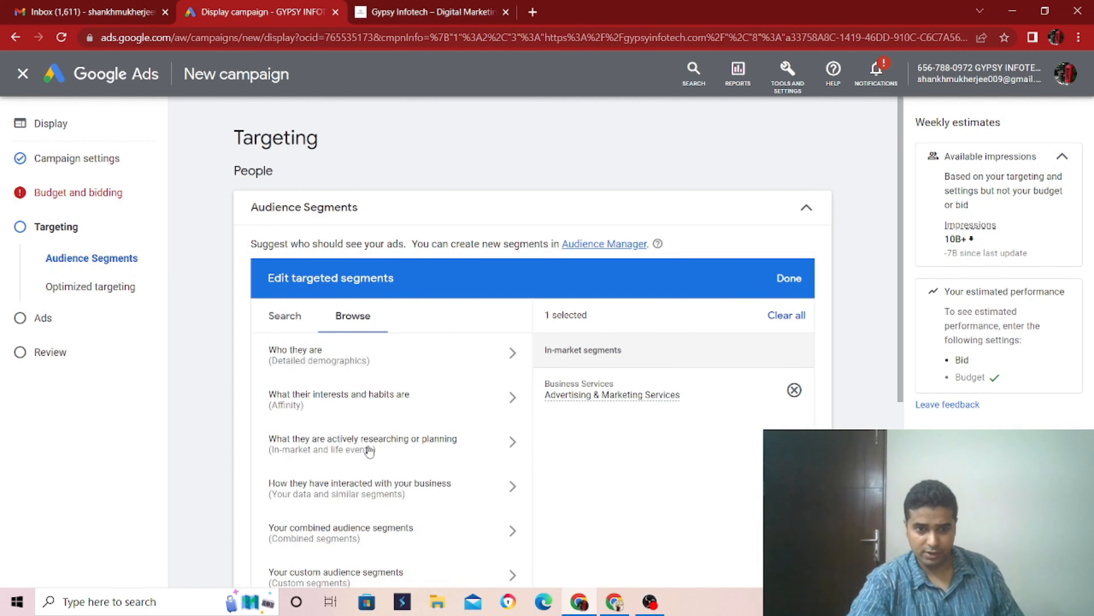
- Expand the Optimized targeting settings below the audience segments and review them
{"action": "scroll", "coordinate": [370, 451], "scroll_direction": "down", "scroll_amount": 2}
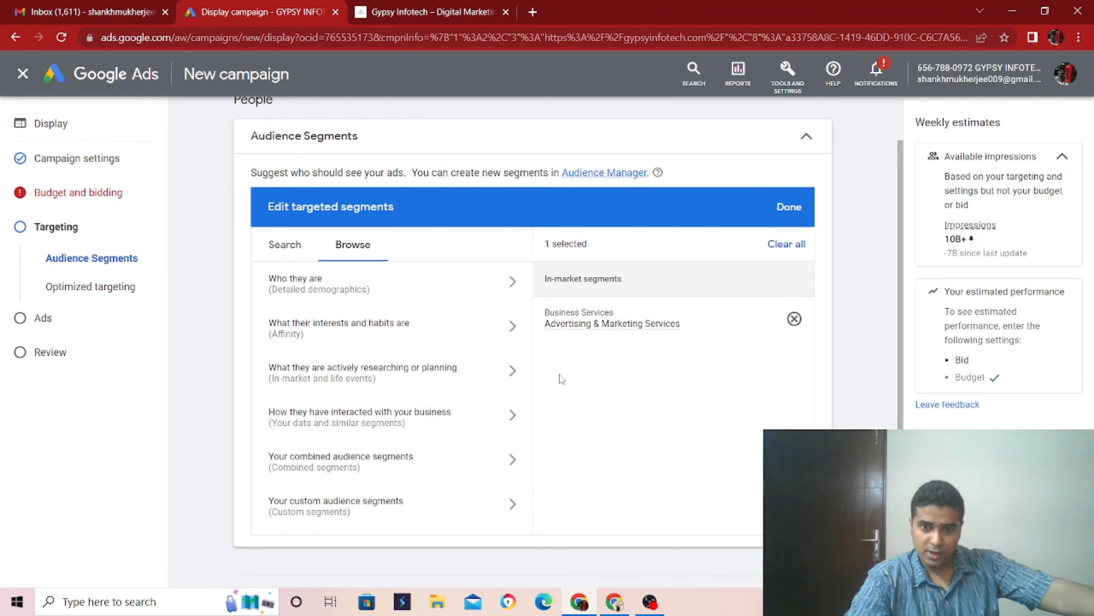
{"action": "scroll", "coordinate": [561, 379], "scroll_direction": "down", "scroll_amount": 5}
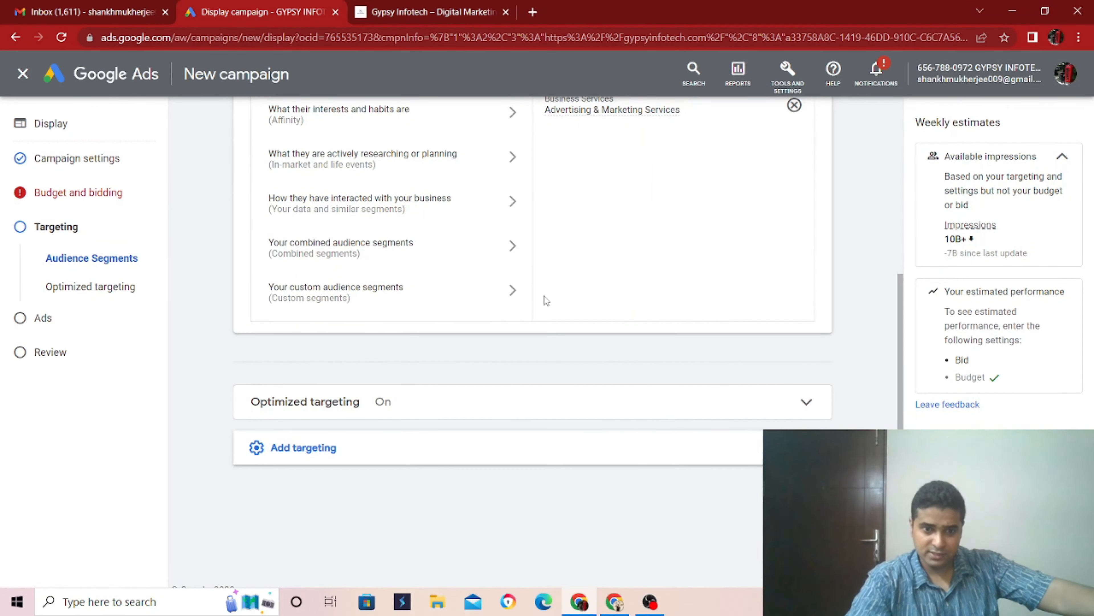
{"action": "left_click", "coordinate": [497, 408]}
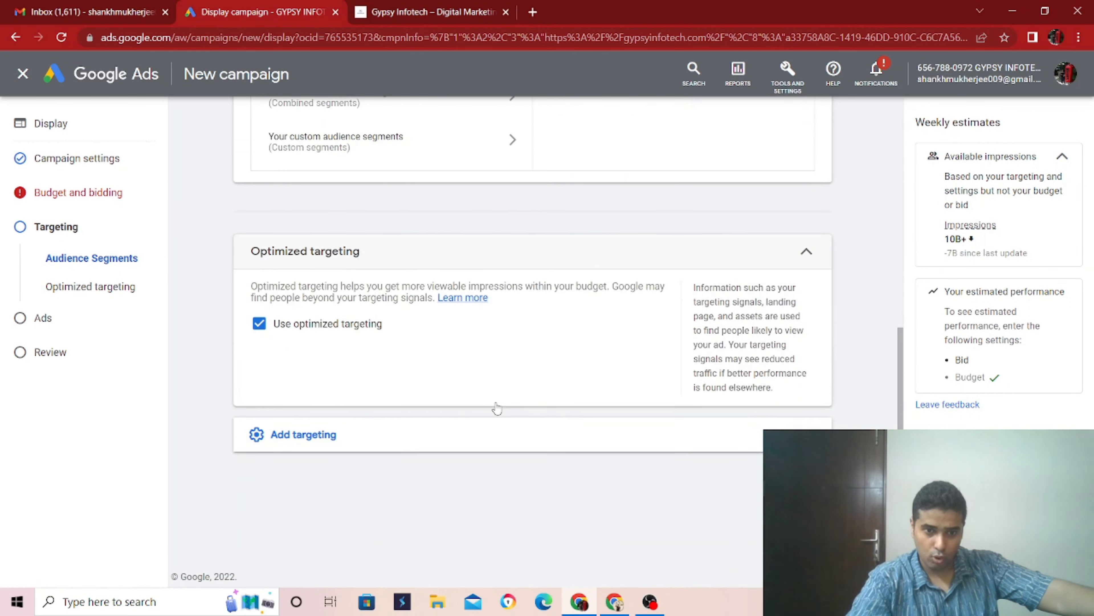
- Add keyword targeting for "digital marketing" with the Content keyword setting and continue to ad creation
{"action": "left_click", "coordinate": [468, 444]}
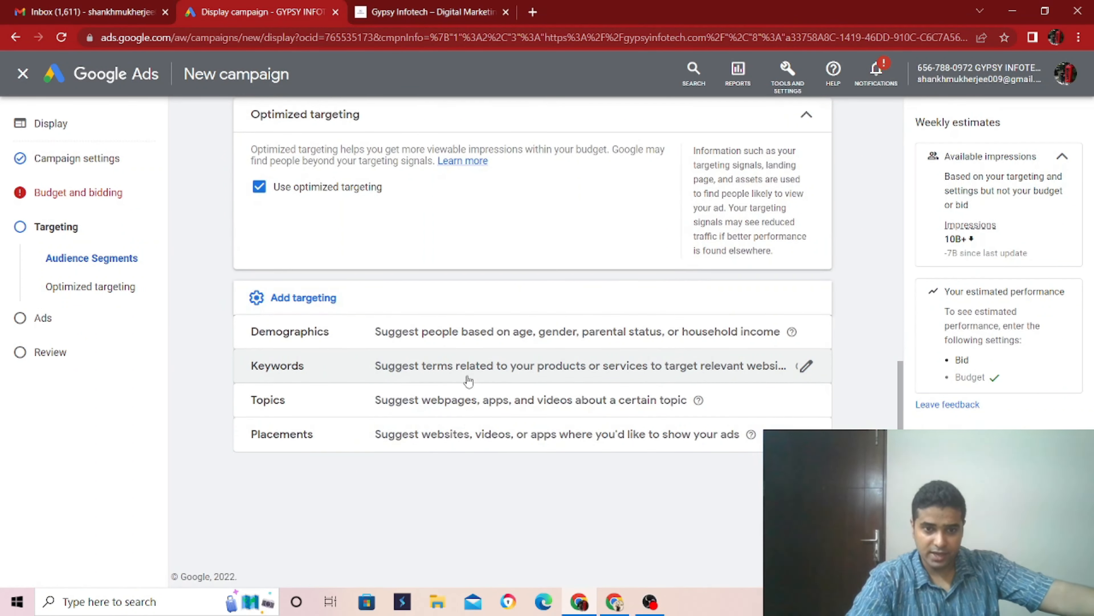
{"action": "left_click", "coordinate": [803, 367]}
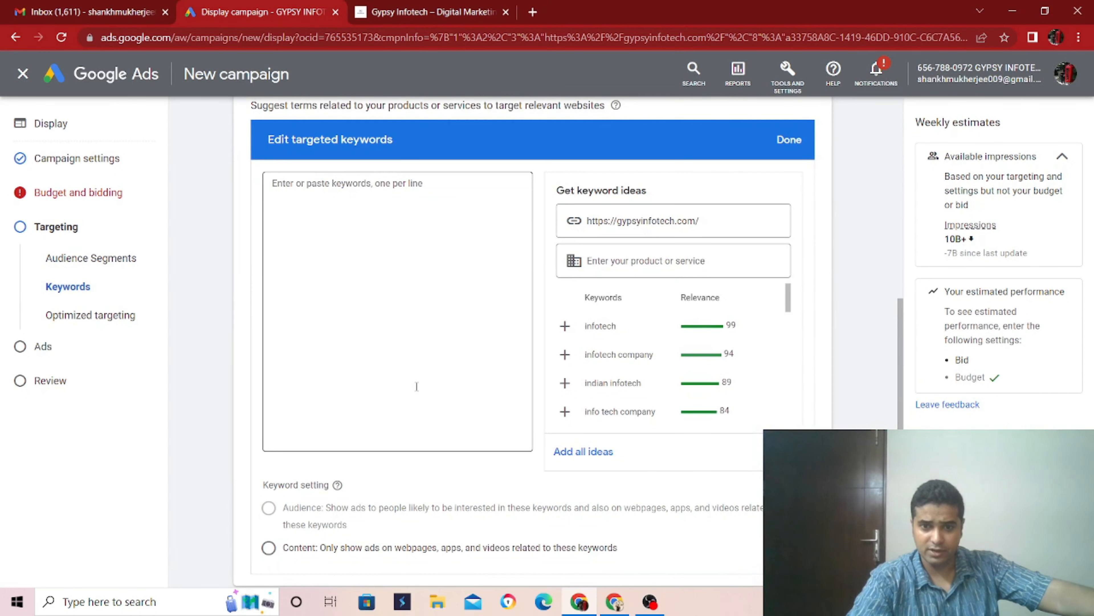
{"action": "left_click", "coordinate": [378, 250]}
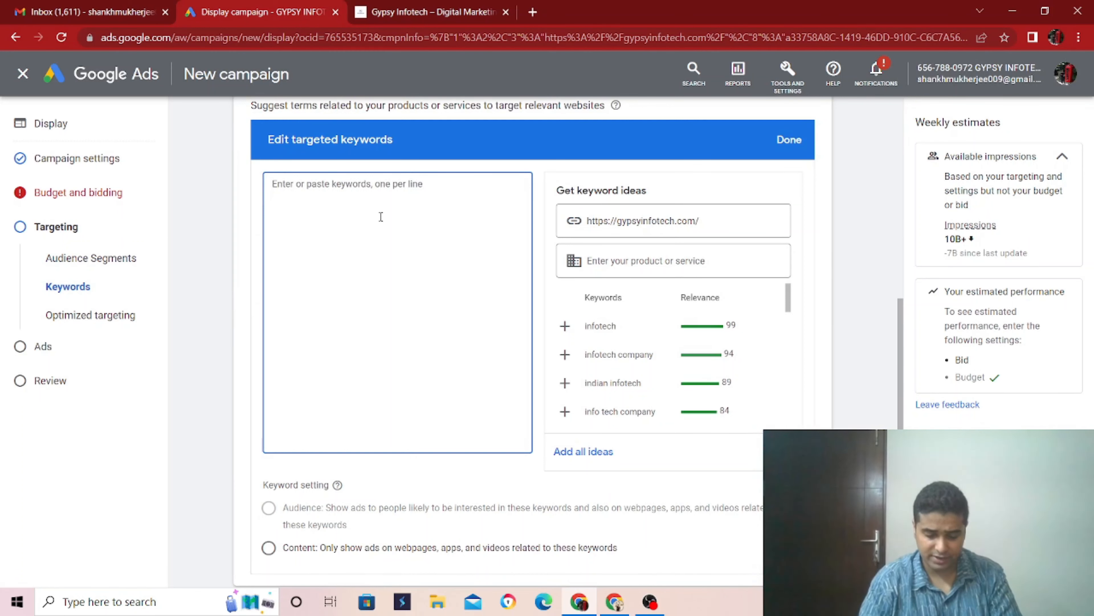
{"action": "type", "text": "digital"}
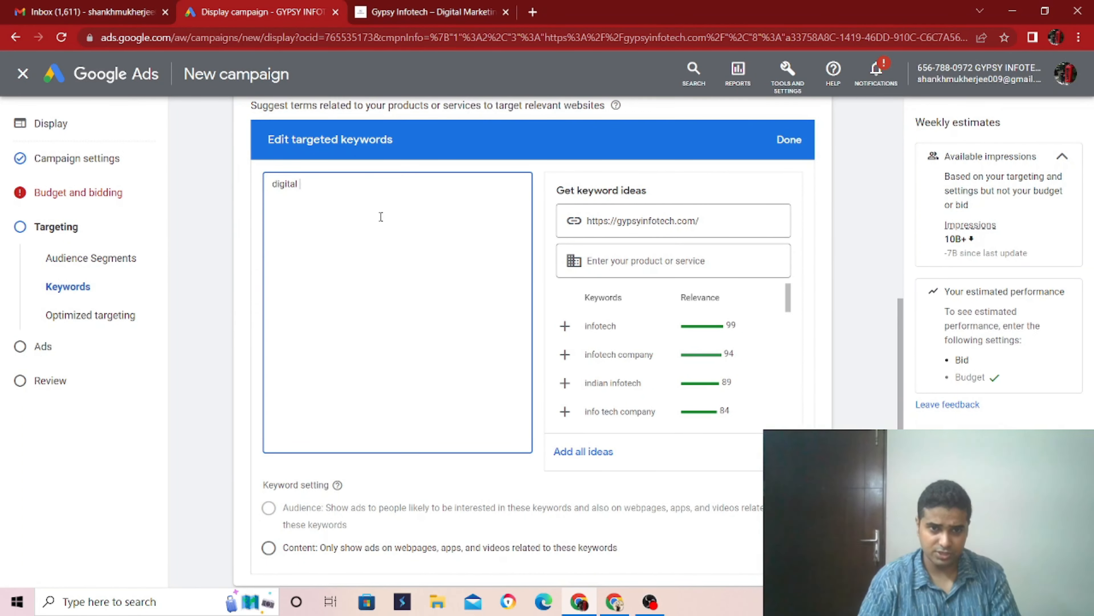
{"action": "type", "text": " marketing"}
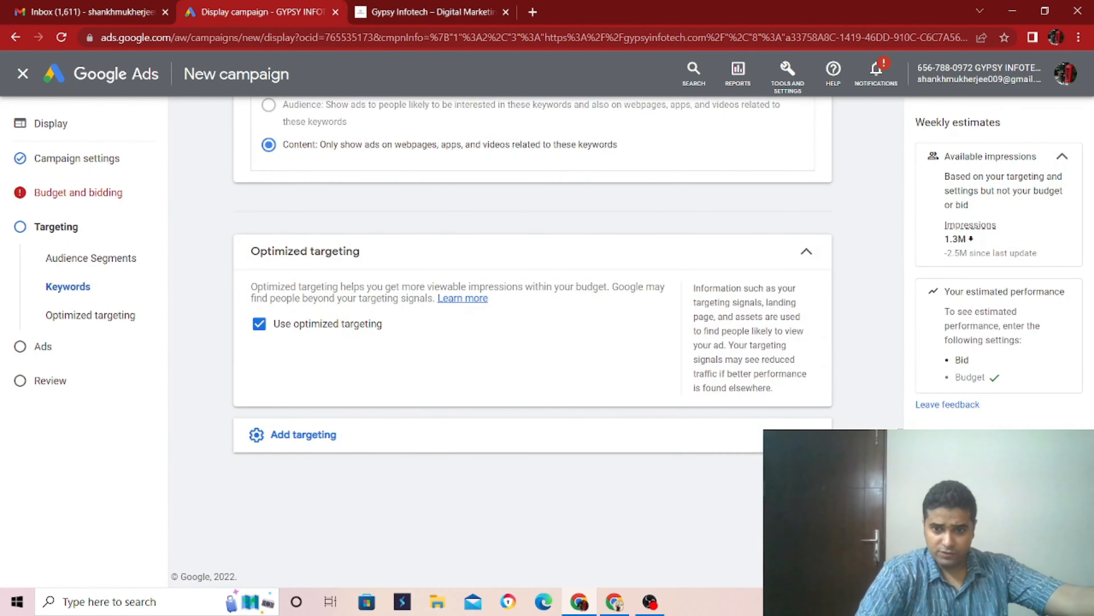
{"action": "left_click", "coordinate": [811, 477]}
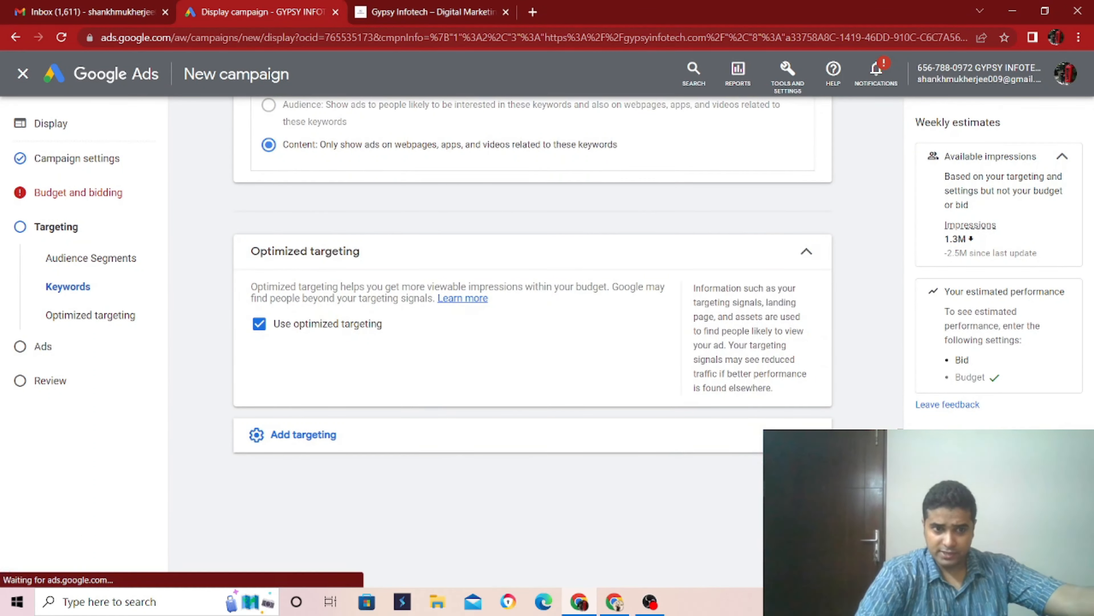
- Enter "GYPSY INFOTECH" as the business name of the responsive display ad
{"action": "scroll", "coordinate": [483, 468], "scroll_direction": "down", "scroll_amount": 5}
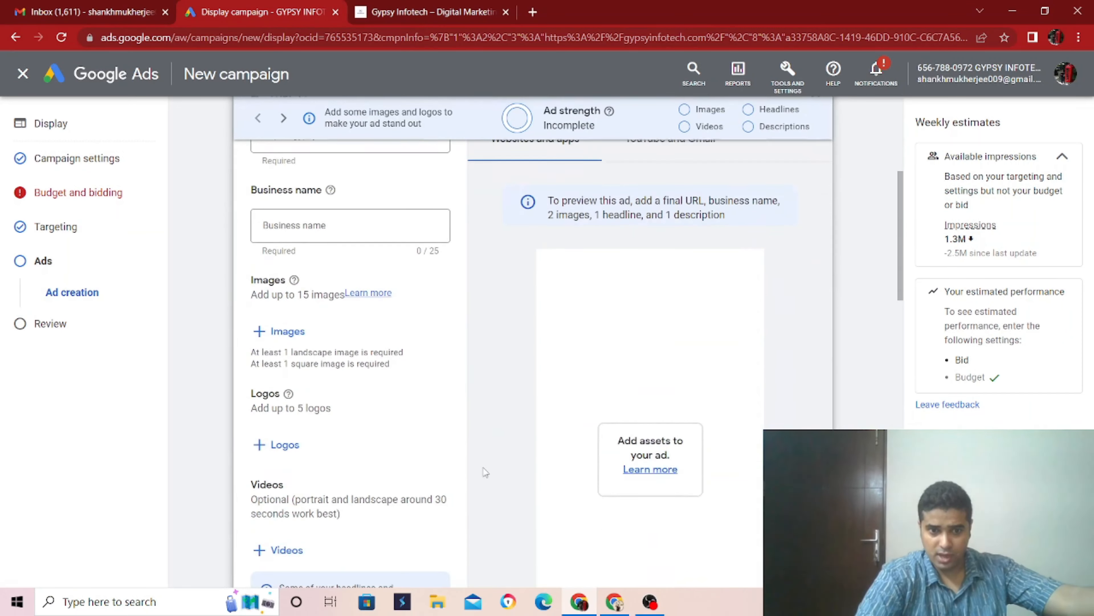
{"action": "scroll", "coordinate": [334, 280], "scroll_direction": "down", "scroll_amount": 3}
{"action": "scroll", "coordinate": [330, 321], "scroll_direction": "up", "scroll_amount": 3}
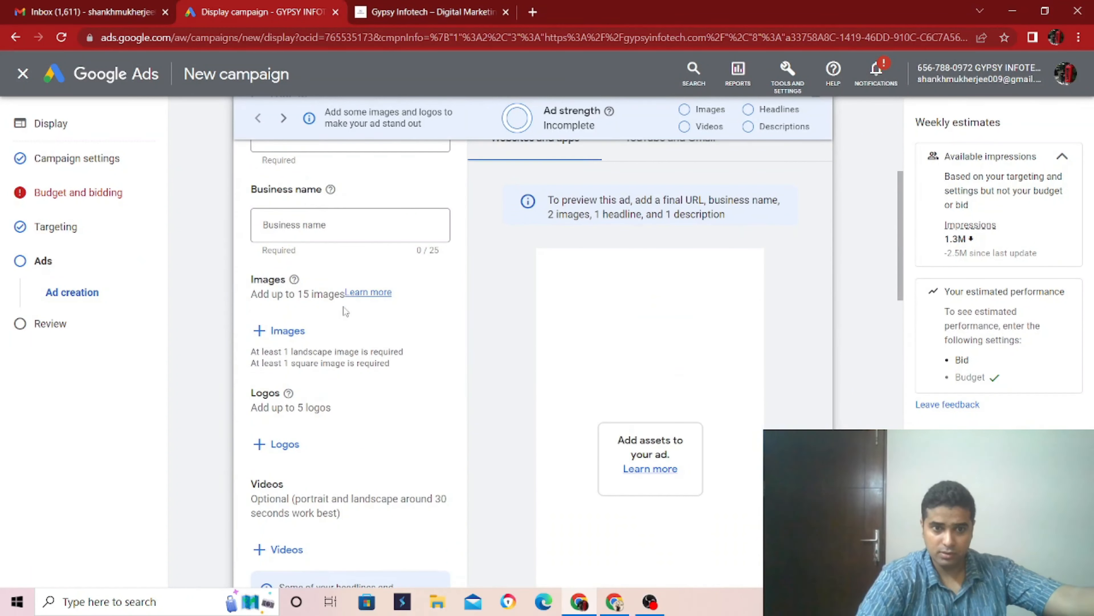
{"action": "left_click", "coordinate": [366, 221]}
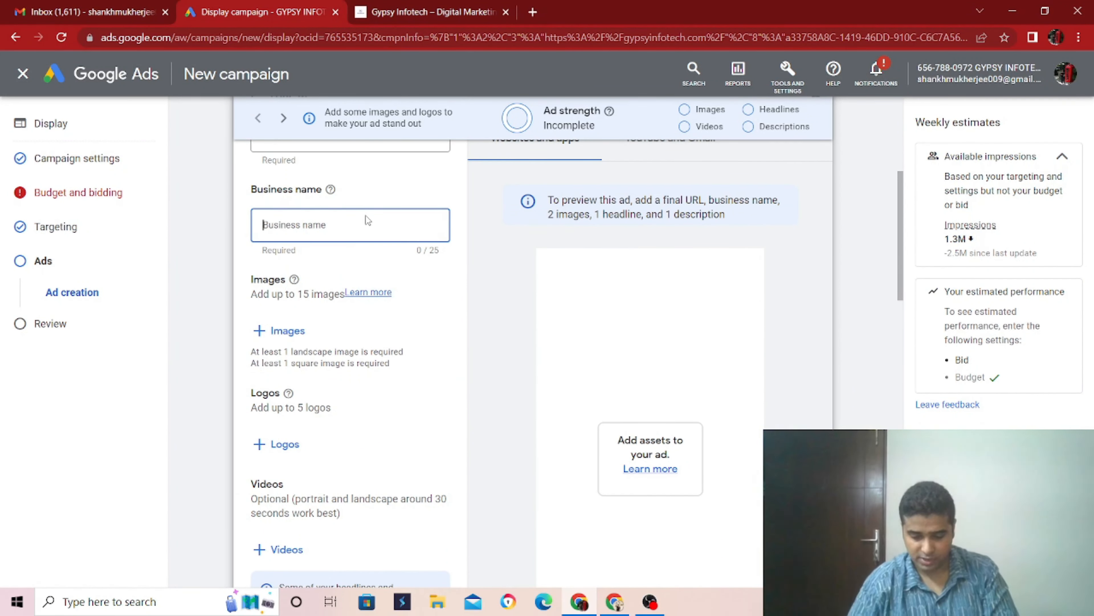
{"action": "type", "text": "G"}
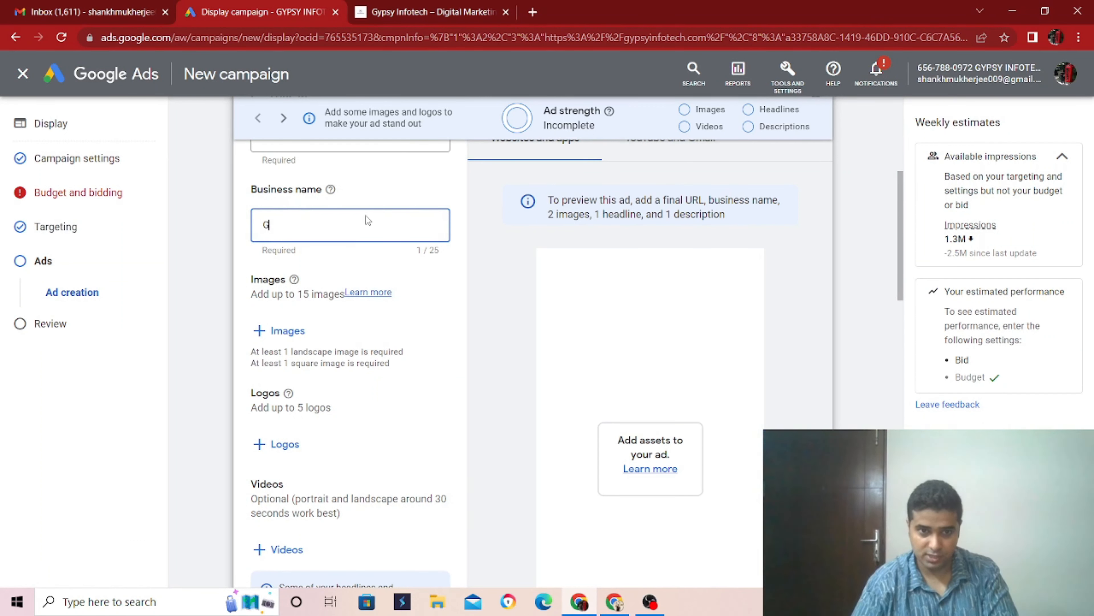
{"action": "type", "text": "YPSY"}
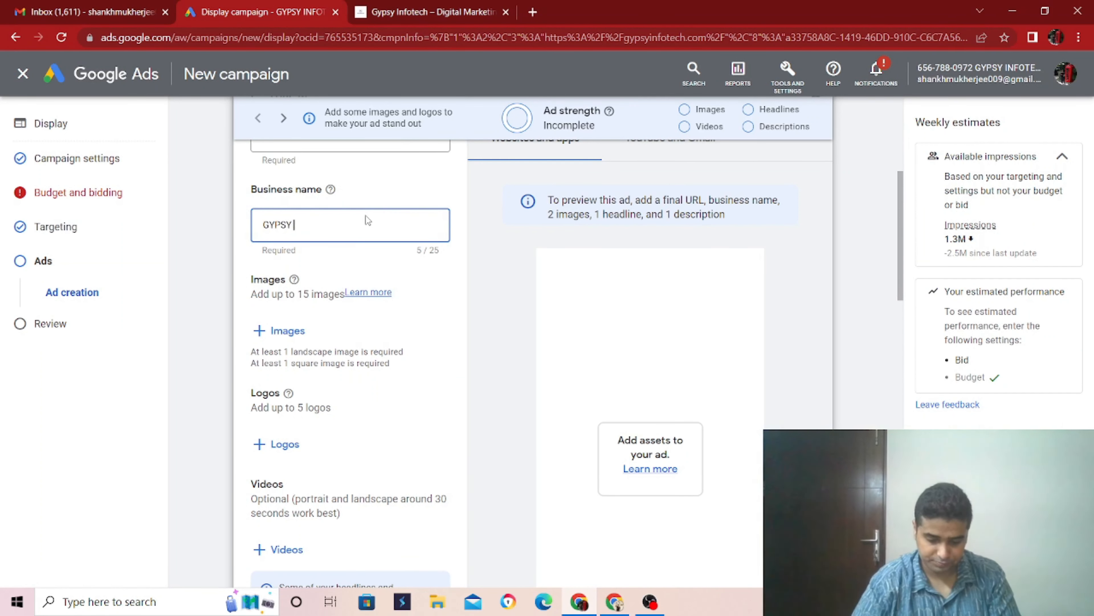
{"action": "type", "text": " INFOTECH"}
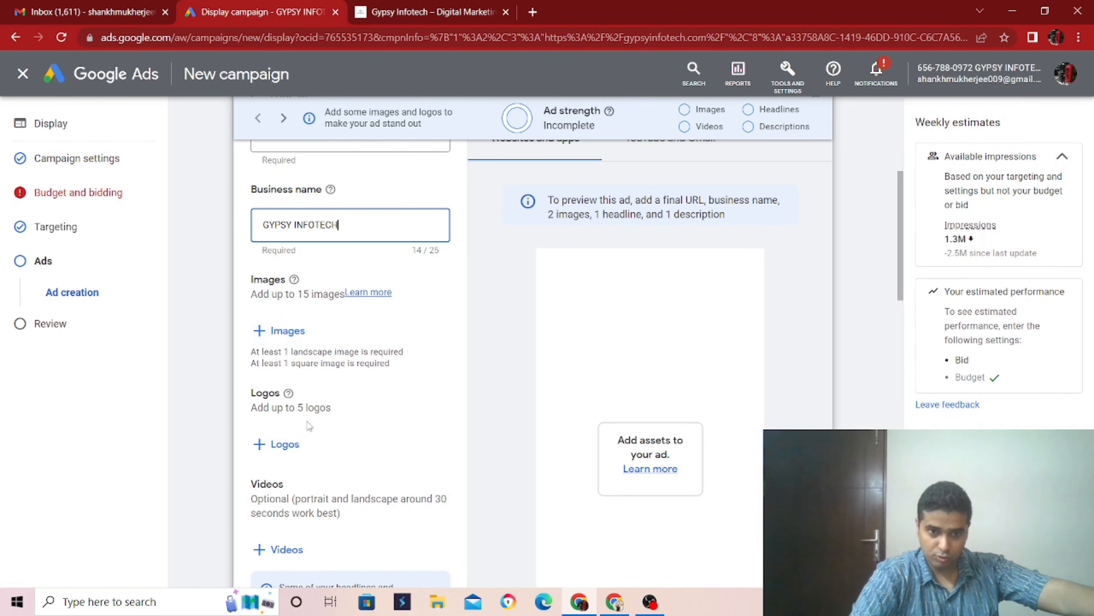
- Add the free stock Digital Marketing notebook image to the ad, keeping only its 1:1 crop, and save the image selection
{"action": "left_click", "coordinate": [272, 335]}
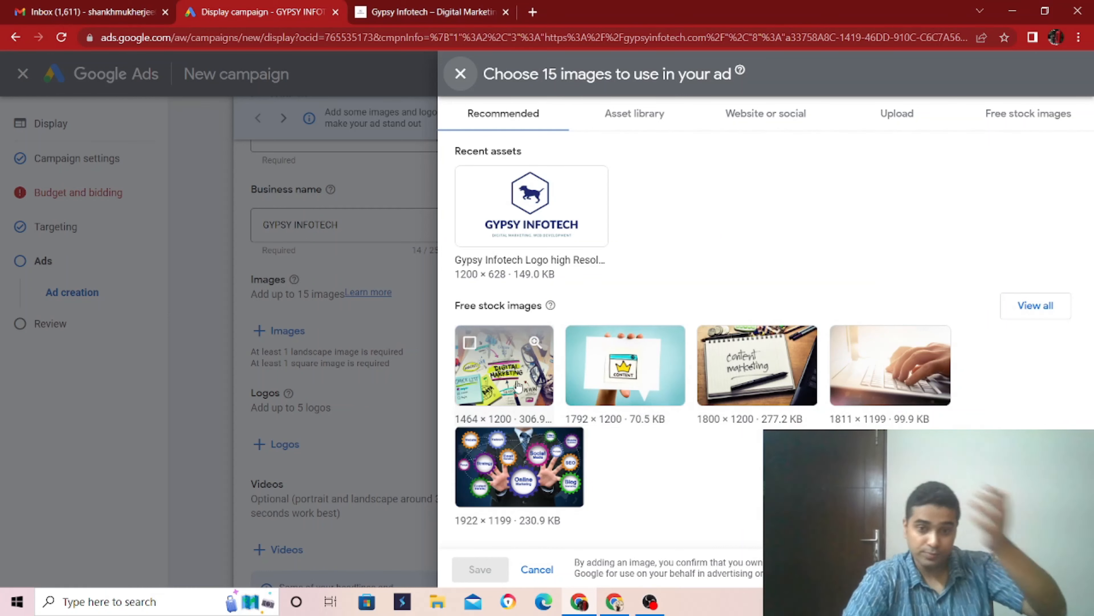
{"action": "left_click", "coordinate": [517, 388]}
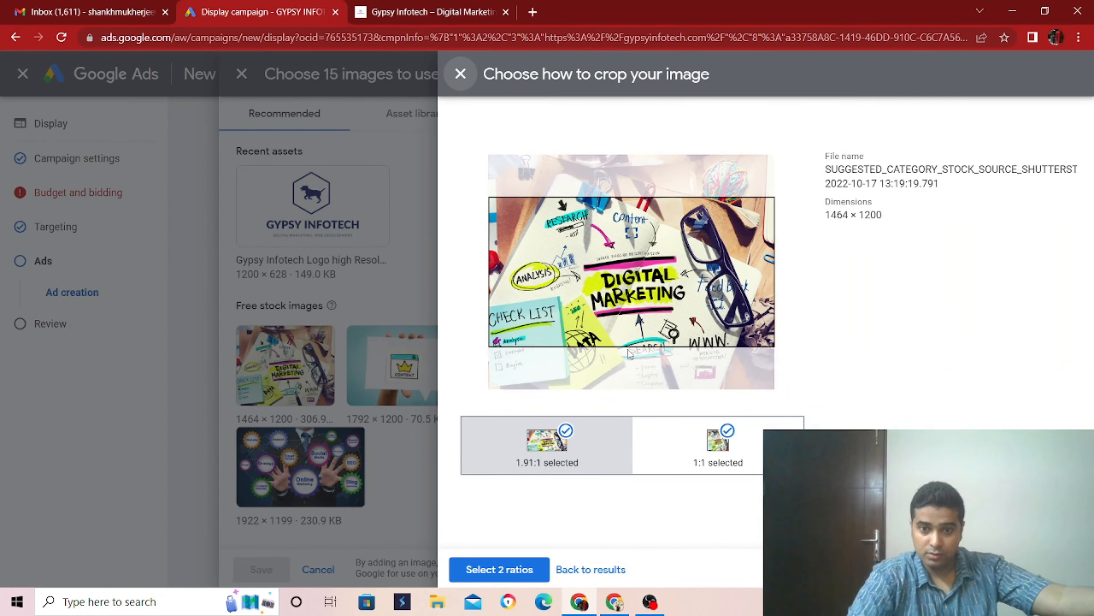
{"action": "mouse_move", "coordinate": [637, 341]}
{"action": "left_mouse_down"}
{"action": "mouse_move", "coordinate": [638, 356]}
{"action": "mouse_move", "coordinate": [639, 331]}
{"action": "mouse_move", "coordinate": [639, 345]}
{"action": "left_mouse_up"}
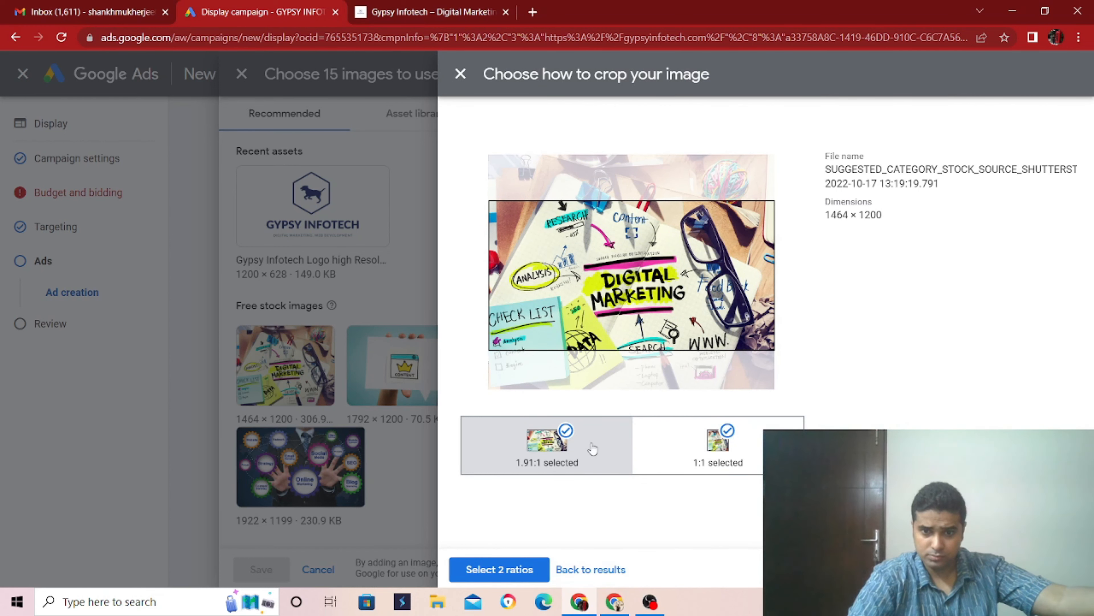
{"action": "left_click", "coordinate": [568, 433]}
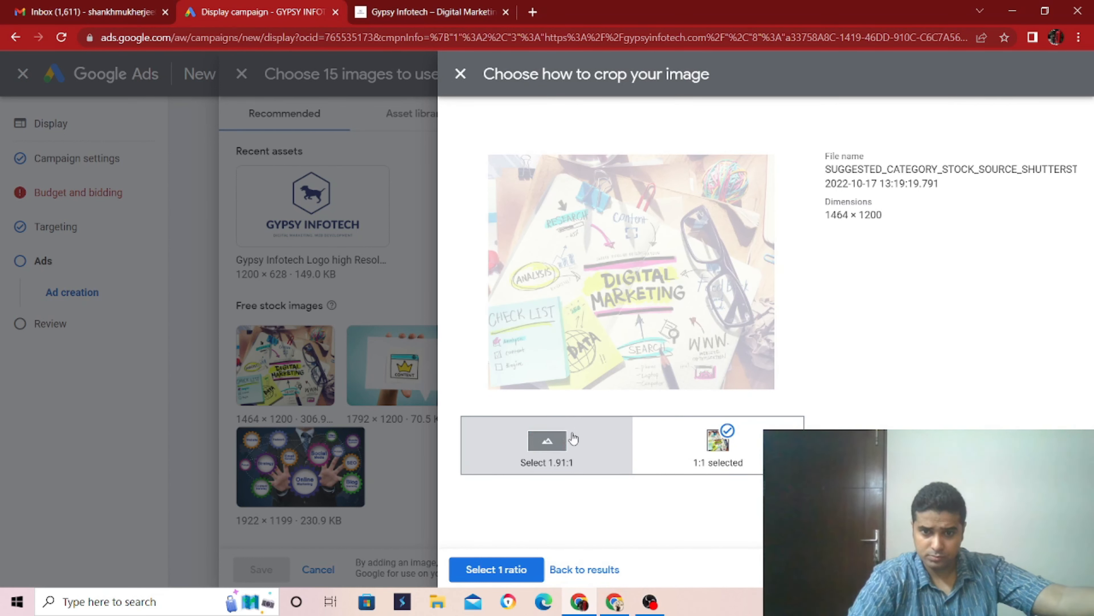
{"action": "left_click", "coordinate": [485, 566]}
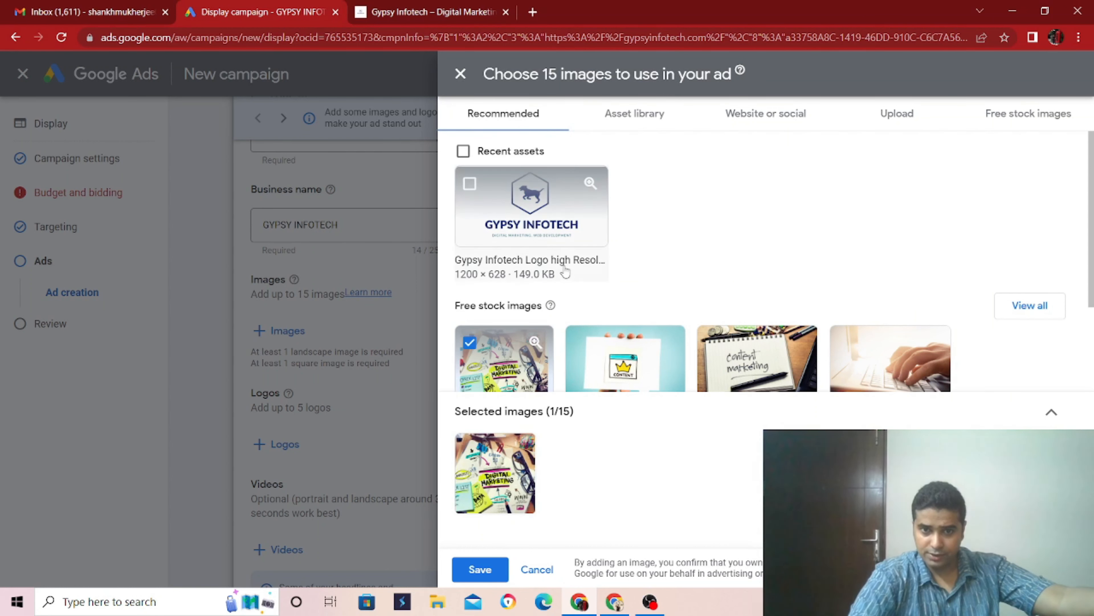
{"action": "left_click", "coordinate": [470, 184]}
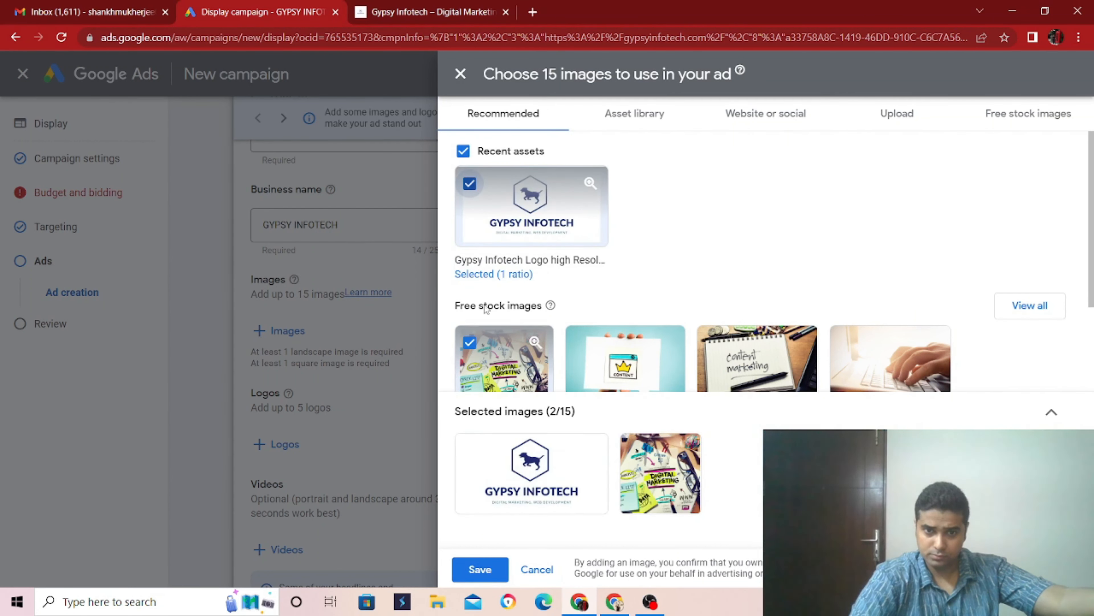
{"action": "left_click", "coordinate": [469, 183]}
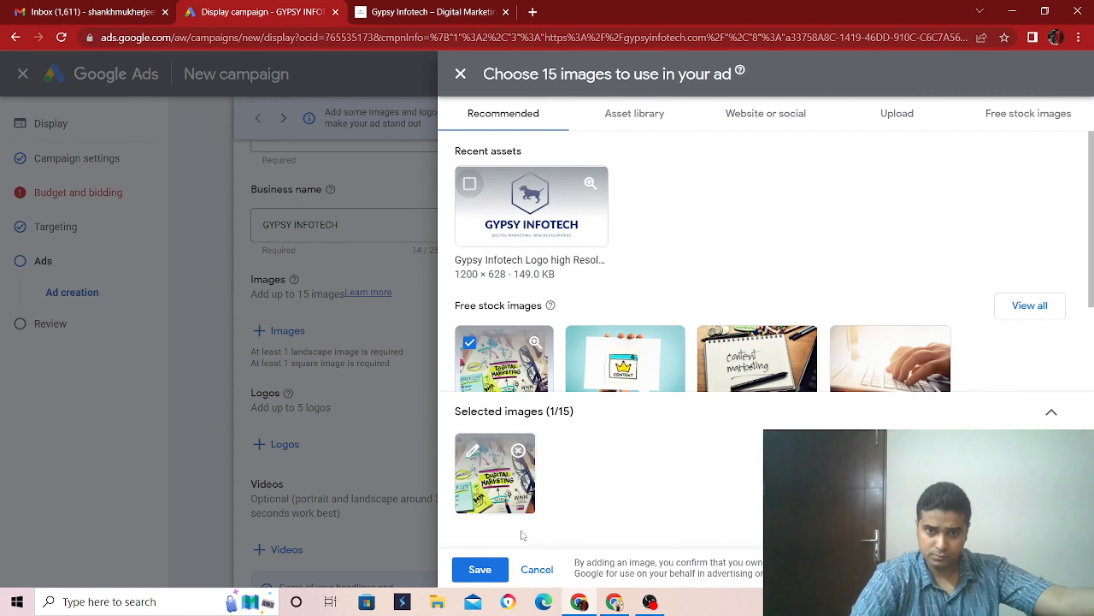
{"action": "left_click", "coordinate": [478, 570]}
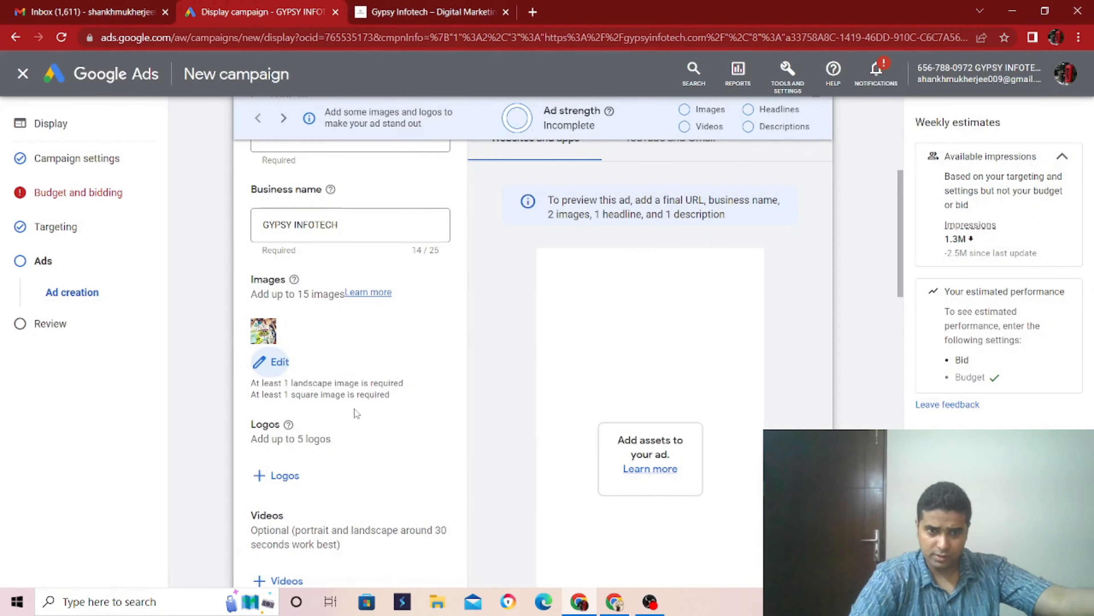
- Add the suggested 192 × 192 Gypsy Infotech logo to the ad and save the logo selection
{"action": "left_click", "coordinate": [277, 481]}
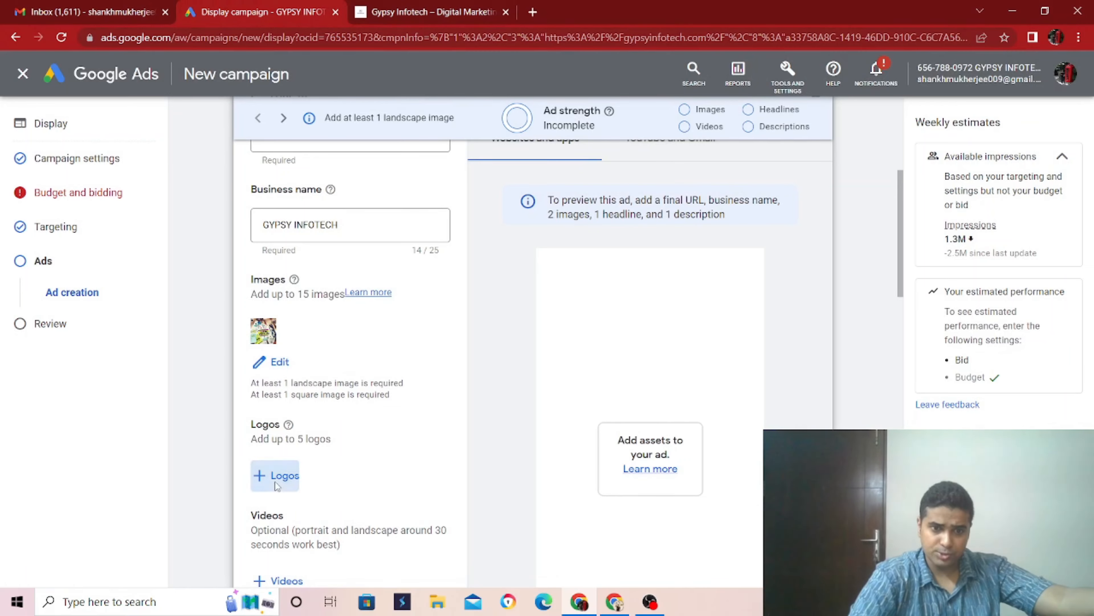
{"action": "mouse_move", "coordinate": [488, 244]}
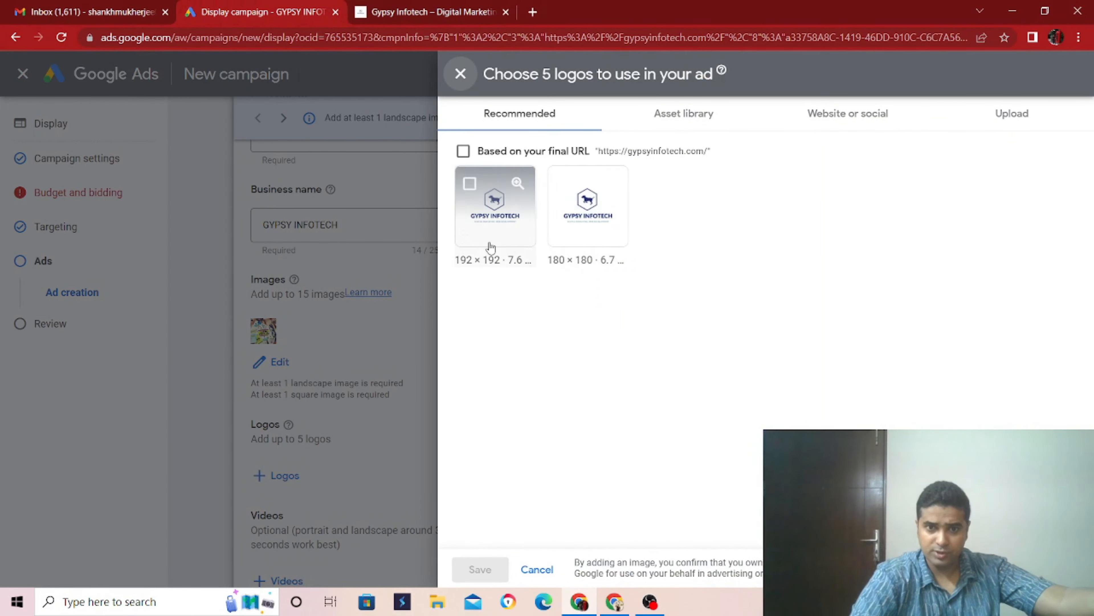
{"action": "left_click", "coordinate": [470, 184]}
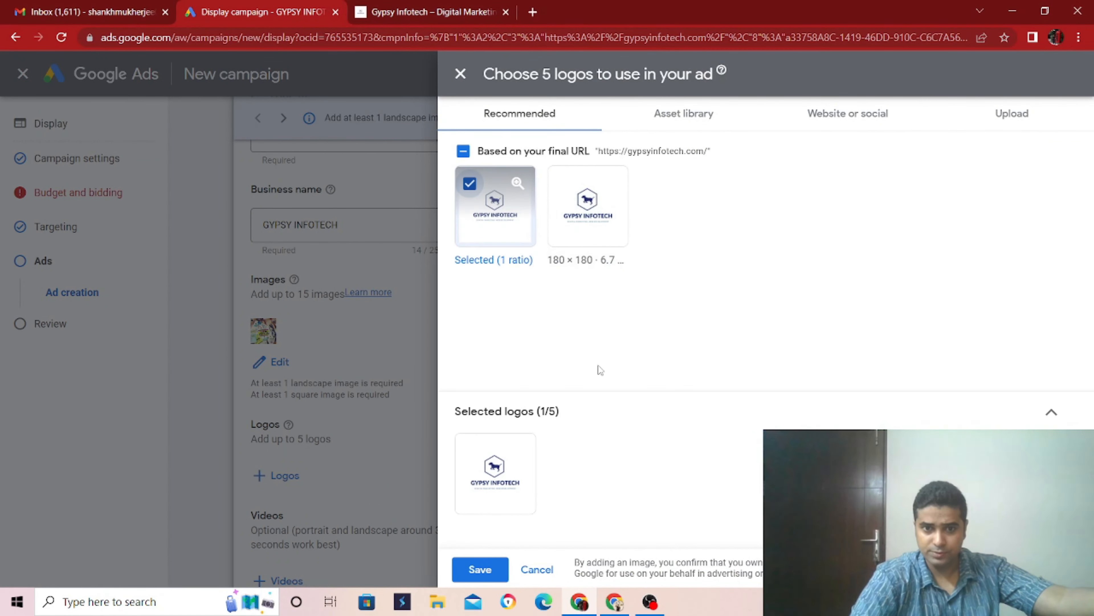
{"action": "left_click", "coordinate": [481, 570]}
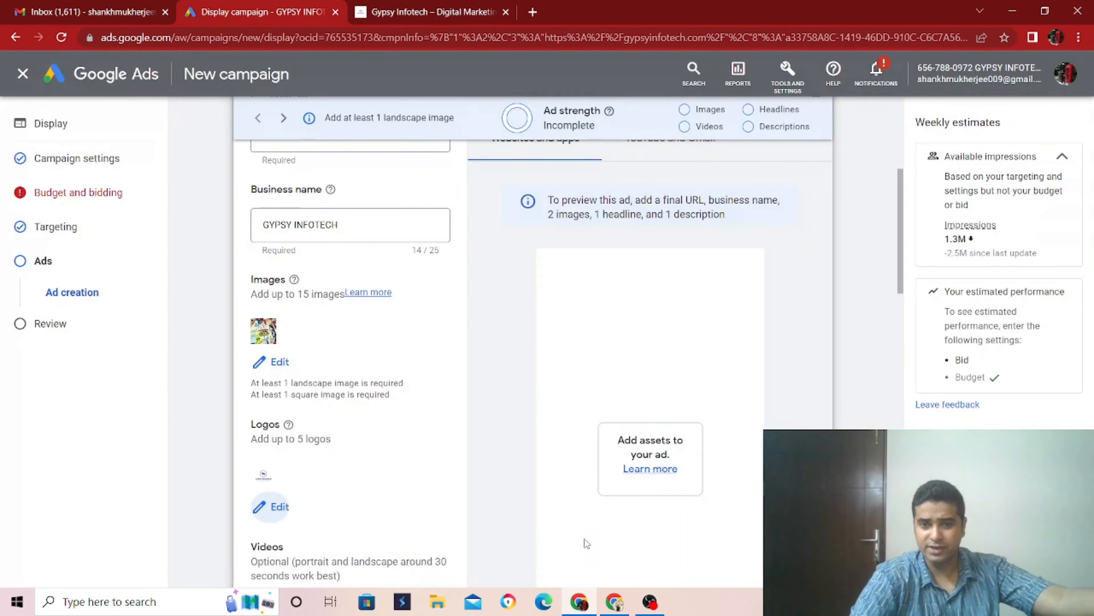
- Review the ad form from the final URL and image assets to the optional videos and the suggested headlines
{"action": "scroll", "coordinate": [497, 413], "scroll_direction": "down", "scroll_amount": 1}
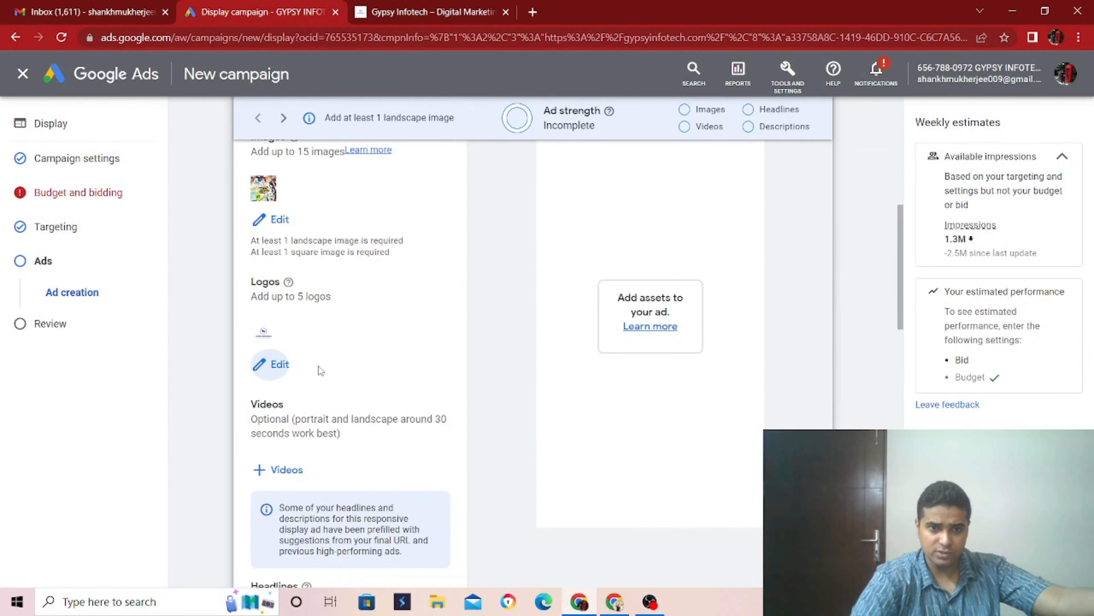
{"action": "scroll", "coordinate": [319, 371], "scroll_direction": "up", "scroll_amount": 3}
{"action": "scroll", "coordinate": [331, 369], "scroll_direction": "down", "scroll_amount": 3}
{"action": "scroll", "coordinate": [390, 414], "scroll_direction": "down", "scroll_amount": 3}
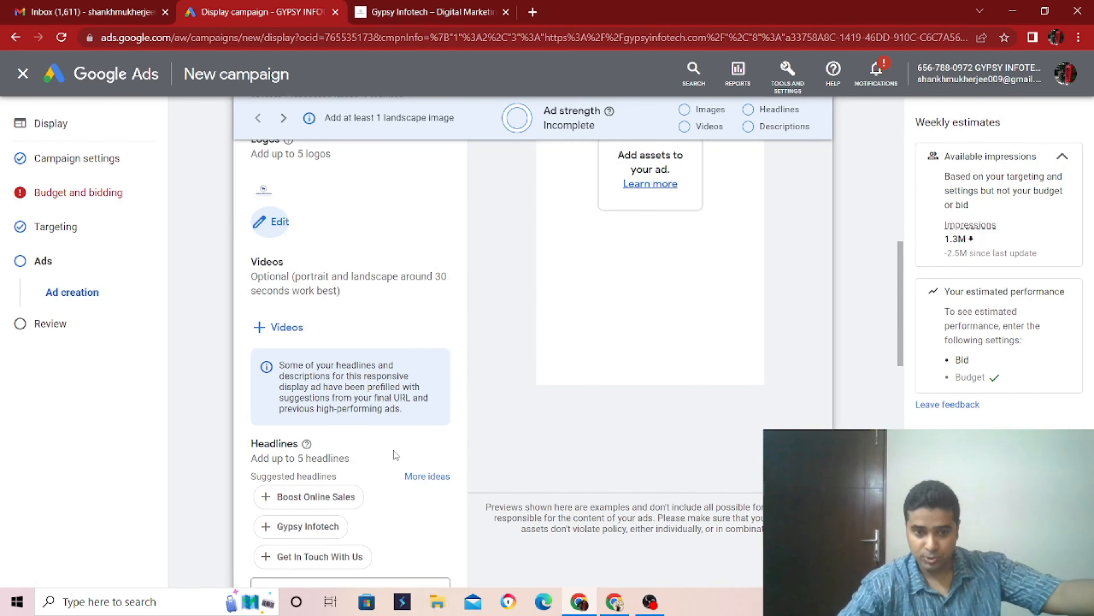
{"action": "scroll", "coordinate": [409, 430], "scroll_direction": "down", "scroll_amount": 3}
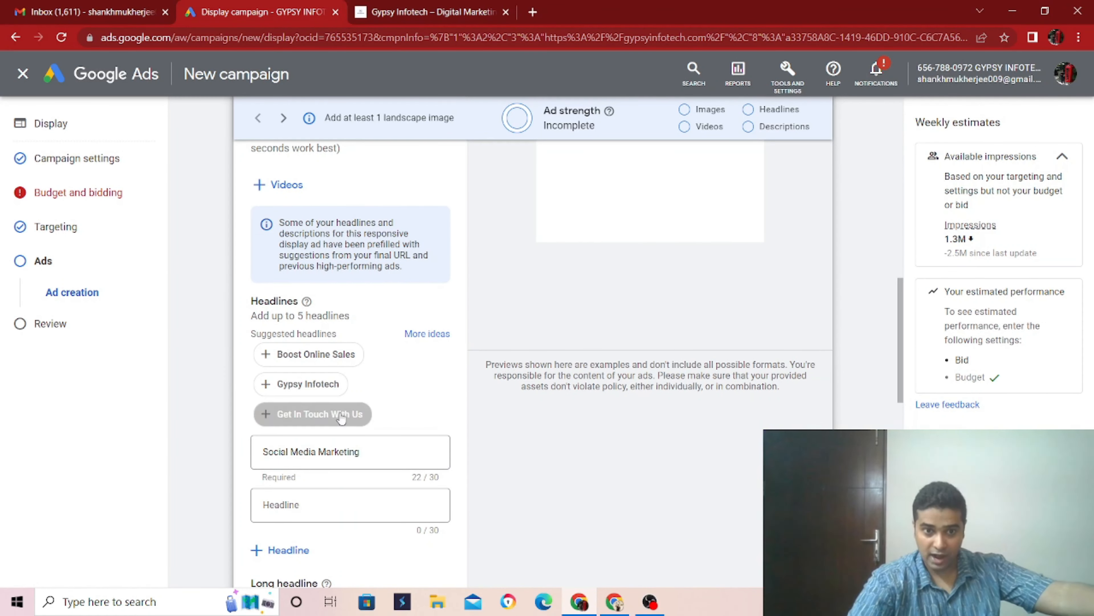
{"action": "scroll", "coordinate": [408, 377], "scroll_direction": "up", "scroll_amount": 10}
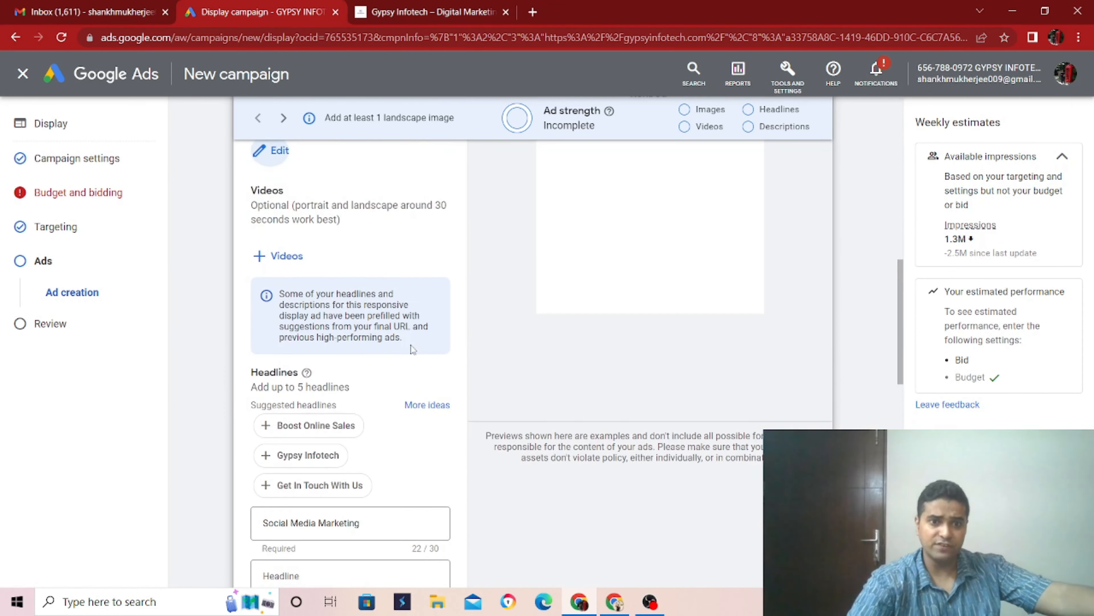
{"action": "scroll", "coordinate": [327, 381], "scroll_direction": "up", "scroll_amount": 5}
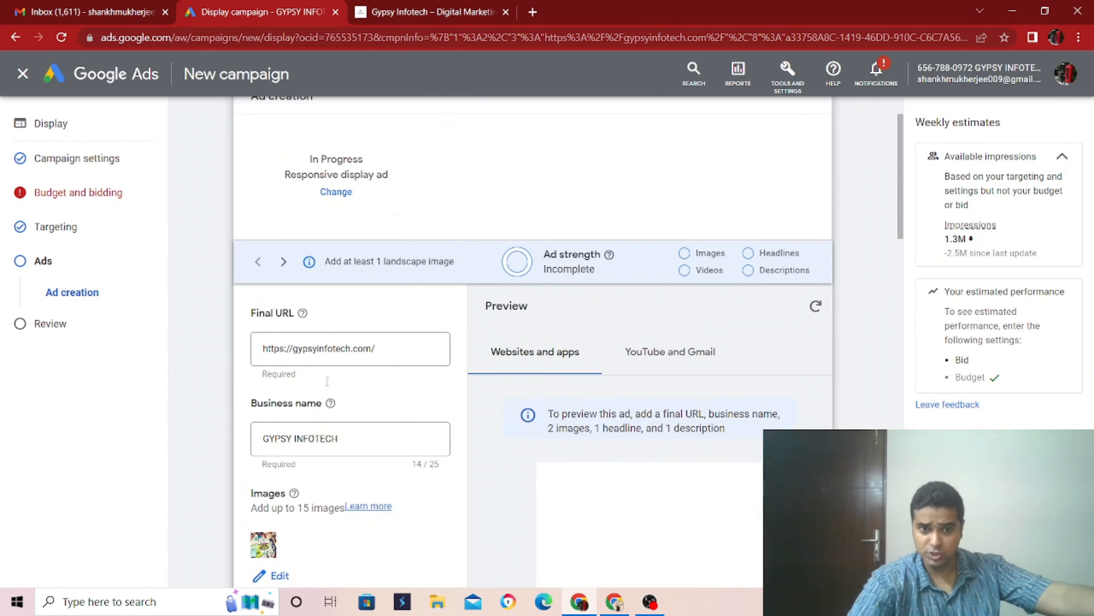
{"action": "scroll", "coordinate": [359, 401], "scroll_direction": "down", "scroll_amount": 10}
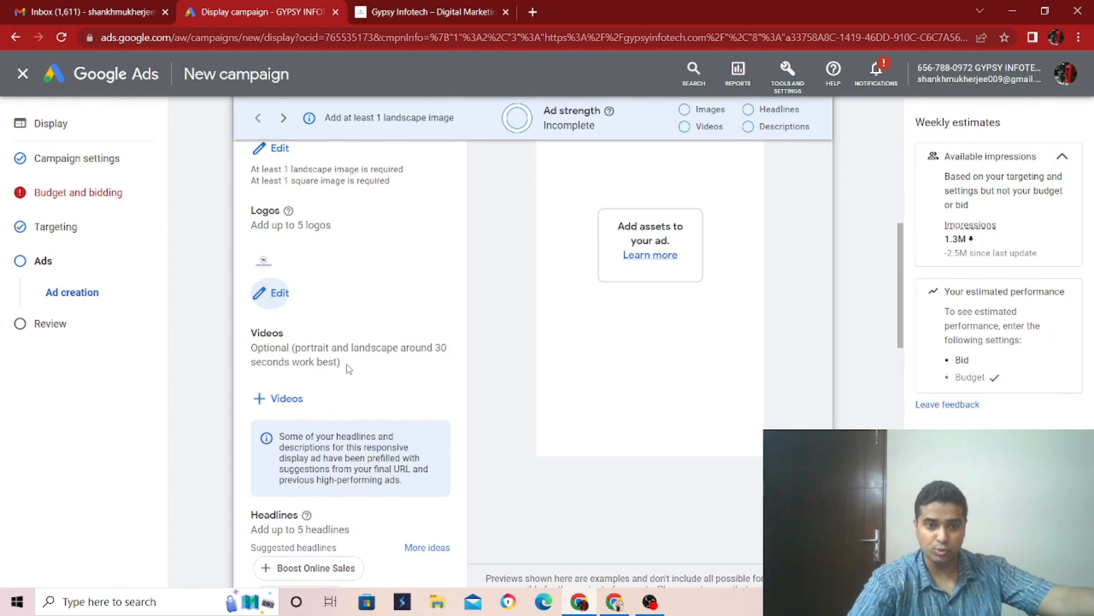
{"action": "scroll", "coordinate": [349, 369], "scroll_direction": "down", "scroll_amount": 3}
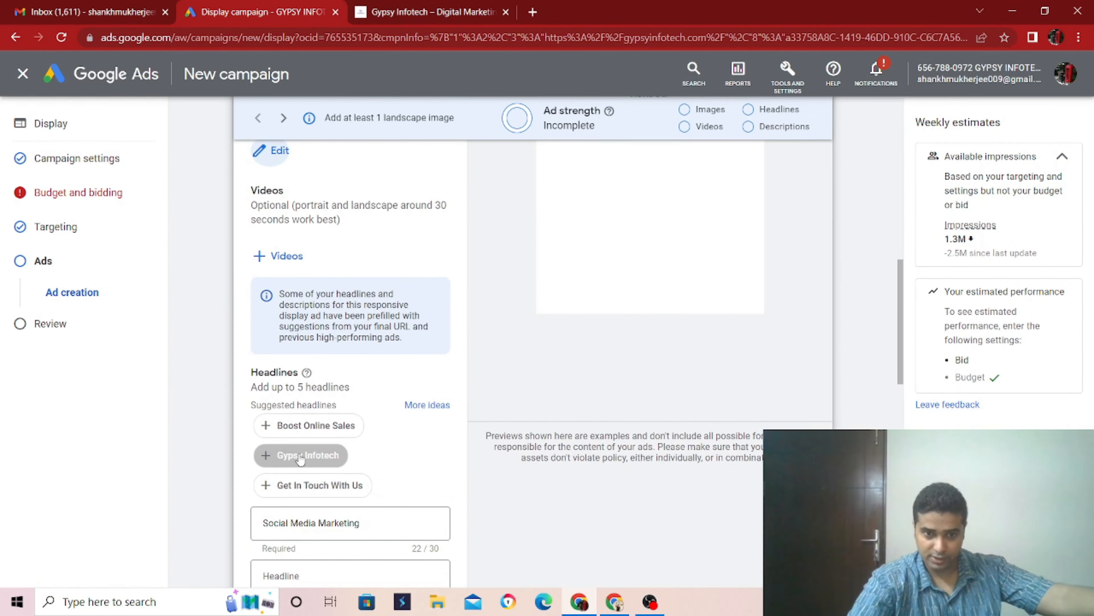
{"action": "scroll", "coordinate": [392, 460], "scroll_direction": "down", "scroll_amount": 3}
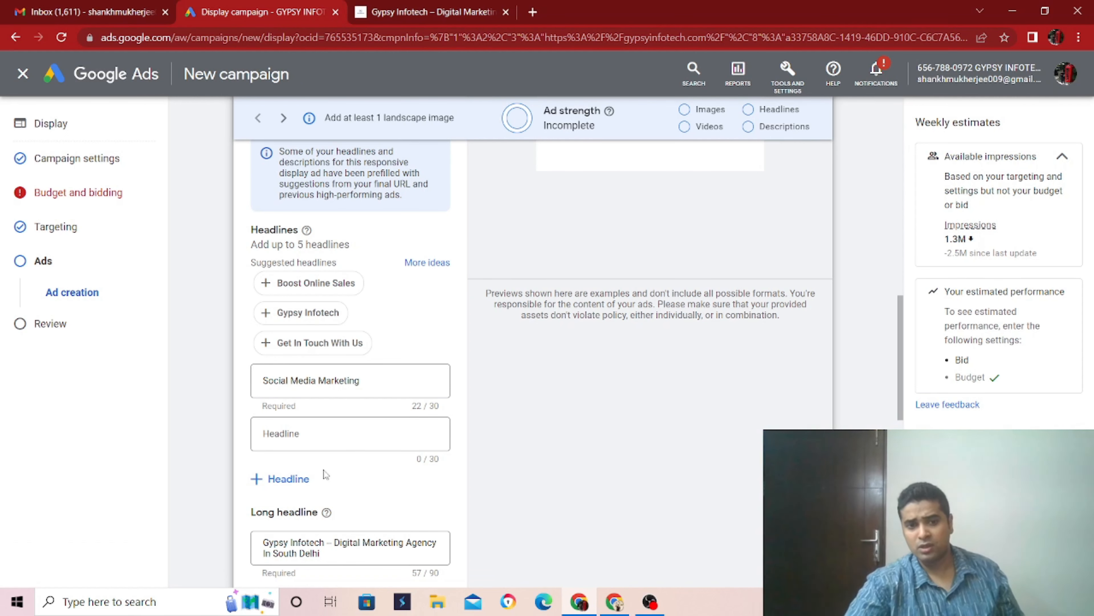
{"action": "left_click", "coordinate": [338, 439]}
{"action": "type", "text": "d"}
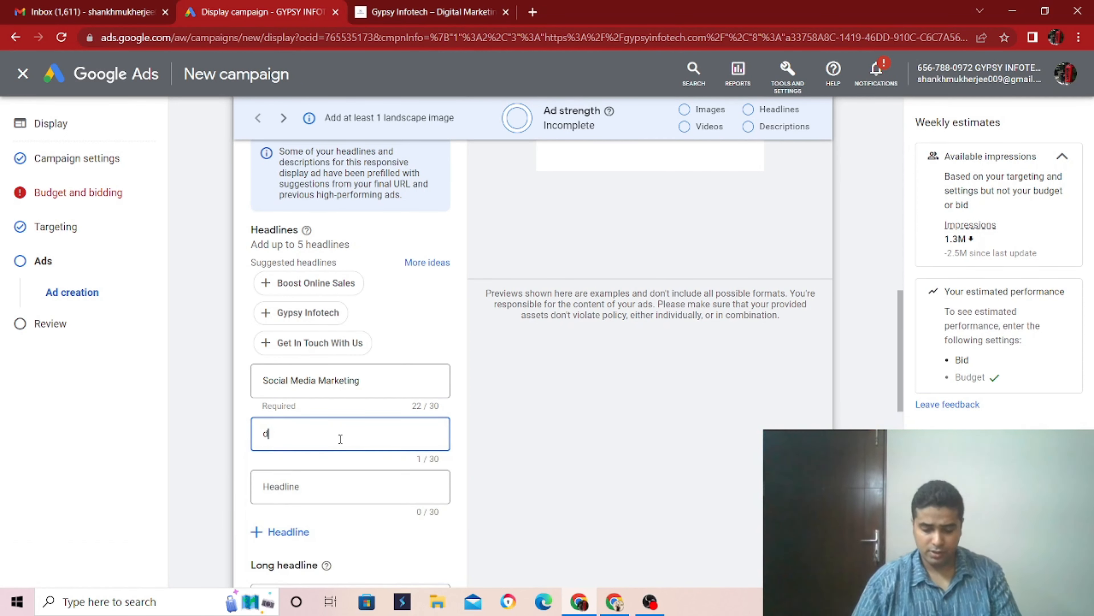
{"action": "type", "text": "IGITAL"}
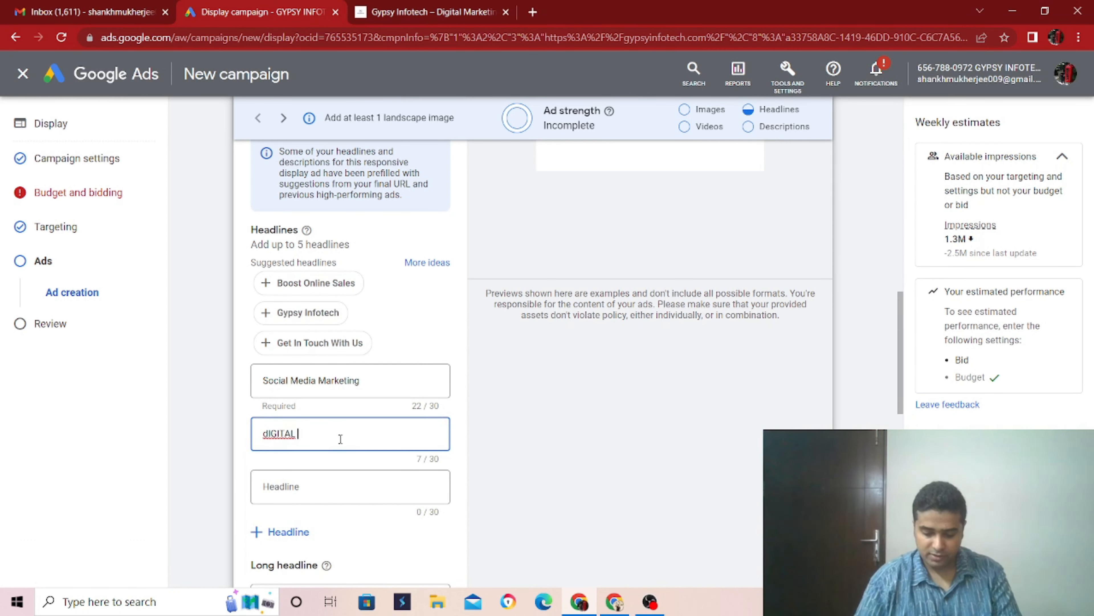
{"action": "type", "text": " MARKETING"}
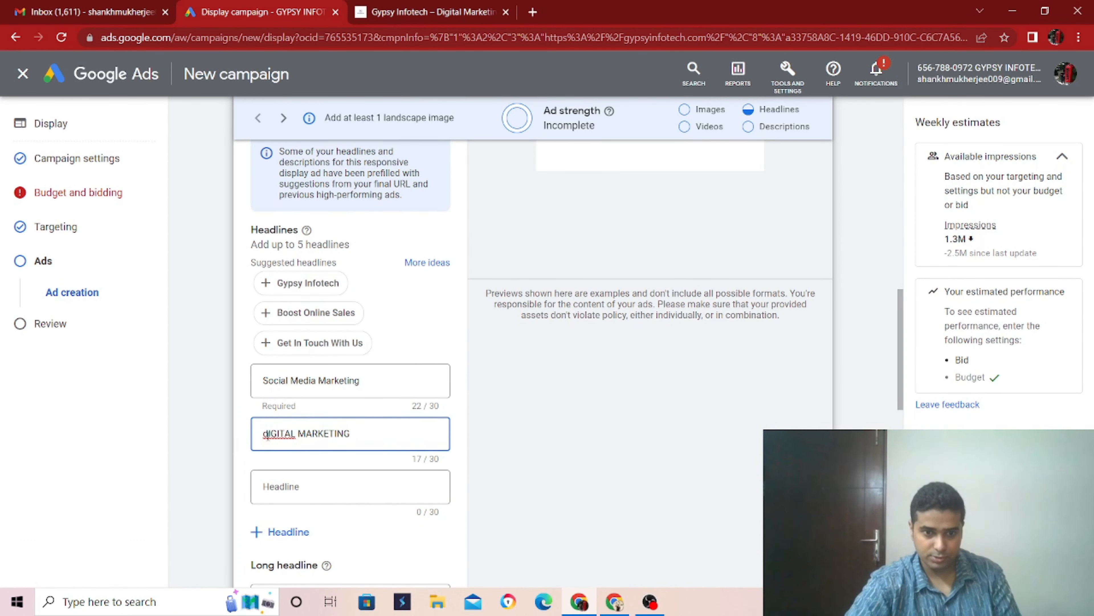
{"action": "triple_click", "coordinate": [368, 438]}
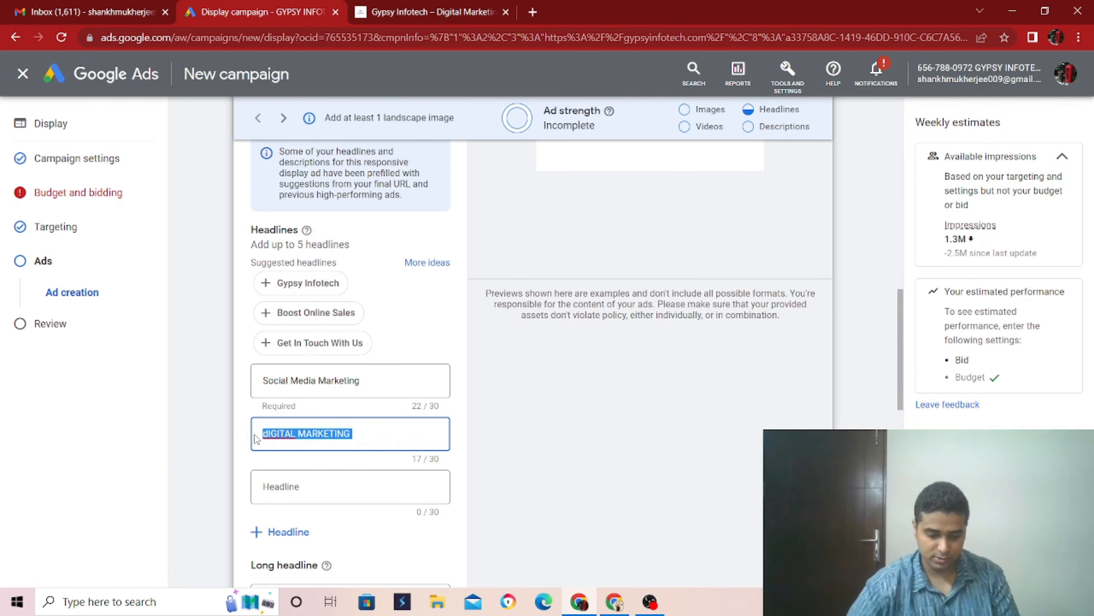
{"action": "key", "text": "Tab"}
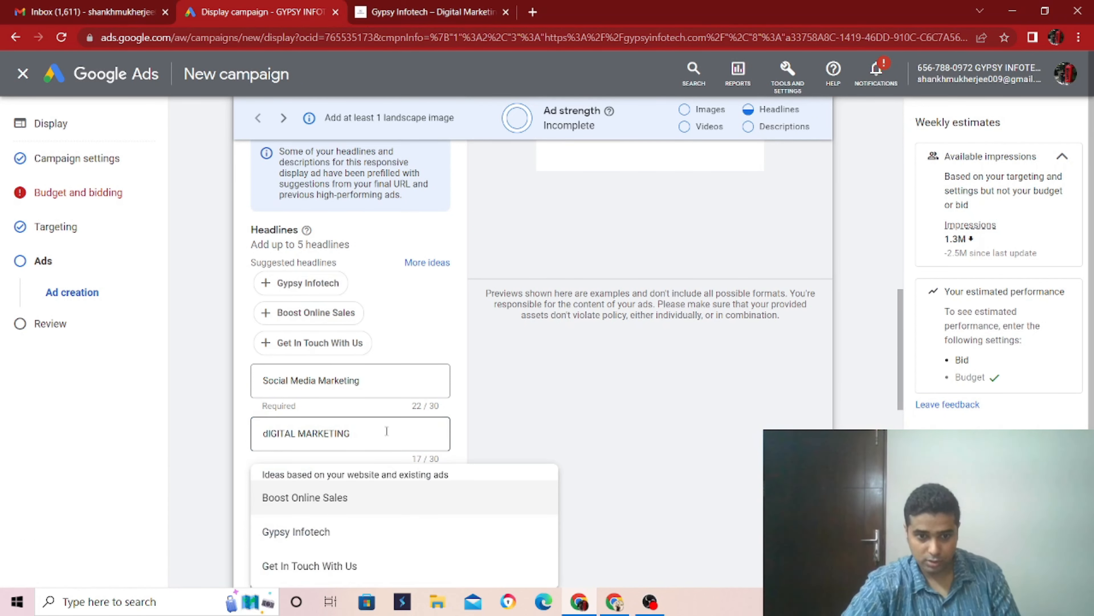
- Replace the second headline's text with "Digital Marketing Agency"
{"action": "triple_click", "coordinate": [341, 433]}
{"action": "key", "text": "BackSpace"}
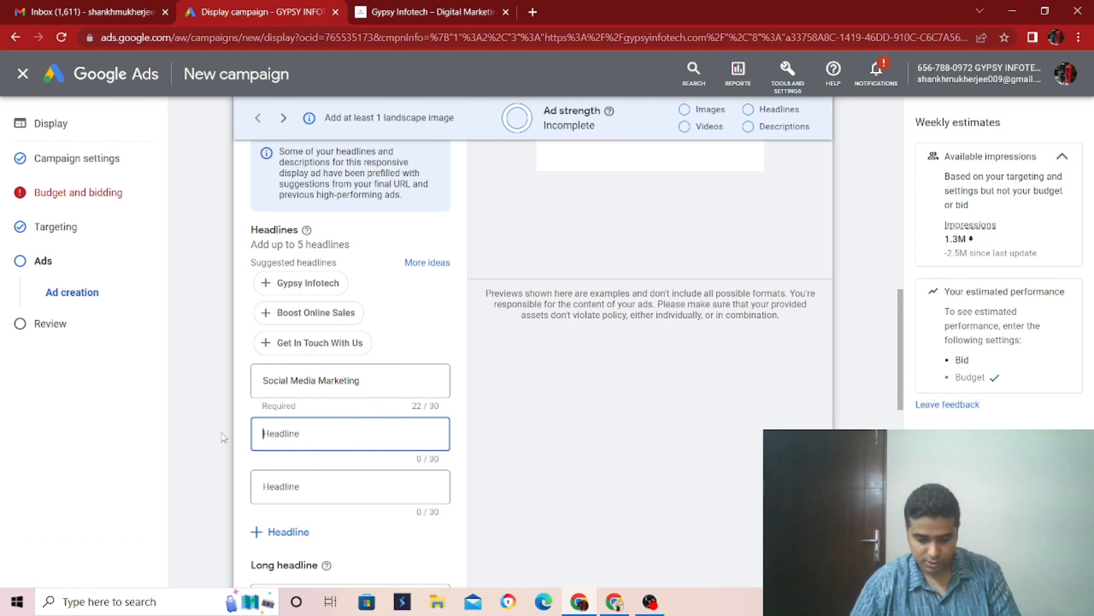
{"action": "type", "text": "Digit"}
{"action": "type", "text": "ak"}
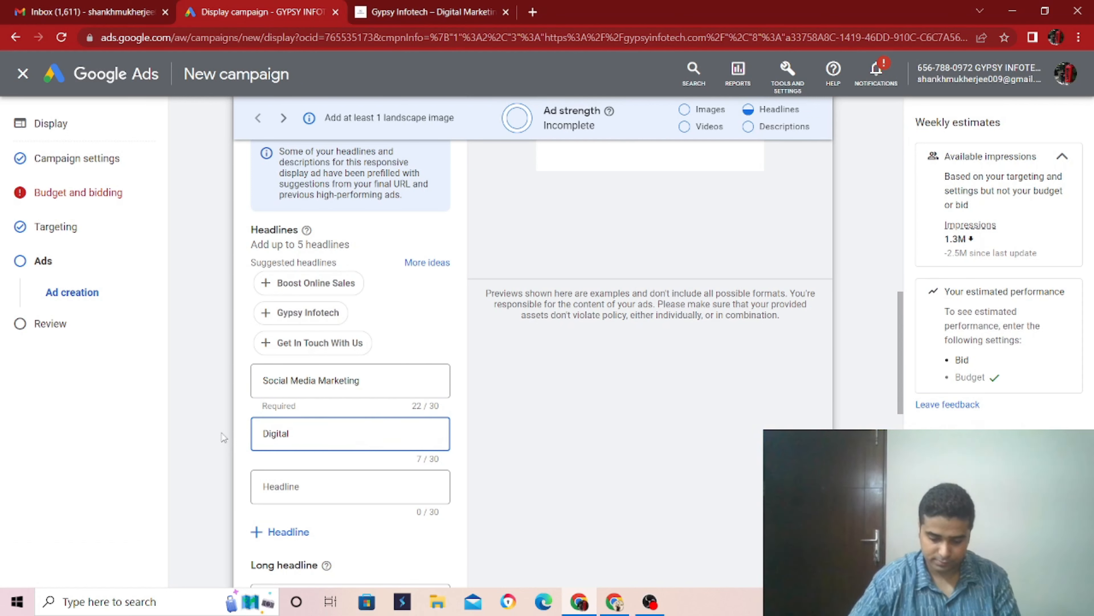
{"action": "type", "text": " Marketing"}
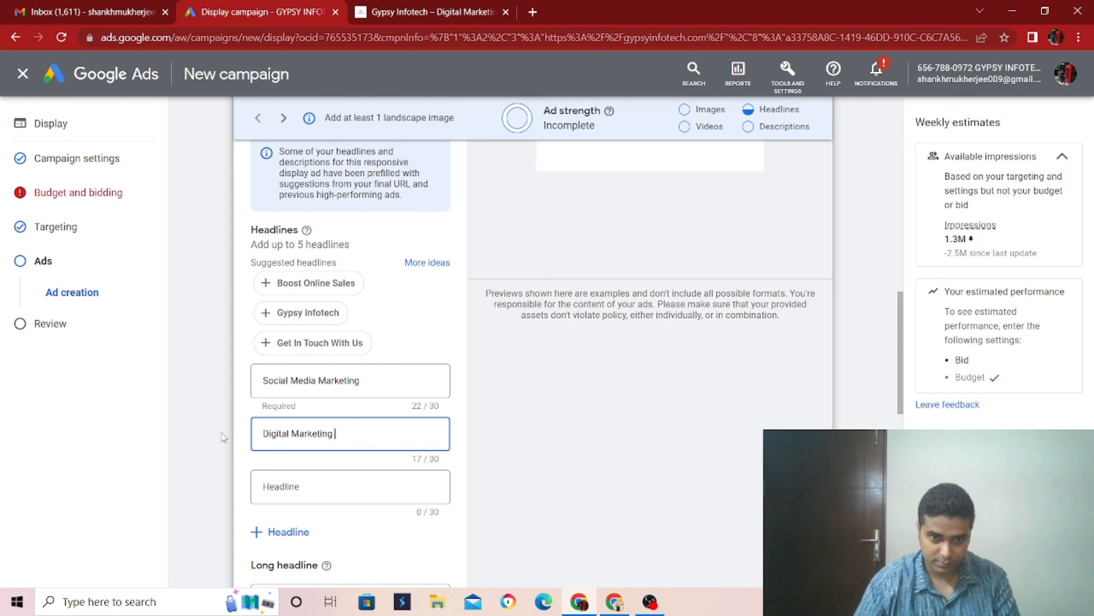
{"action": "type", "text": " Agenc"}
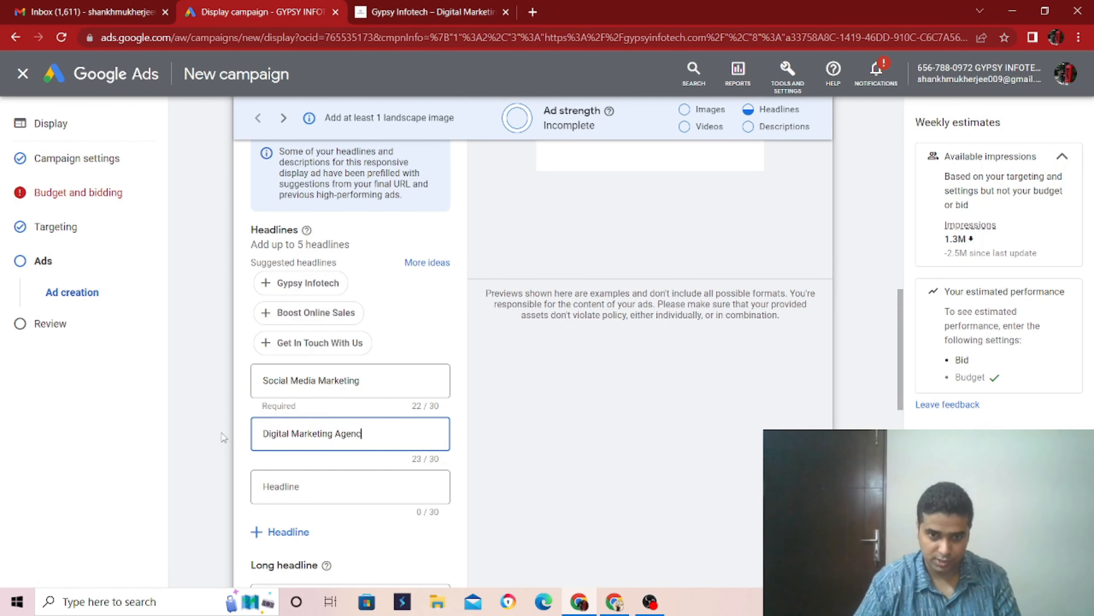
{"action": "type", "text": "y"}
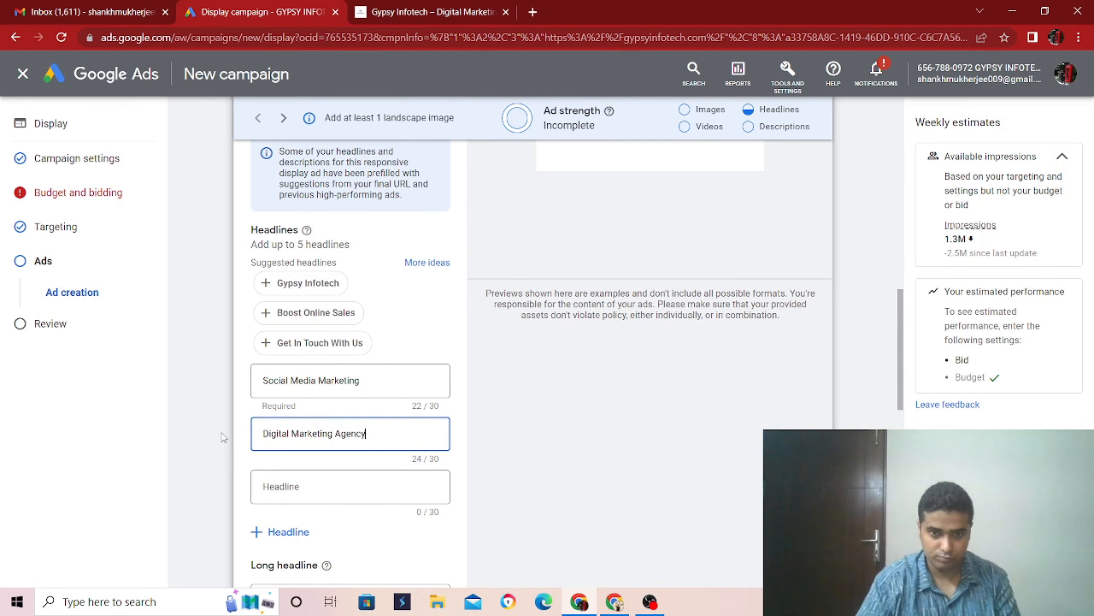
- Fill the third to fifth headlines with the suggestions "Boost Online Sales", "Gypsy Infotech" and "Get In Touch With Us"
{"action": "left_click", "coordinate": [354, 487]}
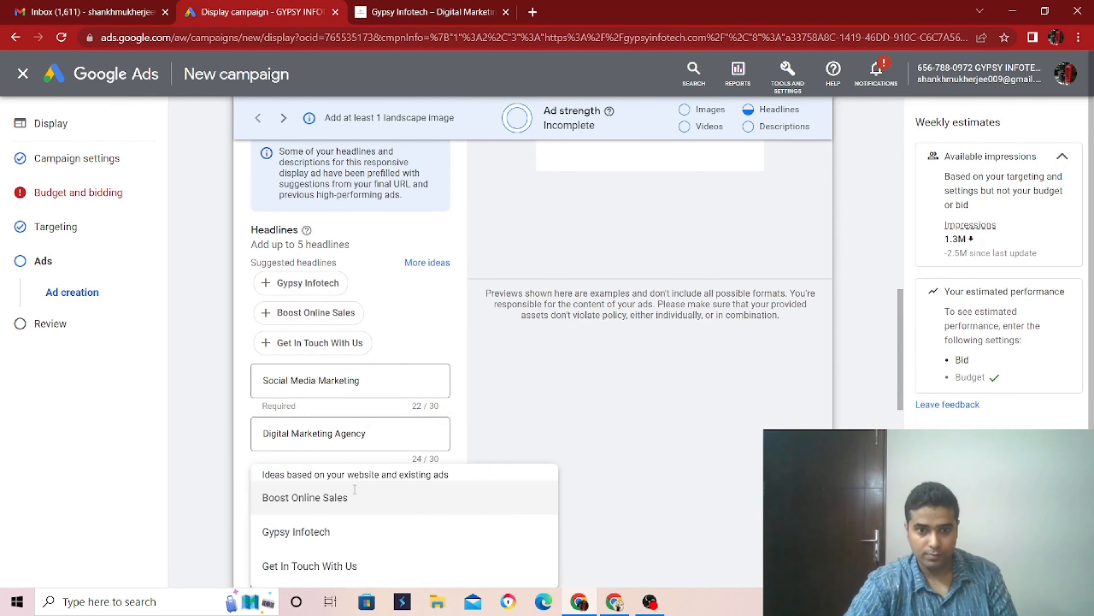
{"action": "left_click", "coordinate": [384, 500]}
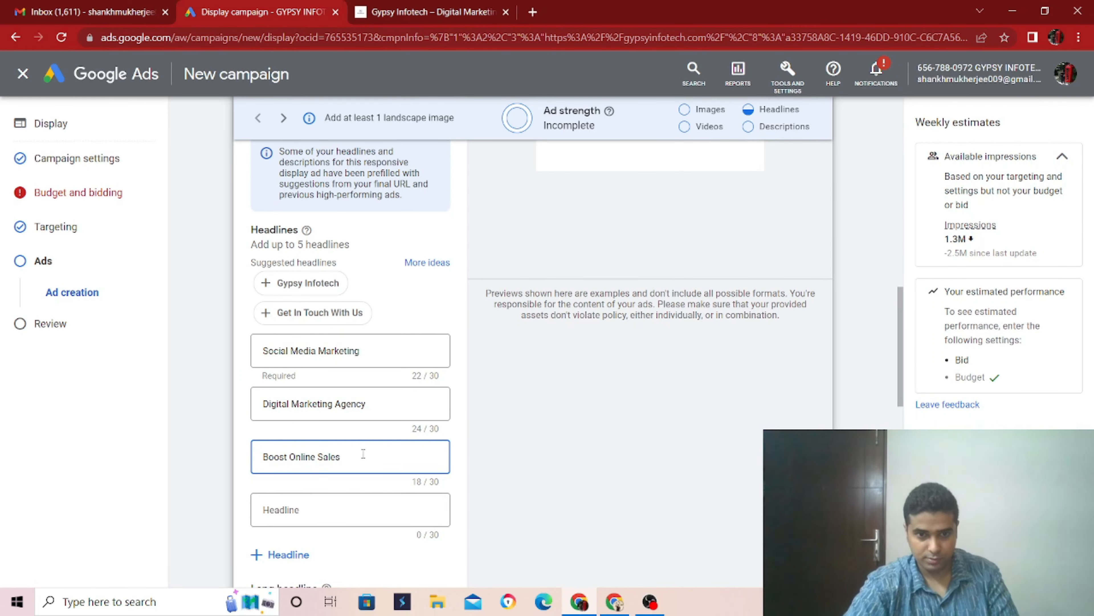
{"action": "left_click", "coordinate": [320, 507]}
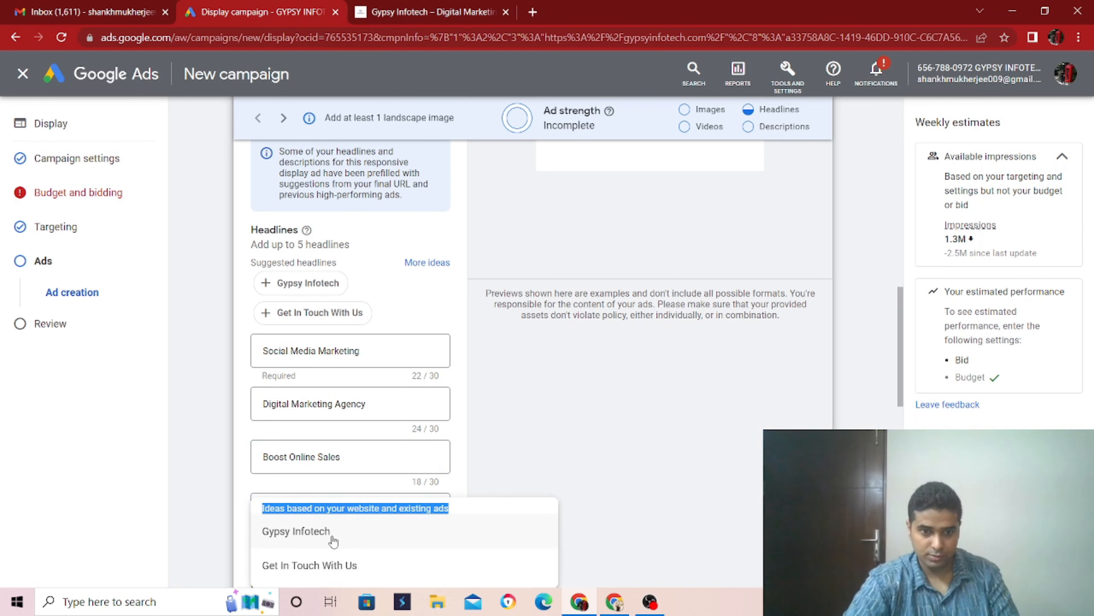
{"action": "left_click", "coordinate": [297, 533]}
{"action": "scroll", "coordinate": [448, 351], "scroll_direction": "down", "scroll_amount": 3}
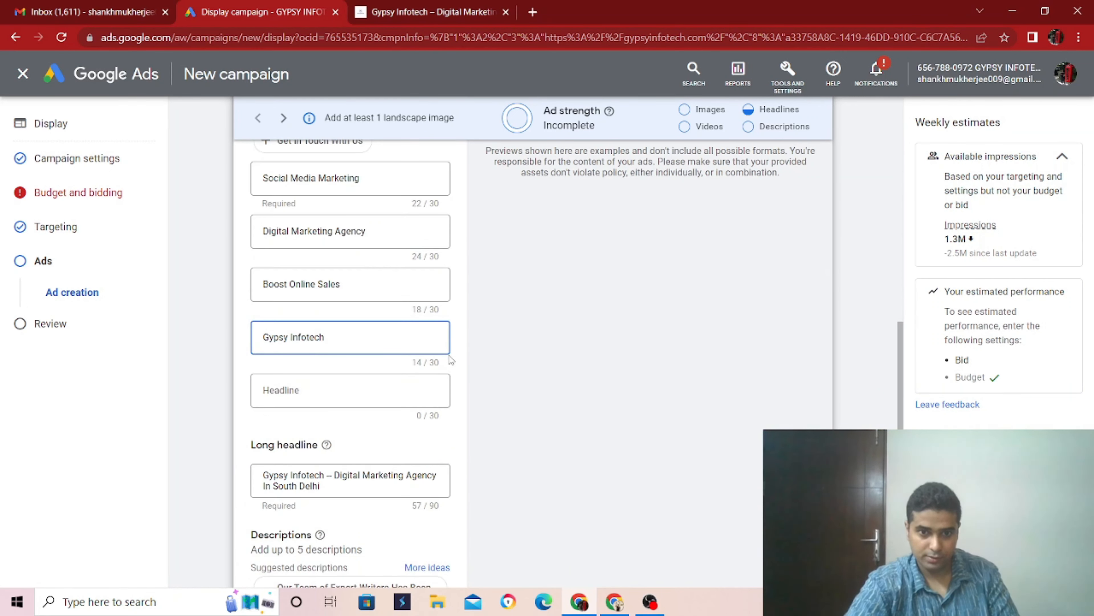
{"action": "left_click", "coordinate": [454, 344]}
{"action": "left_click", "coordinate": [349, 389]}
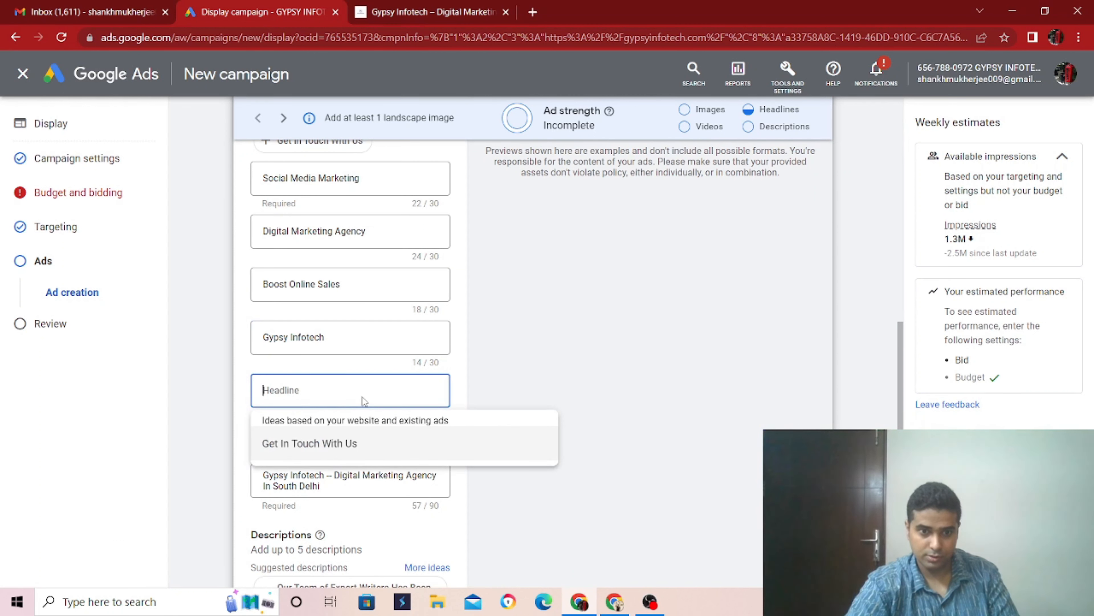
{"action": "left_click", "coordinate": [348, 443]}
{"action": "left_click_drag", "start_coordinate": [361, 398], "coordinate": [266, 398]}
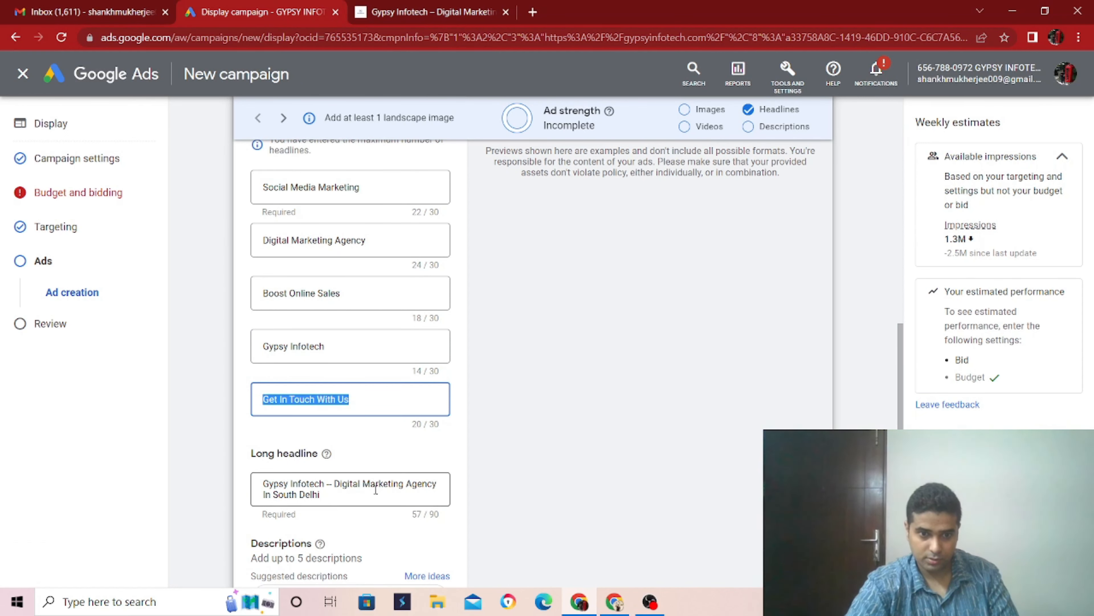
- Add the suggested descriptions "Improve Online Sales While Growing Your Online Web Presence and Brand Value" and "Optimize Your Social Media Content To Drive More Traffic Organically"
{"action": "scroll", "coordinate": [375, 490], "scroll_direction": "down", "scroll_amount": 3}
{"action": "scroll", "coordinate": [376, 491], "scroll_direction": "down", "scroll_amount": 6}
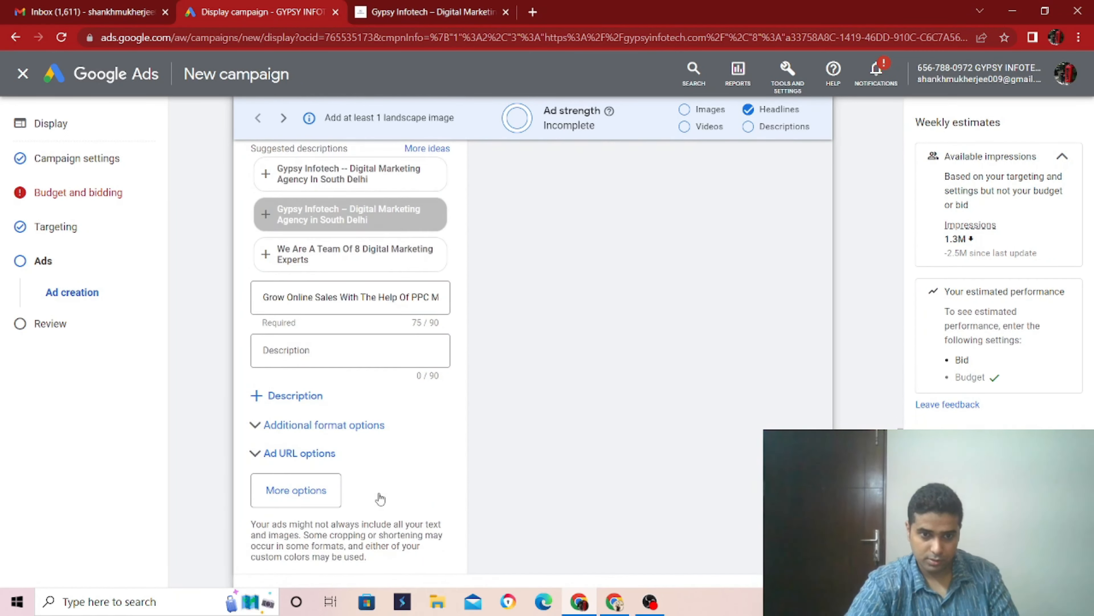
{"action": "scroll", "coordinate": [379, 493], "scroll_direction": "up", "scroll_amount": 4}
{"action": "scroll", "coordinate": [381, 495], "scroll_direction": "down", "scroll_amount": 6}
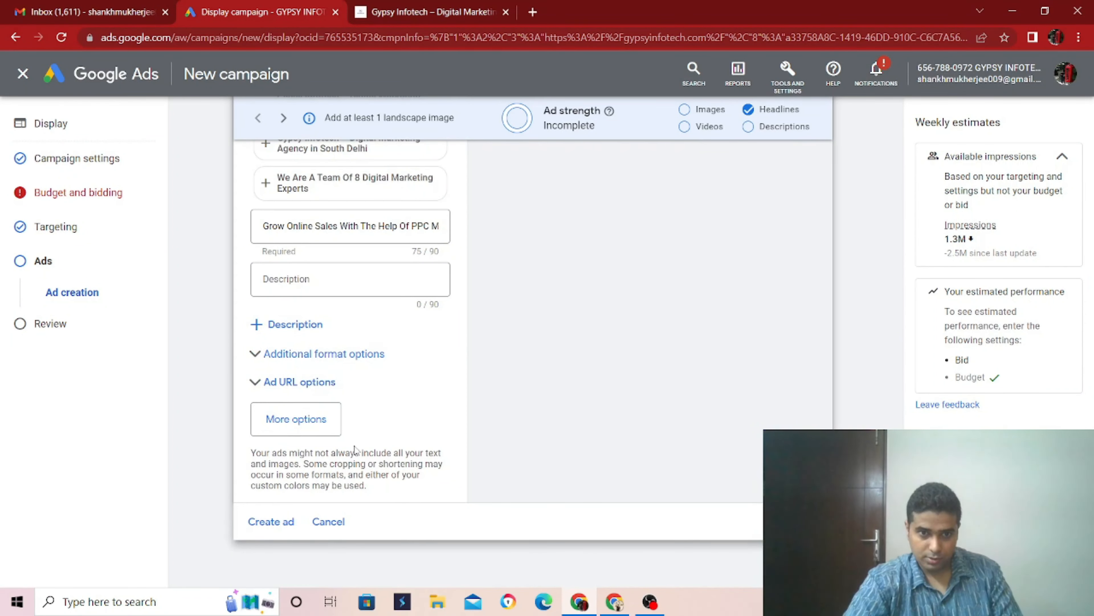
{"action": "left_click", "coordinate": [311, 281]}
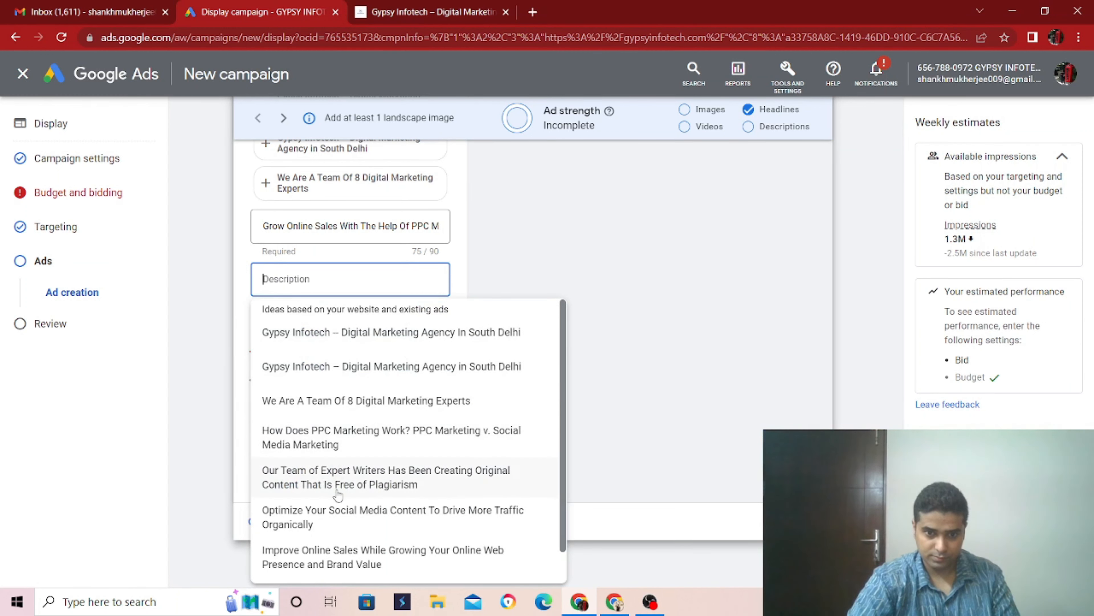
{"action": "scroll", "coordinate": [331, 487], "scroll_direction": "down", "scroll_amount": 1}
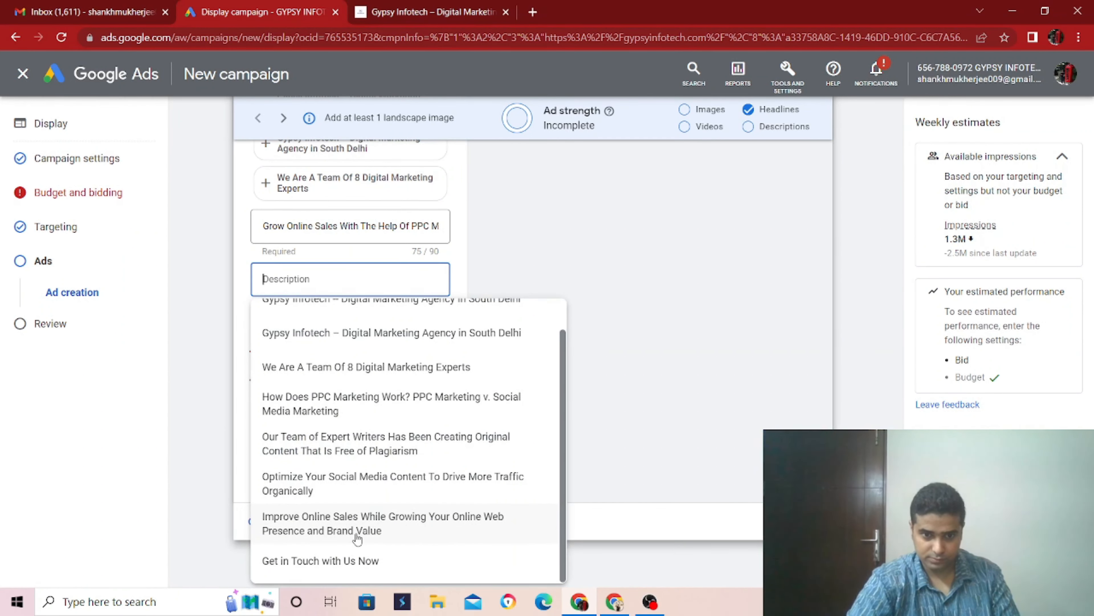
{"action": "left_click", "coordinate": [376, 531]}
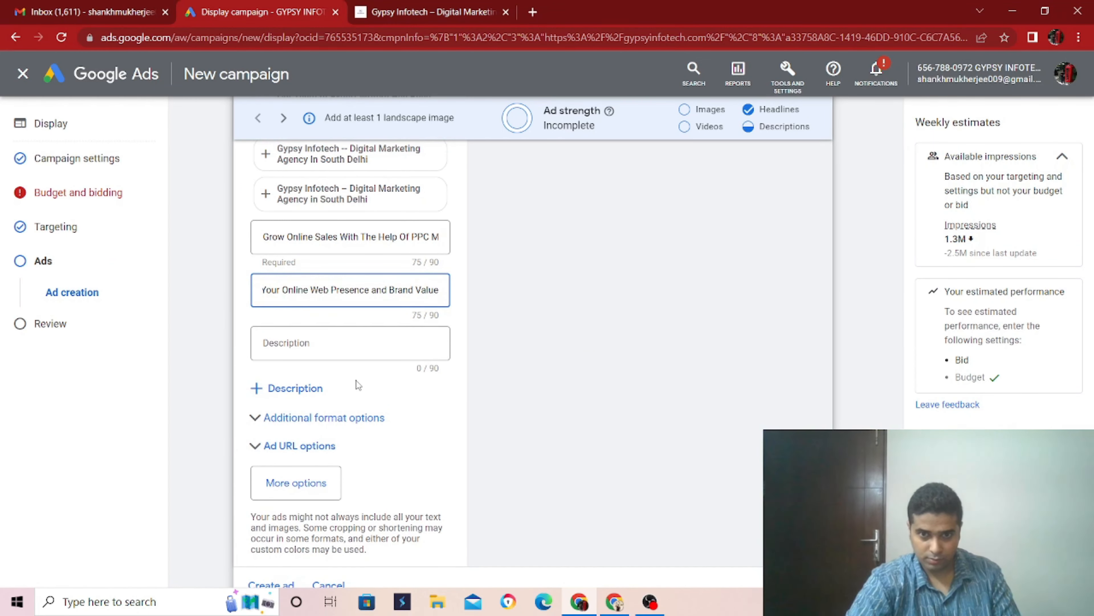
{"action": "left_click", "coordinate": [331, 350]}
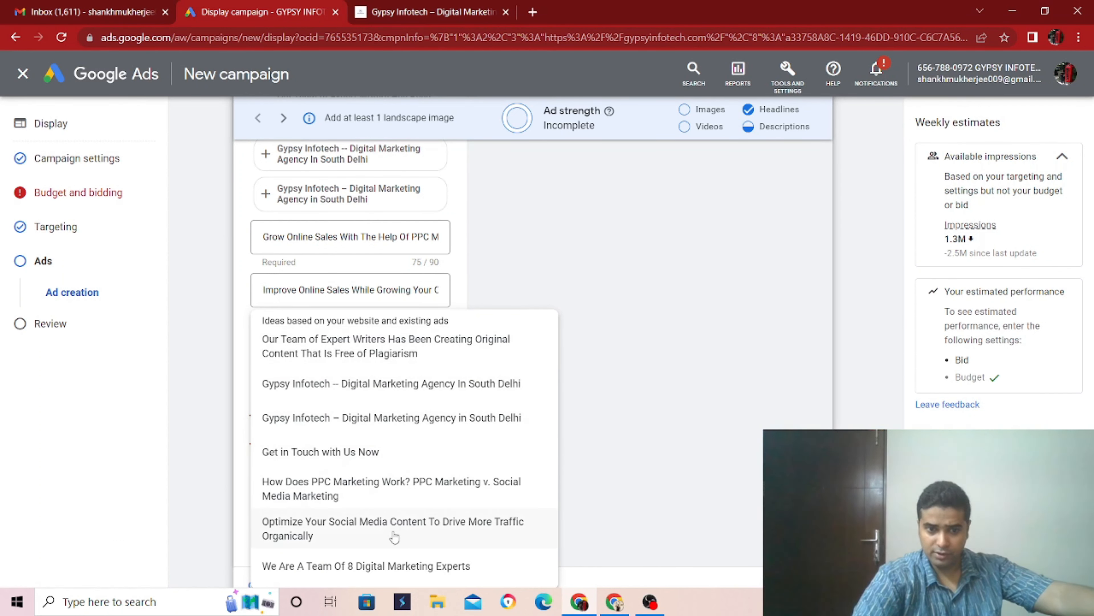
{"action": "left_click", "coordinate": [379, 522]}
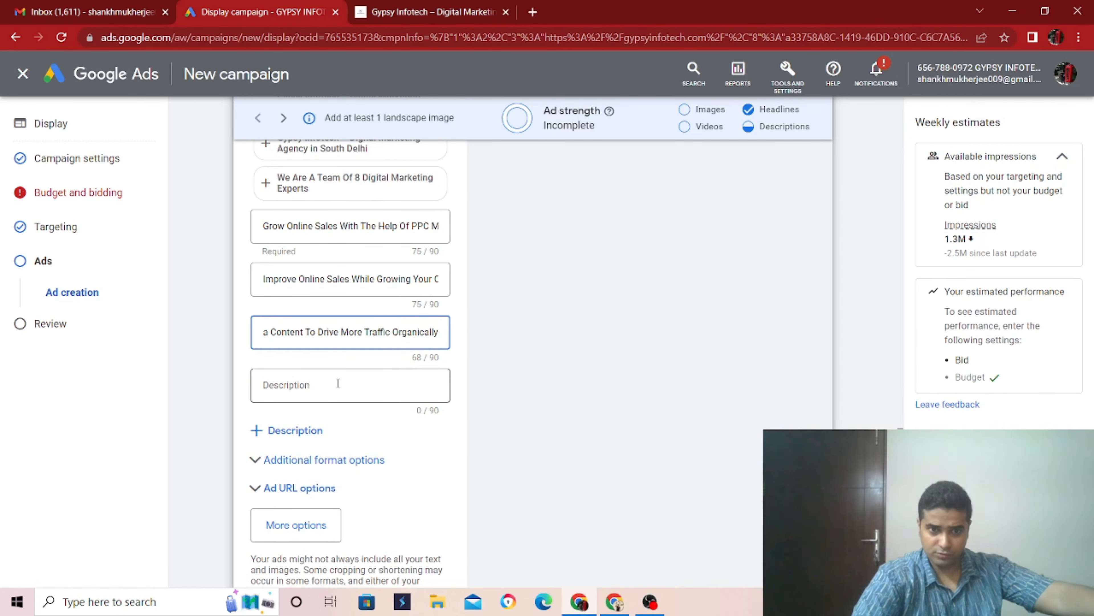
- Add the suggested "Digital Marketing Agency In South Delhi" text as the fourth description and trim it back to "Gypsy In"
{"action": "left_click", "coordinate": [333, 397]}
{"action": "left_click", "coordinate": [334, 382]}
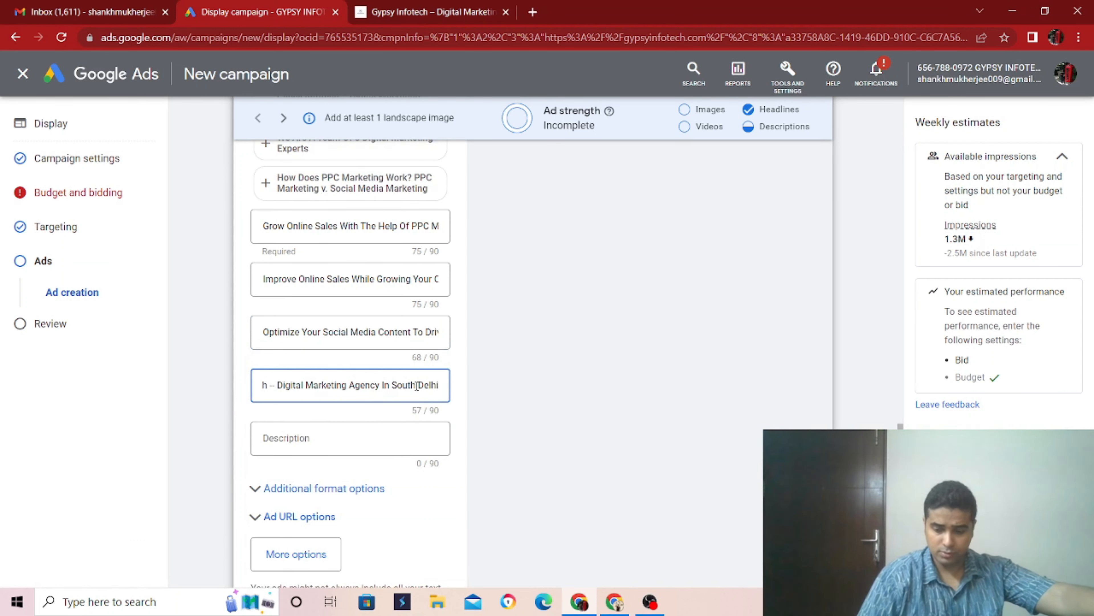
{"action": "key", "text": "BackSpace"}
{"action": "key", "text": "BackSpace"}
{"action": "key", "text": "BackSpace"}
{"action": "key", "text": "BackSpace"}
{"action": "key", "text": "BackSpace"}
{"action": "key", "text": "BackSpace"}
{"action": "key", "text": "BackSpace"}
{"action": "key", "text": "BackSpace"}
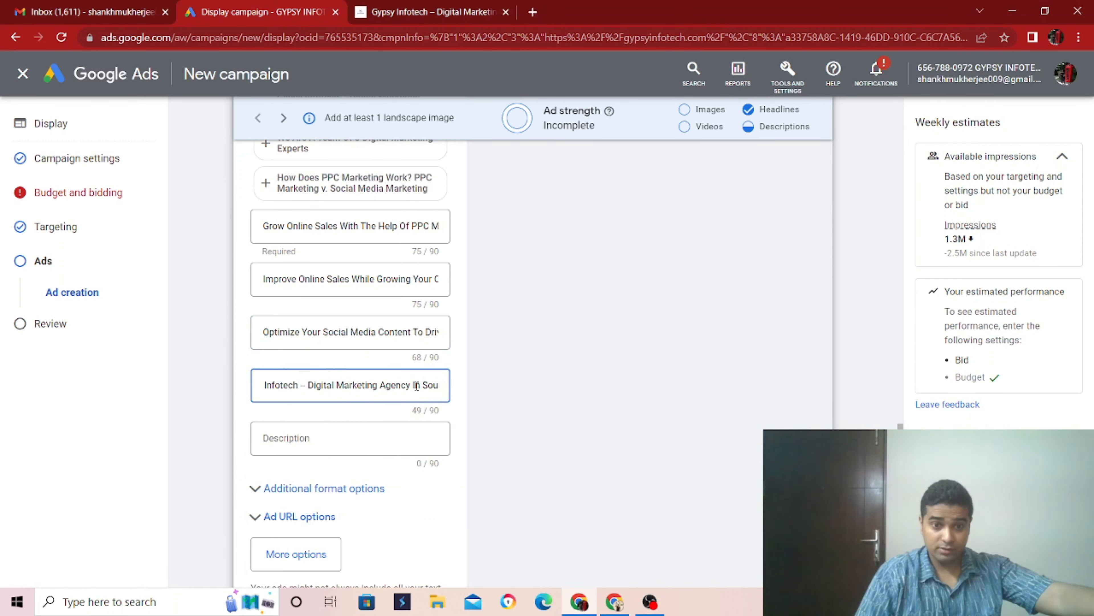
{"action": "key", "text": "BackSpace"}
{"action": "key", "text": "BackSpace"}
{"action": "key", "text": "BackSpace"}
{"action": "key", "text": "BackSpace"}
{"action": "key", "text": "BackSpace"}
{"action": "key", "text": "BackSpace"}
{"action": "key", "text": "BackSpace"}
{"action": "key", "text": "BackSpace"}
{"action": "key", "text": "BackSpace"}
{"action": "key", "text": "BackSpace"}
{"action": "key", "text": "BackSpace"}
{"action": "key", "text": "BackSpace"}
{"action": "key", "text": "BackSpace"}
{"action": "key", "text": "BackSpace"}
{"action": "key", "text": "BackSpace"}
{"action": "key", "text": "BackSpace"}
{"action": "key", "text": "BackSpace"}
{"action": "key", "text": "BackSpace"}
{"action": "key", "text": "BackSpace"}
{"action": "key", "text": "BackSpace"}
{"action": "key", "text": "BackSpace"}
{"action": "key", "text": "BackSpace"}
{"action": "key", "text": "BackSpace"}
{"action": "key", "text": "BackSpace"}
{"action": "key", "text": "BackSpace"}
{"action": "key", "text": "BackSpace"}
{"action": "key", "text": "BackSpace"}
{"action": "key", "text": "BackSpace"}
{"action": "key", "text": "BackSpace"}
{"action": "key", "text": "BackSpace"}
{"action": "key", "text": "BackSpace"}
{"action": "key", "text": "BackSpace"}
{"action": "key", "text": "BackSpace"}
{"action": "key", "text": "BackSpace"}
{"action": "key", "text": "BackSpace"}
{"action": "key", "text": "BackSpace"}
{"action": "key", "text": "BackSpace"}
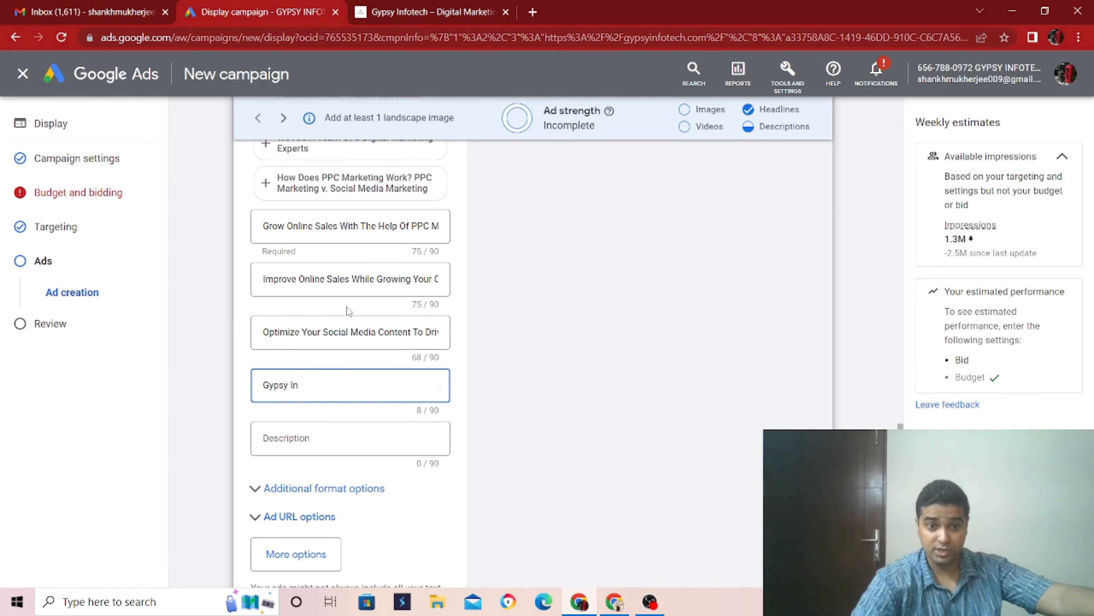
- Change the initials in the first part of the third description to lowercase so it reads "Optimize your social media content to"
{"action": "left_click", "coordinate": [308, 331]}
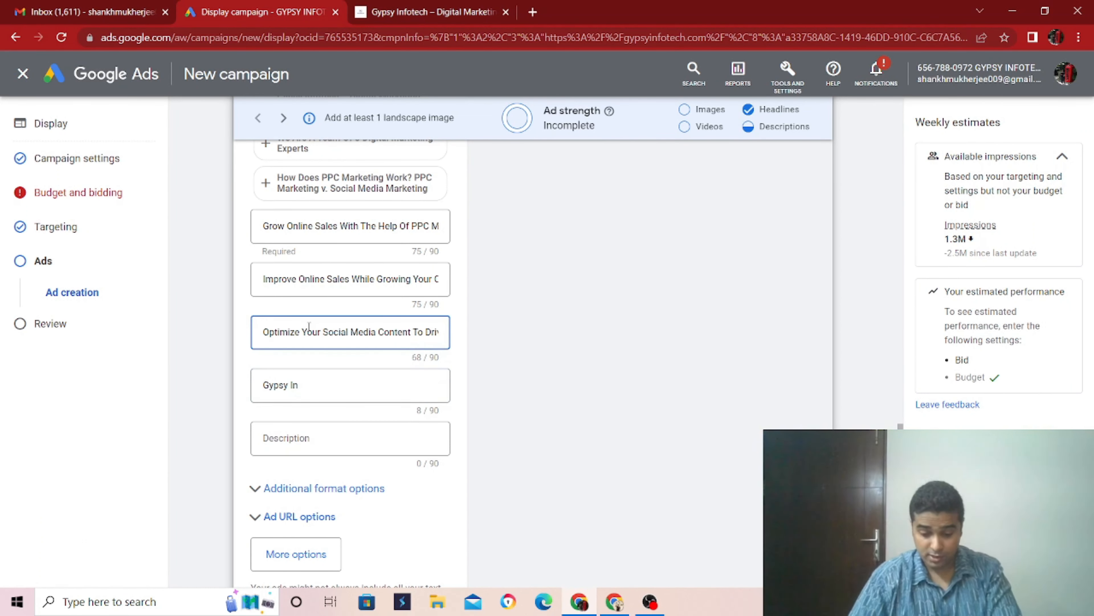
{"action": "key", "text": "BackSpace"}
{"action": "type", "text": "y"}
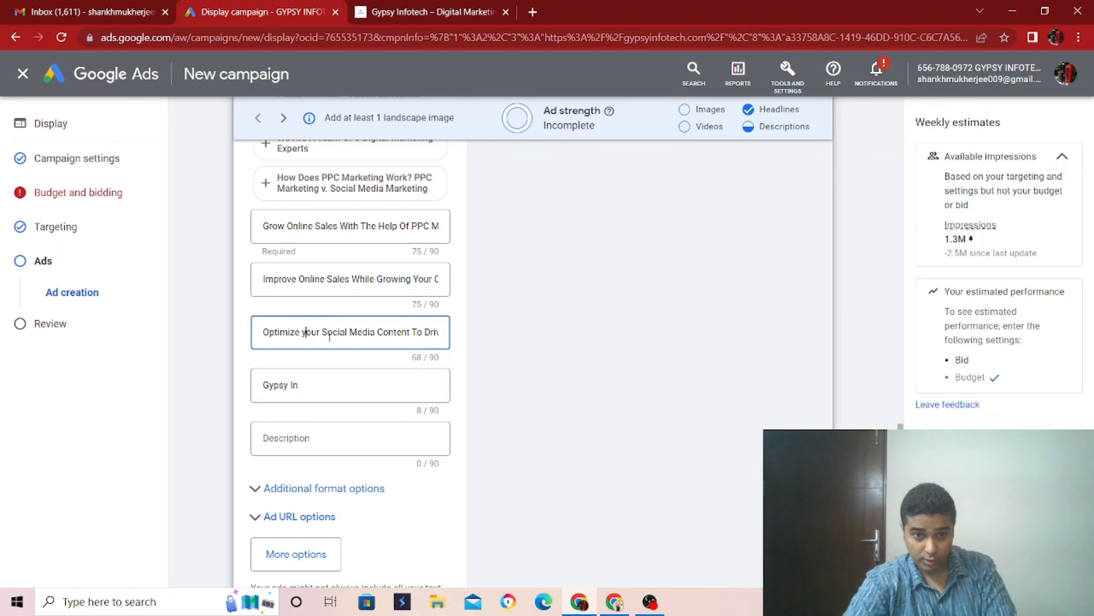
{"action": "left_click", "coordinate": [329, 336]}
{"action": "key", "text": "BackSpace"}
{"action": "type", "text": "s"}
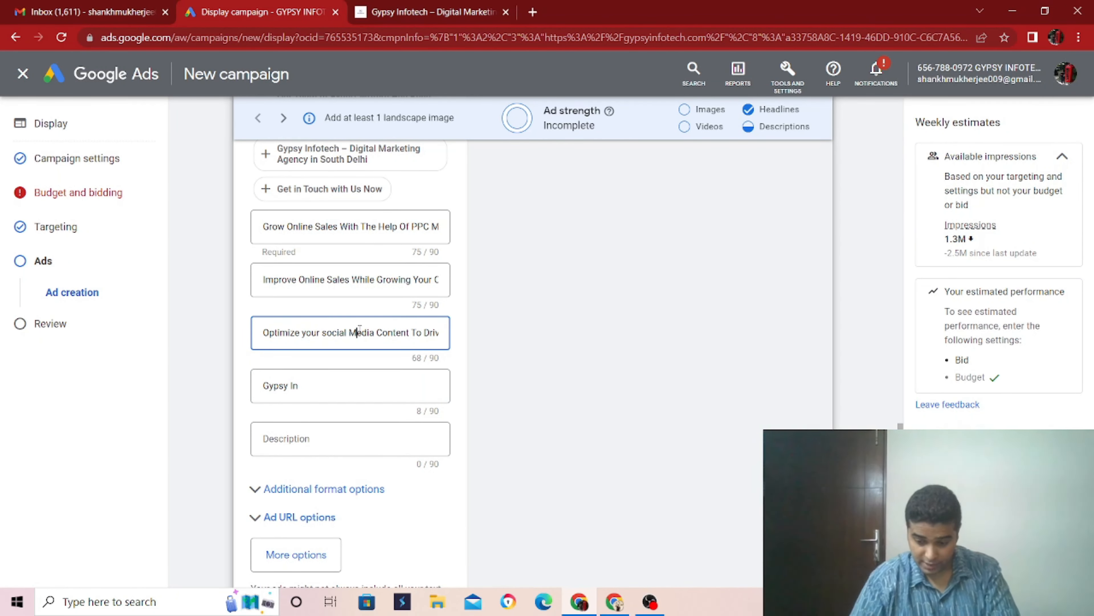
{"action": "key", "text": "BackSpace"}
{"action": "type", "text": "m"}
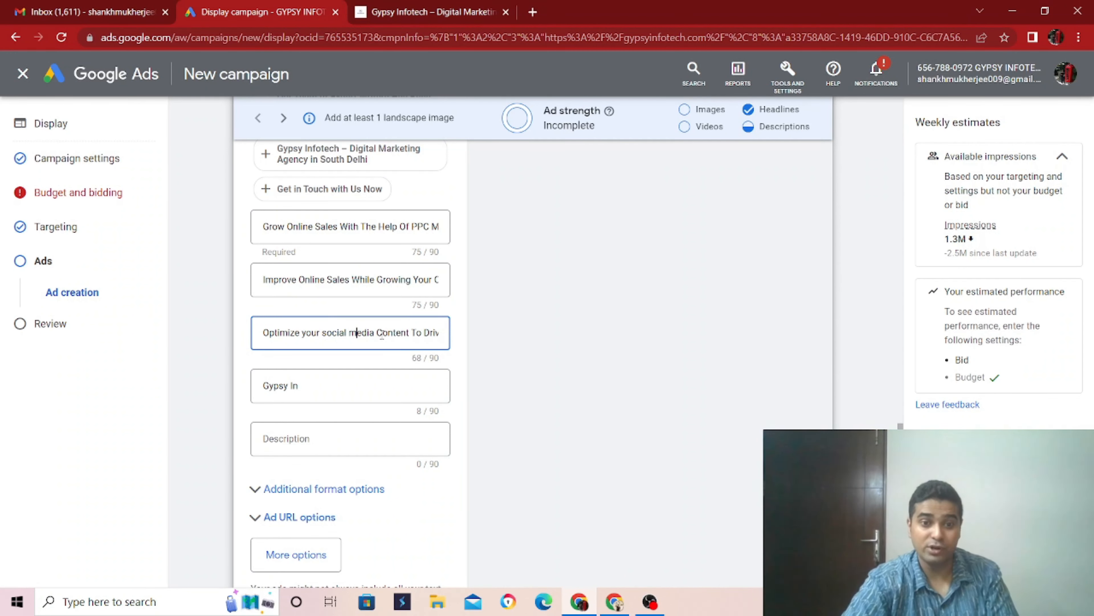
{"action": "left_click", "coordinate": [384, 333]}
{"action": "key", "text": "BackSpace"}
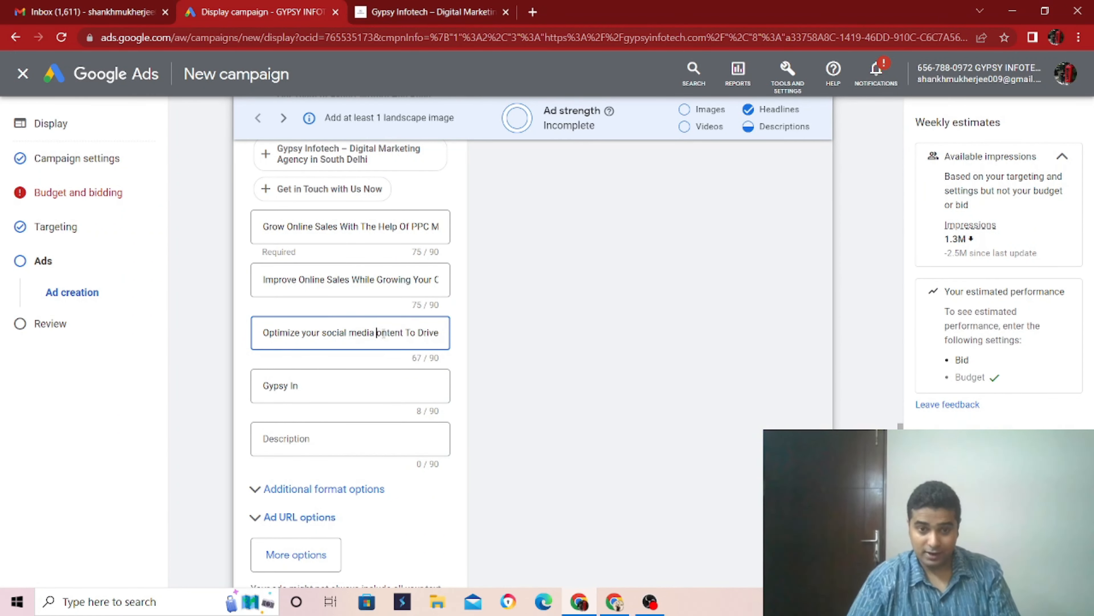
{"action": "type", "text": "c"}
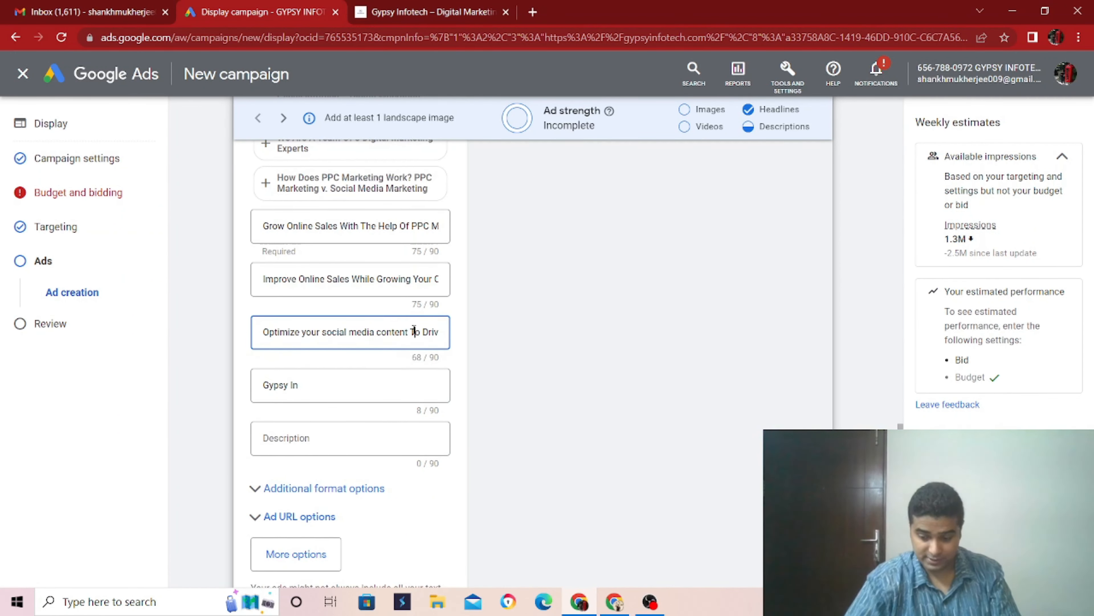
{"action": "left_click", "coordinate": [413, 330]}
{"action": "key", "text": "BackSpace"}
{"action": "type", "text": "t"}
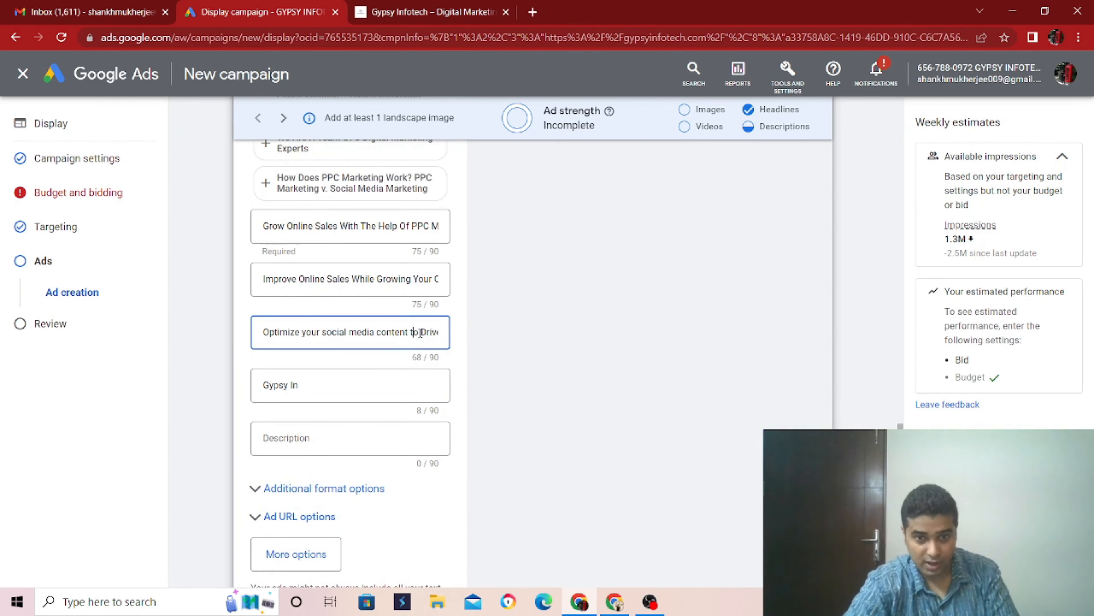
- Change the initials in the rest of the third description to lowercase so it ends "drive more traffic organically"
{"action": "left_click", "coordinate": [424, 332]}
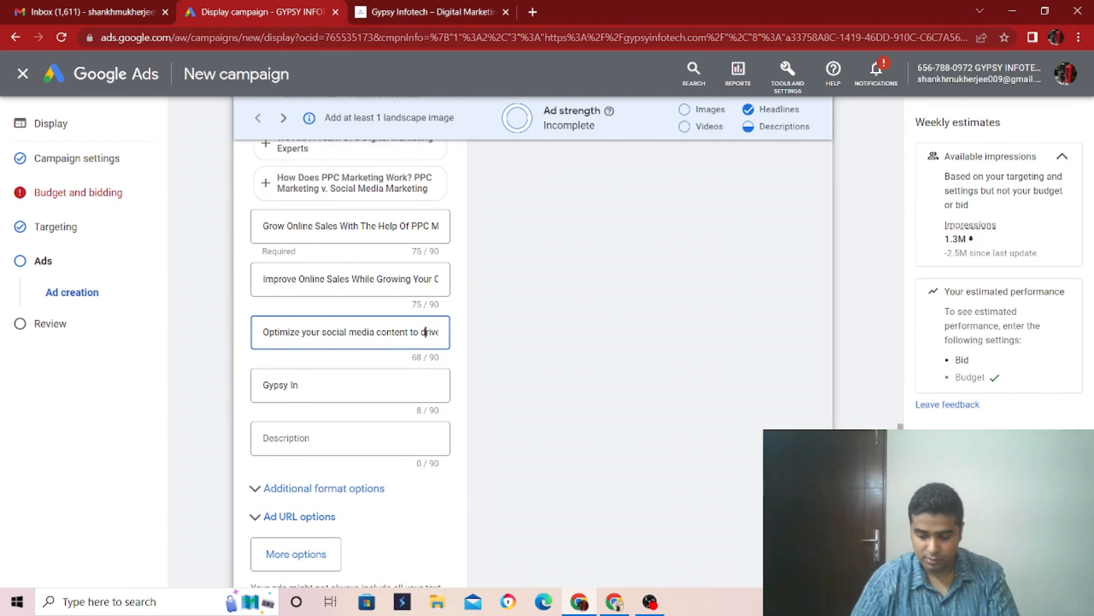
{"action": "key", "text": "BackSpace"}
{"action": "type", "text": "d"}
{"action": "key", "text": "Right"}
{"action": "key", "text": "Right"}
{"action": "key", "text": "Right"}
{"action": "key", "text": "Right"}
{"action": "key", "text": "Right"}
{"action": "key", "text": "Right"}
{"action": "key", "text": "Right"}
{"action": "key", "text": "Right"}
{"action": "key", "text": "Right"}
{"action": "key", "text": "Right"}
{"action": "key", "text": "Right"}
{"action": "key", "text": "Right"}
{"action": "key", "text": "Right"}
{"action": "key", "text": "Right"}
{"action": "key", "text": "Right"}
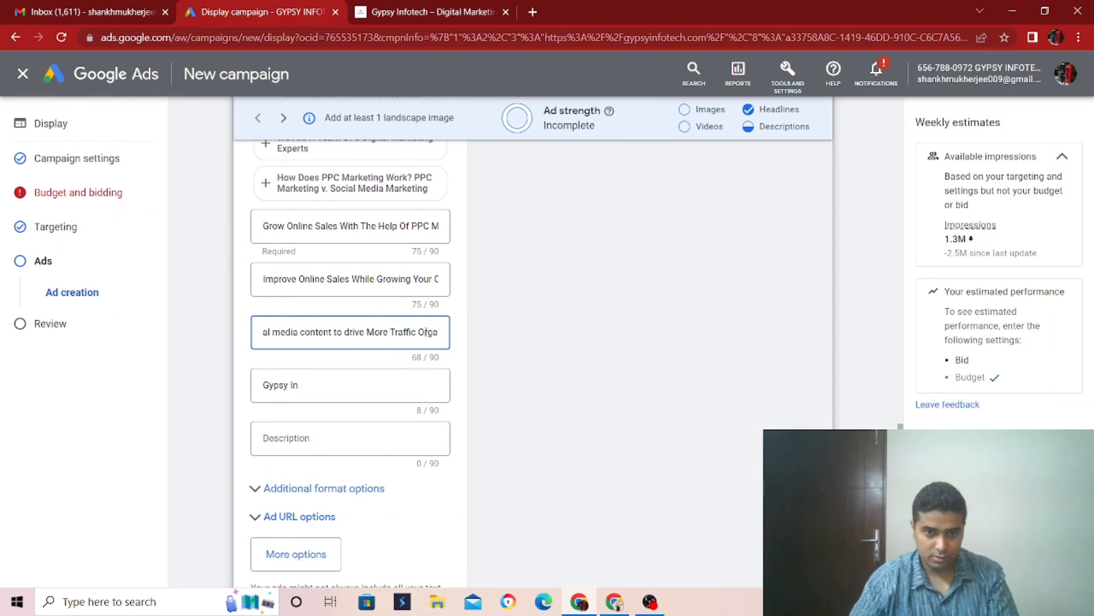
{"action": "left_click", "coordinate": [396, 331]}
{"action": "key", "text": "BackSpace"}
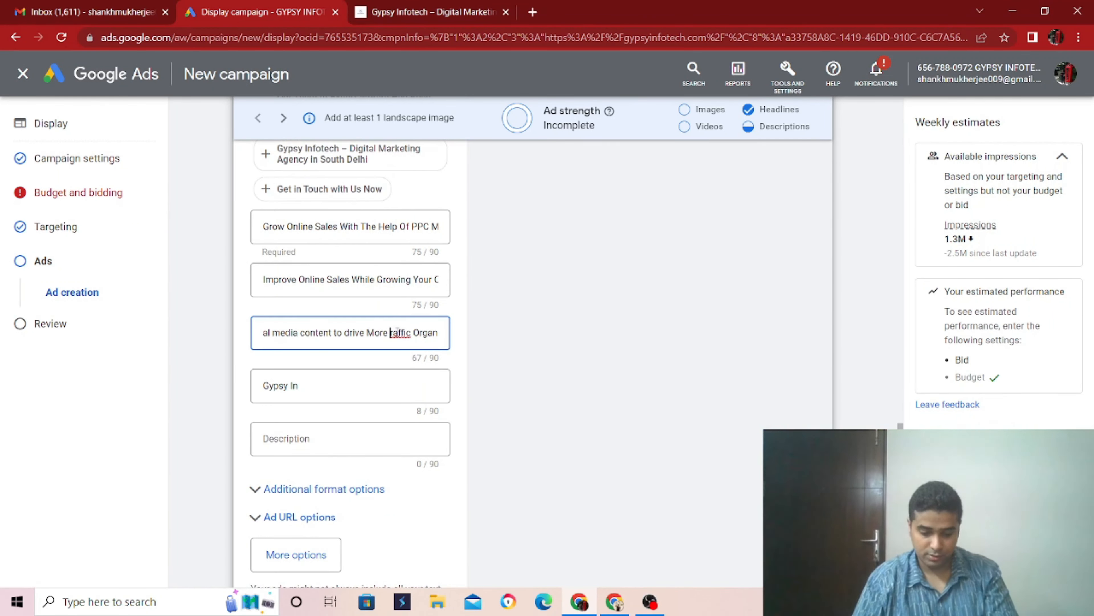
{"action": "type", "text": "t"}
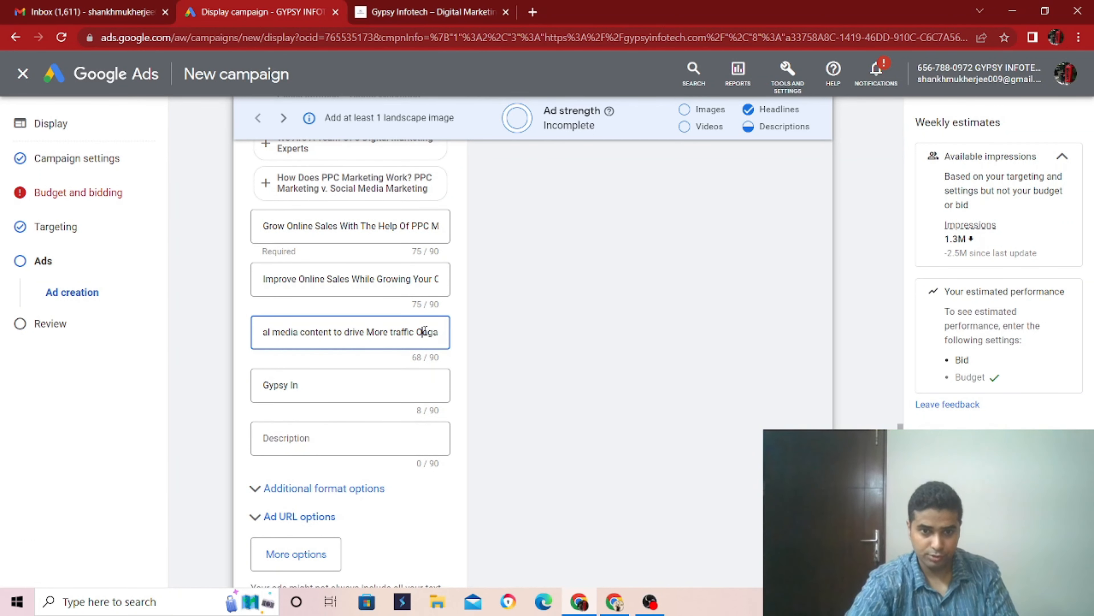
{"action": "key", "text": "BackSpace"}
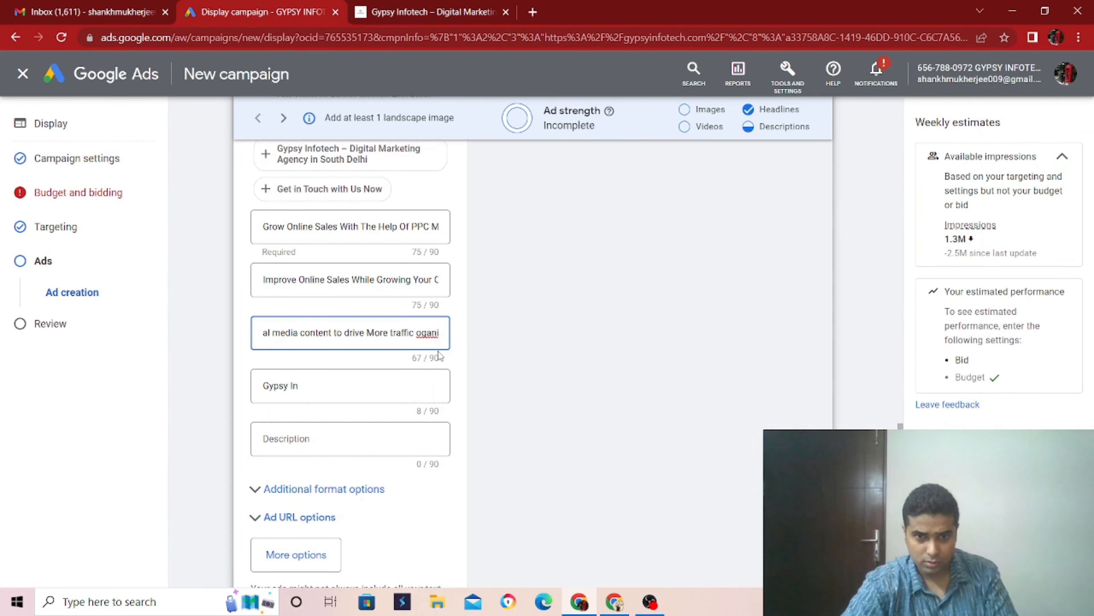
{"action": "left_click", "coordinate": [424, 332]}
{"action": "type", "text": "r"}
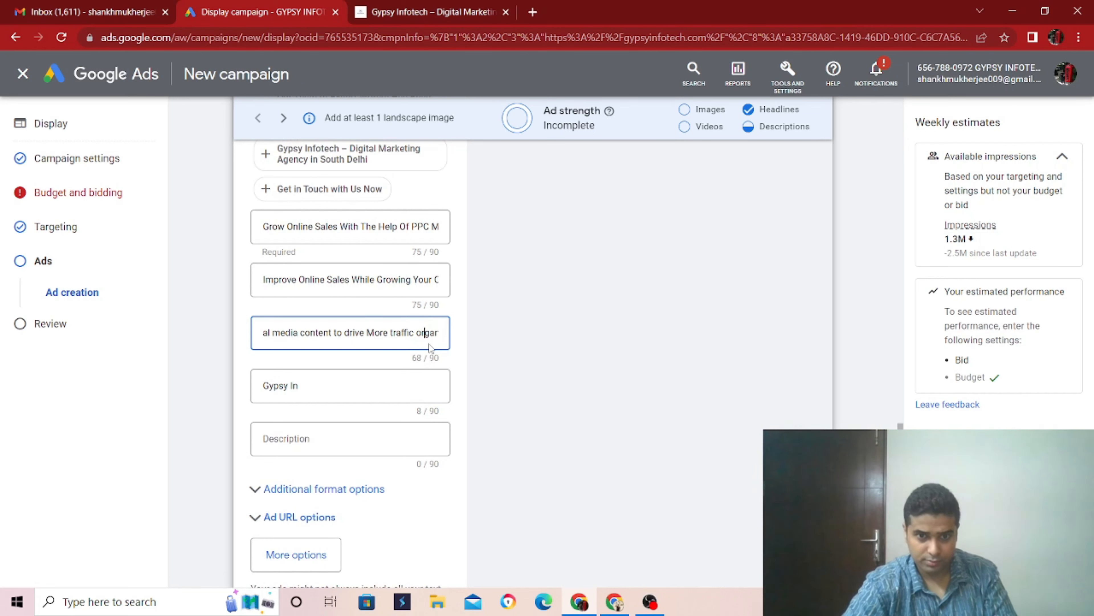
{"action": "key", "text": "Right"}
{"action": "key", "text": "Right"}
{"action": "key", "text": "Right"}
{"action": "key", "text": "Right"}
{"action": "key", "text": "Right"}
{"action": "key", "text": "Right"}
{"action": "key", "text": "Right"}
{"action": "key", "text": "Right"}
{"action": "key", "text": "Right"}
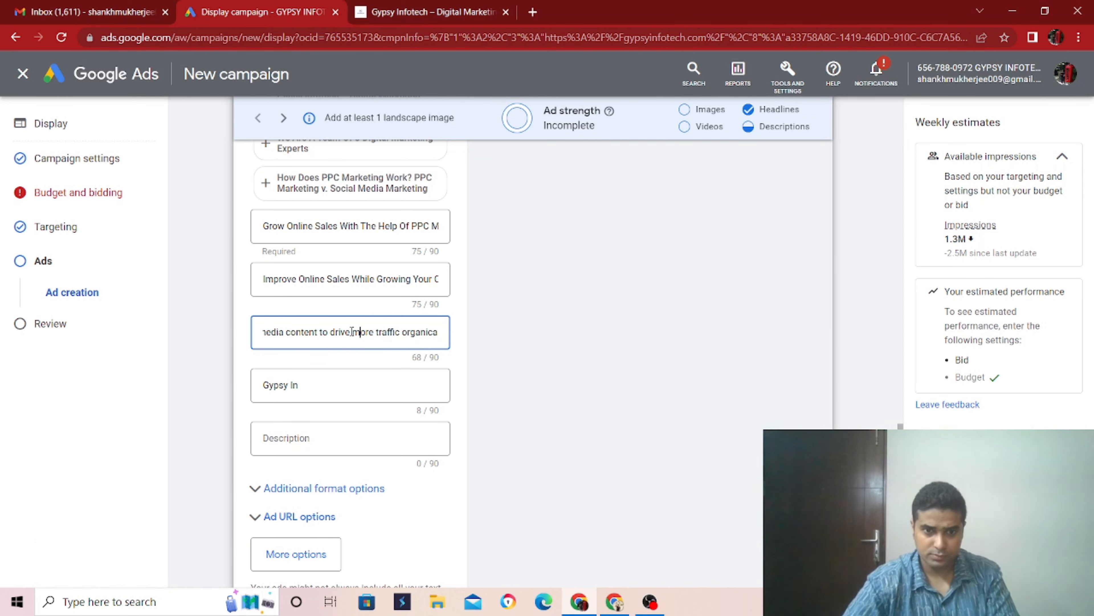
- Read through the second description to its end to check the wording
{"action": "left_click", "coordinate": [361, 280]}
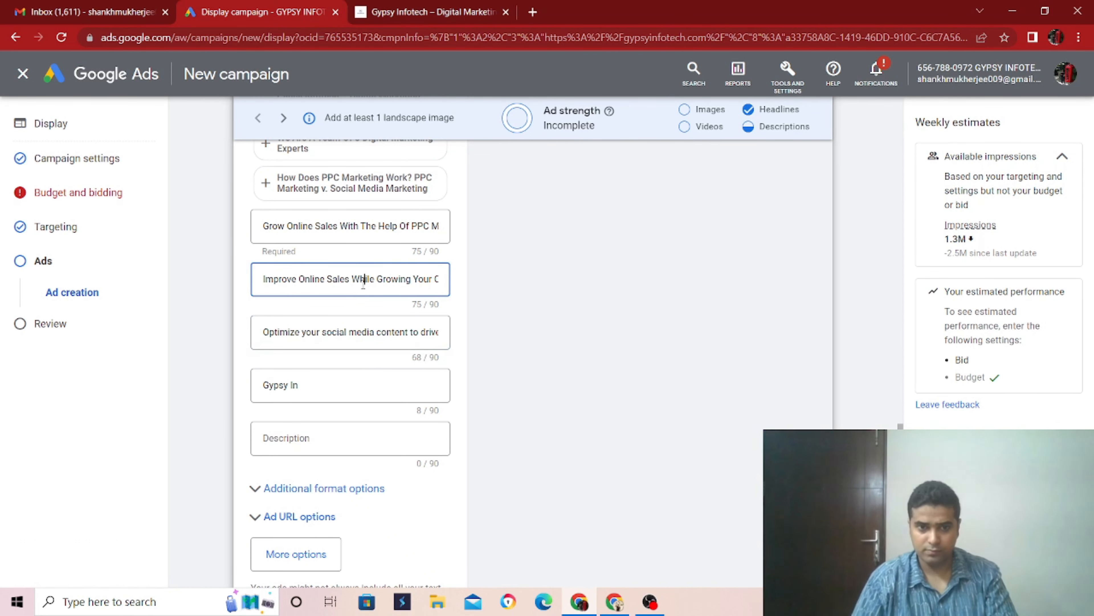
{"action": "key", "text": "Right"}
{"action": "key", "text": "Right"}
{"action": "key", "text": "Right"}
{"action": "key", "text": "Right"}
{"action": "key", "text": "Right"}
{"action": "key", "text": "Right"}
{"action": "key", "text": "Right"}
{"action": "key", "text": "Right"}
{"action": "key", "text": "Right"}
{"action": "key", "text": "Right"}
{"action": "key", "text": "Right"}
{"action": "key", "text": "Right"}
{"action": "key", "text": "Right"}
{"action": "key", "text": "Right"}
{"action": "key", "text": "Right"}
{"action": "key", "text": "Right"}
{"action": "key", "text": "Right"}
{"action": "key", "text": "Right"}
{"action": "key", "text": "Right"}
{"action": "key", "text": "Right"}
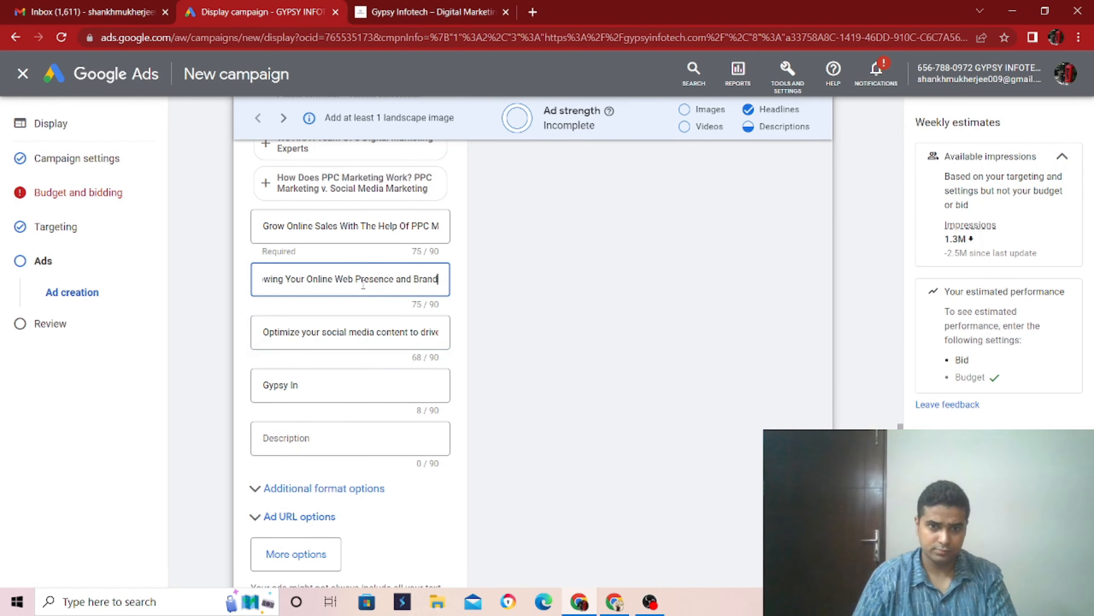
{"action": "key", "text": "Right"}
{"action": "key", "text": "Right"}
{"action": "key", "text": "Right"}
{"action": "key", "text": "Right"}
{"action": "key", "text": "Right"}
{"action": "key", "text": "Right"}
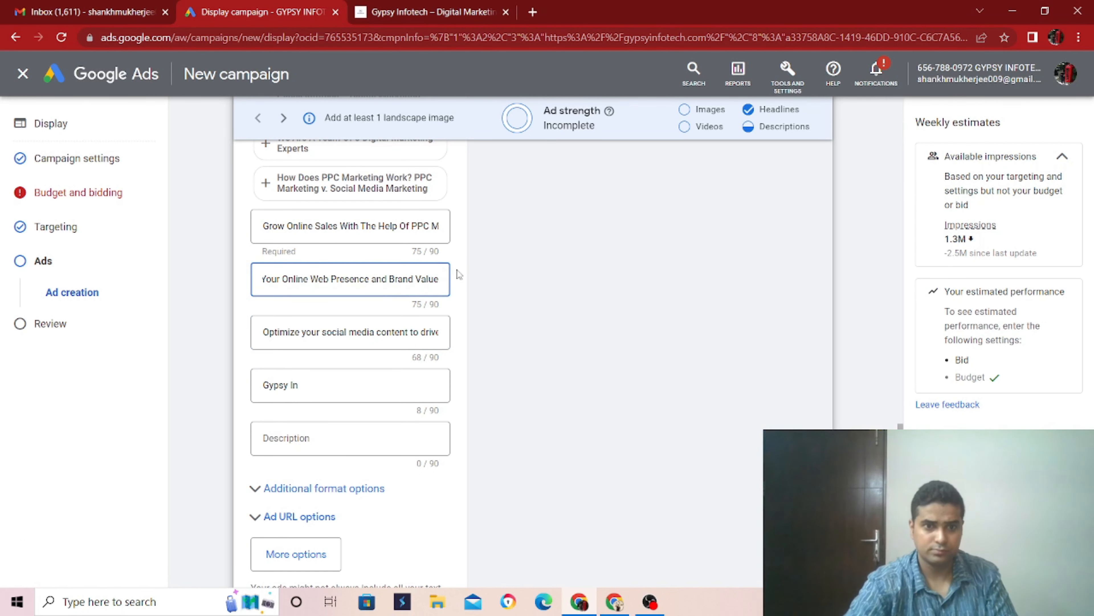
- Clear the text of the fourth description and dismiss the suggested ideas, leaving the field empty
{"action": "left_click", "coordinate": [314, 384]}
{"action": "key", "text": "ctrl+a"}
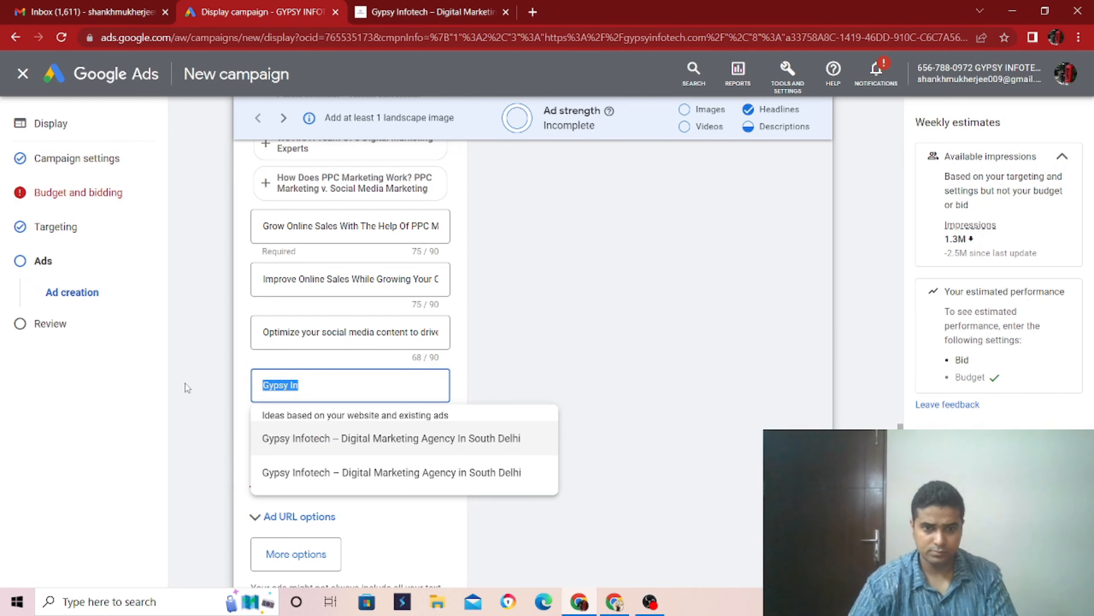
{"action": "key", "text": "BackSpace"}
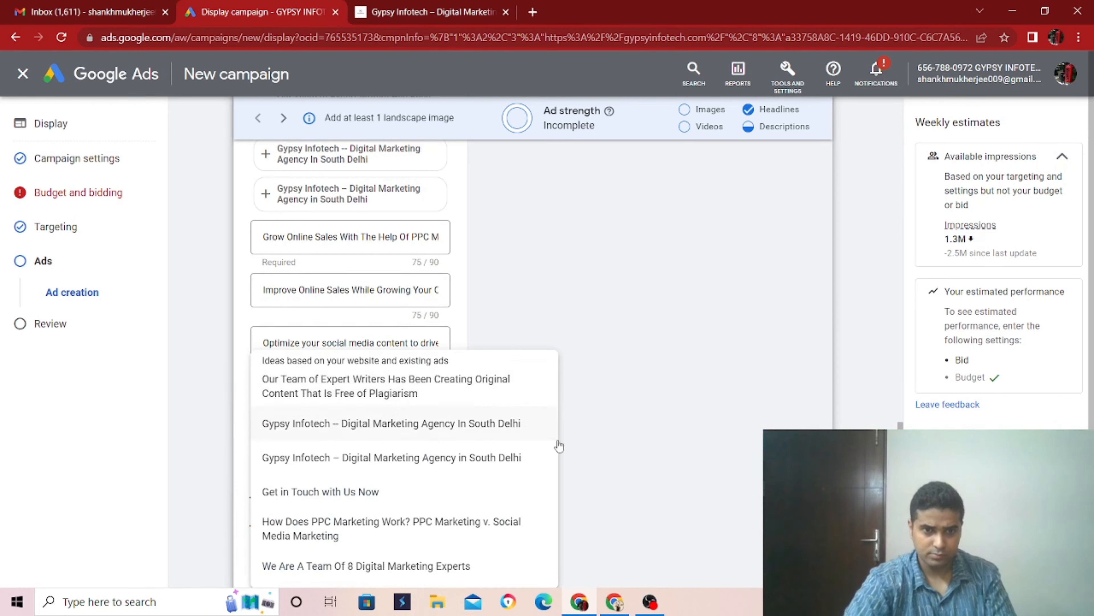
{"action": "scroll", "coordinate": [728, 379], "scroll_direction": "down", "scroll_amount": 5}
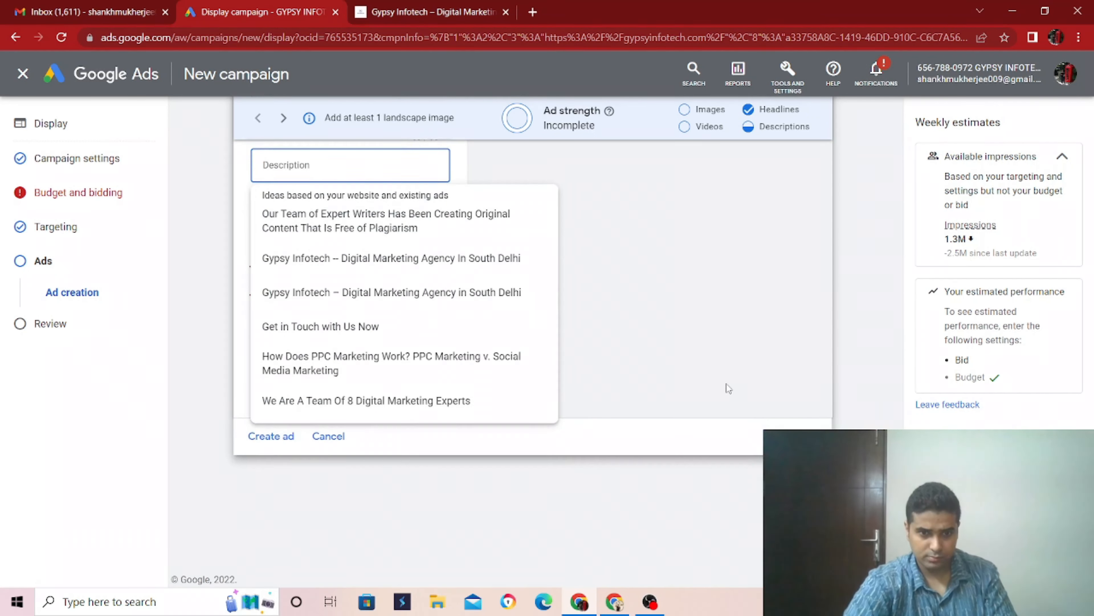
{"action": "left_click", "coordinate": [687, 368]}
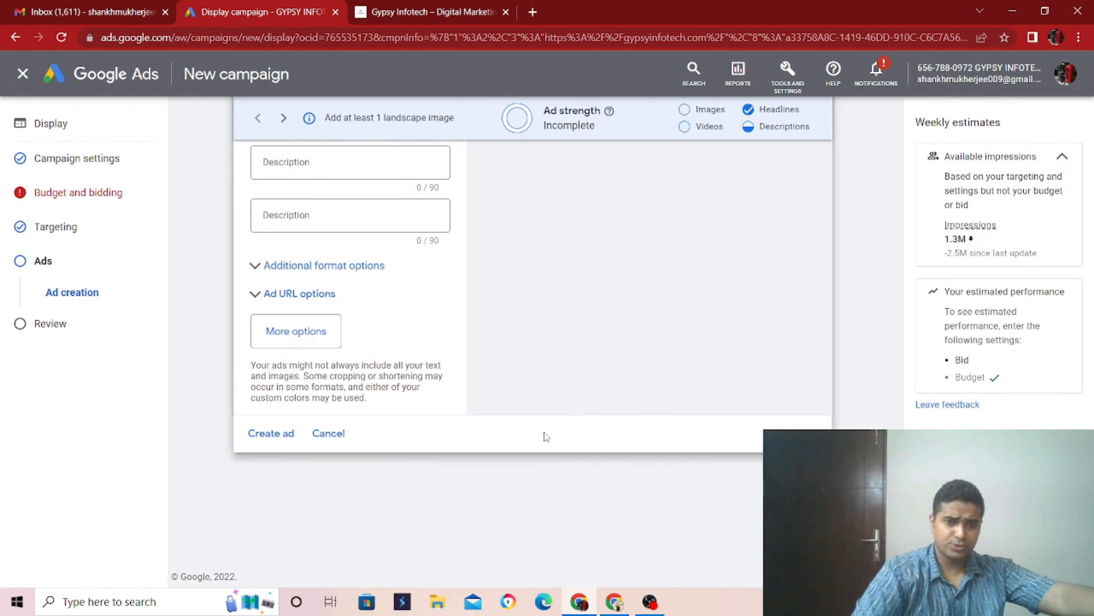